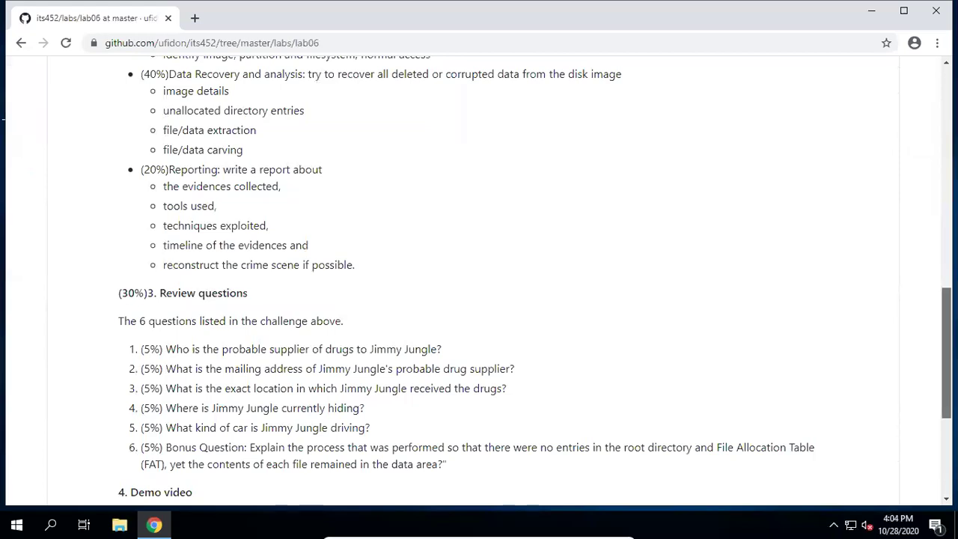
Review the lab06 README's report requirements, review questions and reference list on GitHub
{"action": "scroll", "coordinate": [402, 199], "scroll_direction": "up", "scroll_amount": 3}
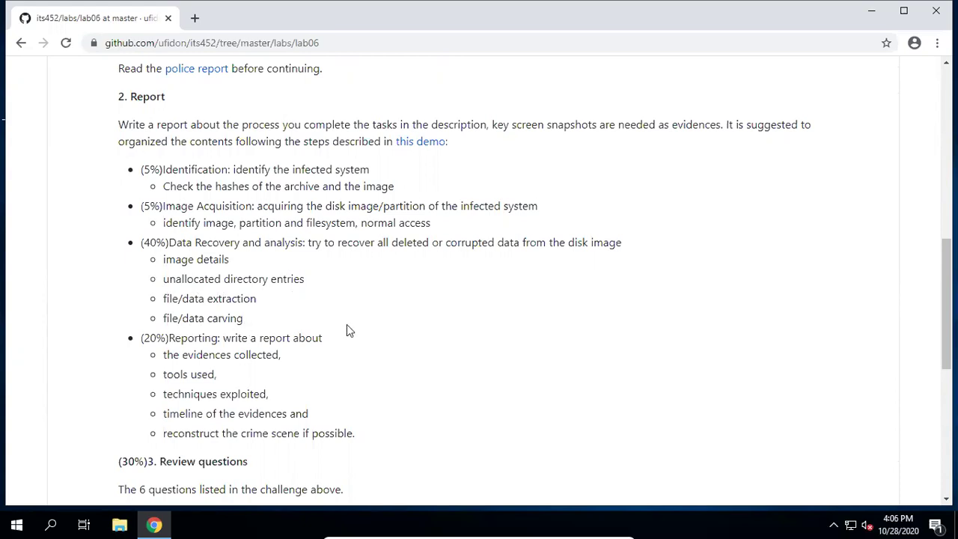
{"action": "left_click_drag", "start_coordinate": [946, 299], "coordinate": [946, 325]}
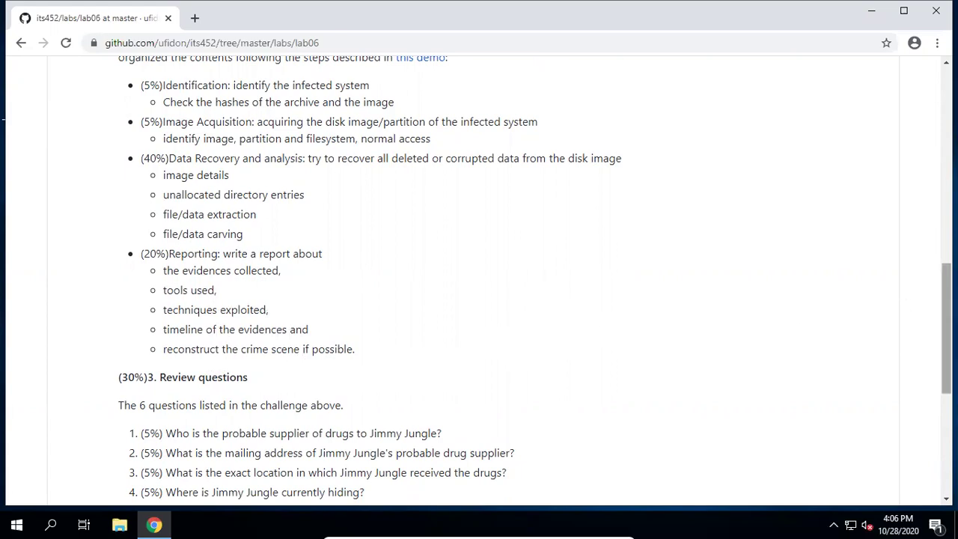
{"action": "scroll", "coordinate": [946, 329], "scroll_direction": "down", "scroll_amount": 2}
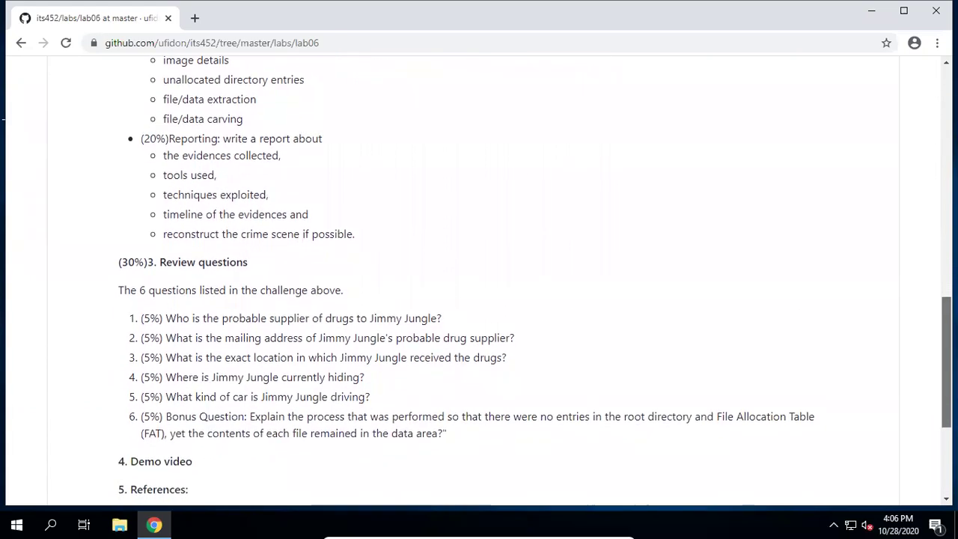
{"action": "scroll", "coordinate": [945, 329], "scroll_direction": "down", "scroll_amount": 1}
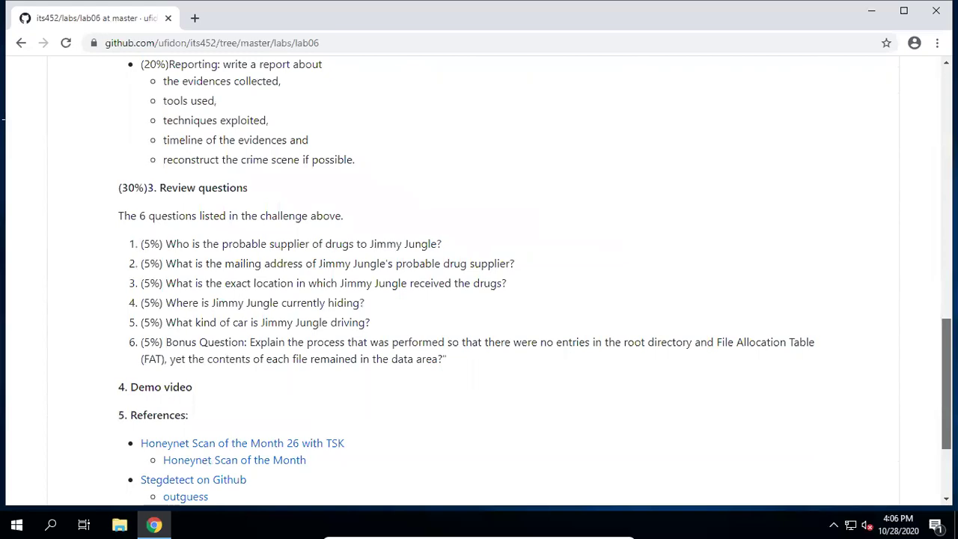
{"action": "scroll", "coordinate": [479, 299], "scroll_direction": "down", "scroll_amount": 1}
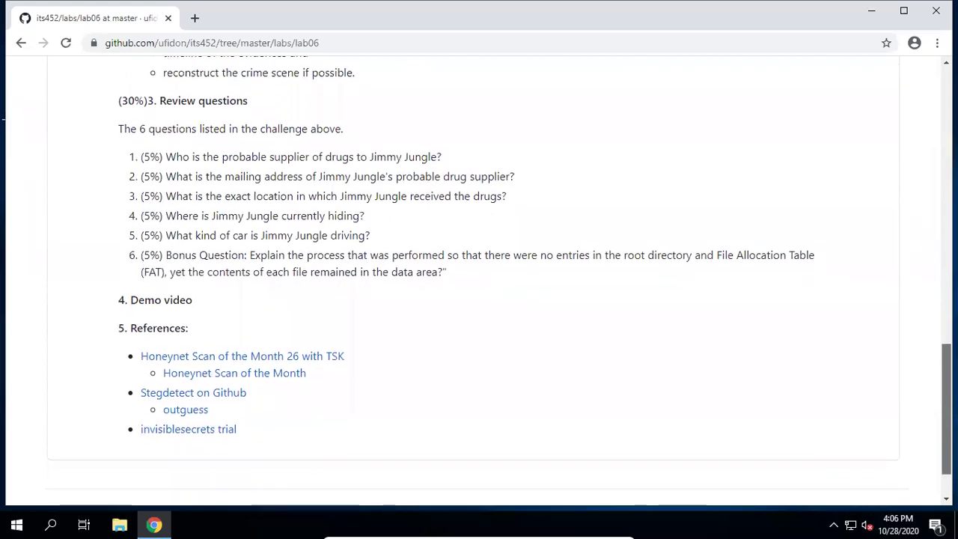
Open the README's scan 26 challenge link in a new tab and switch to that page
{"action": "scroll", "coordinate": [479, 300], "scroll_direction": "up", "scroll_amount": 7}
{"action": "scroll", "coordinate": [748, 282], "scroll_direction": "up", "scroll_amount": 2}
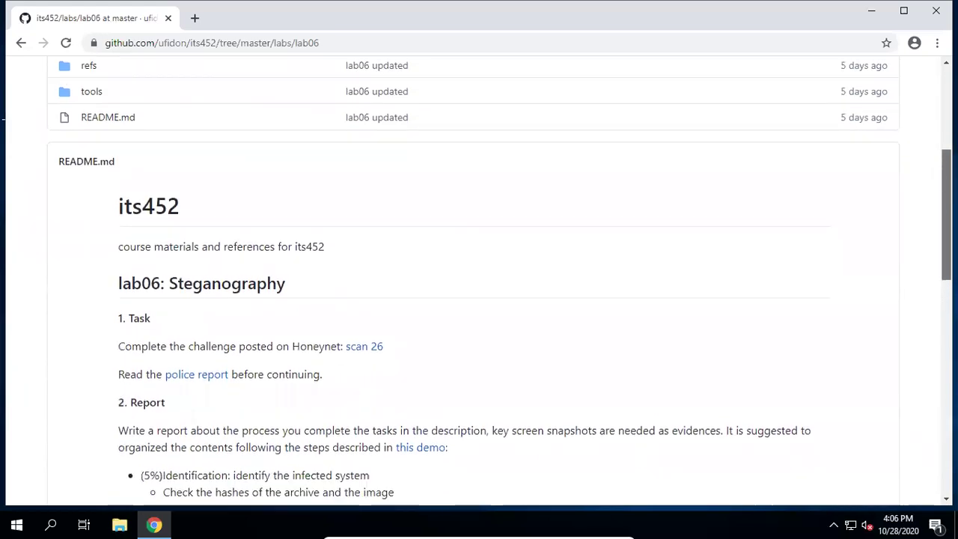
{"action": "right_click", "coordinate": [365, 342]}
{"action": "left_click", "coordinate": [397, 351]}
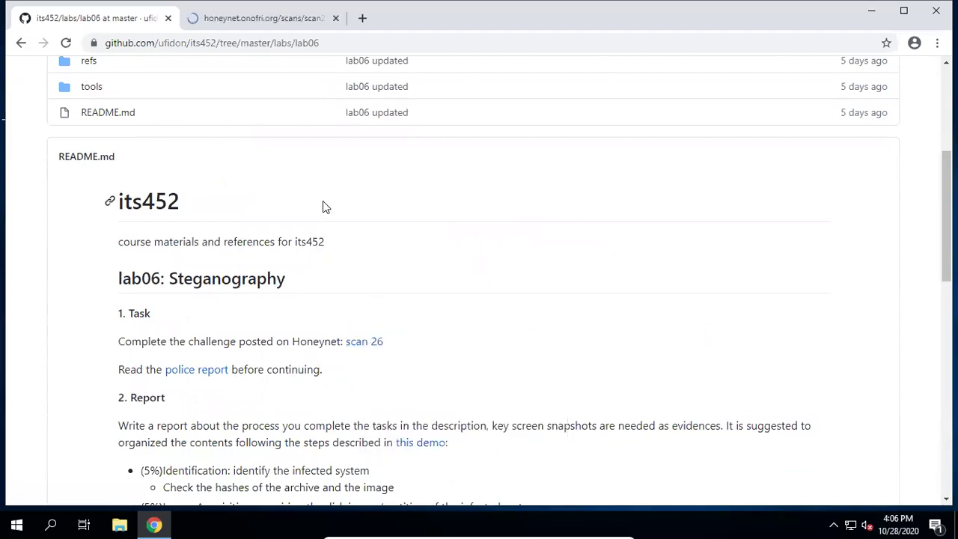
{"action": "left_click", "coordinate": [253, 21]}
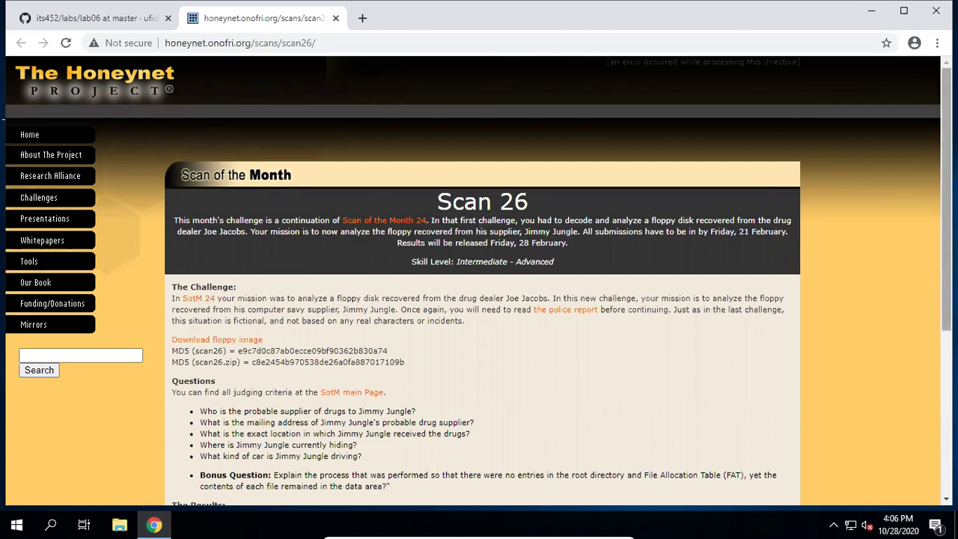
Read through the Scan 26 challenge description, floppy image hashes, questions and list of community writeups
{"action": "scroll", "coordinate": [479, 299], "scroll_direction": "down", "scroll_amount": 1}
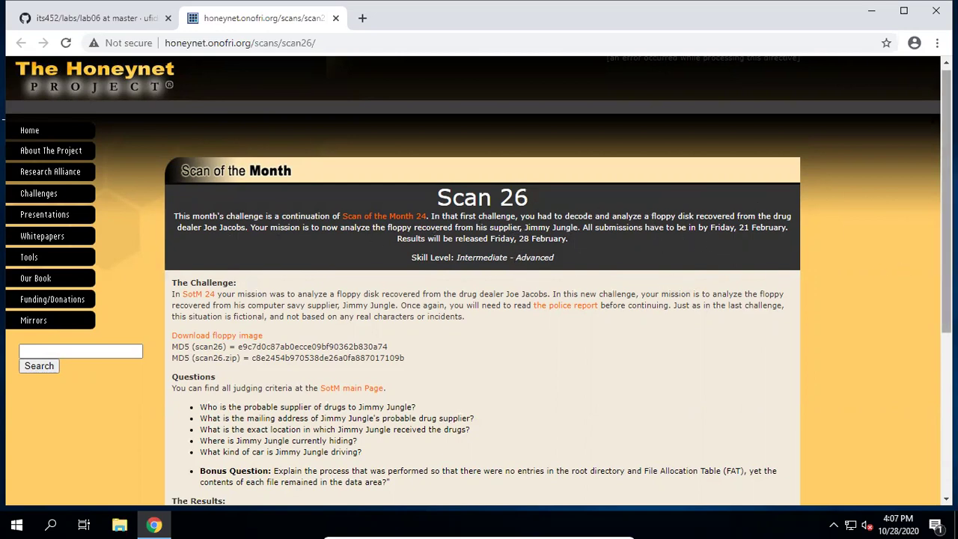
{"action": "scroll", "coordinate": [479, 281], "scroll_direction": "down", "scroll_amount": 1}
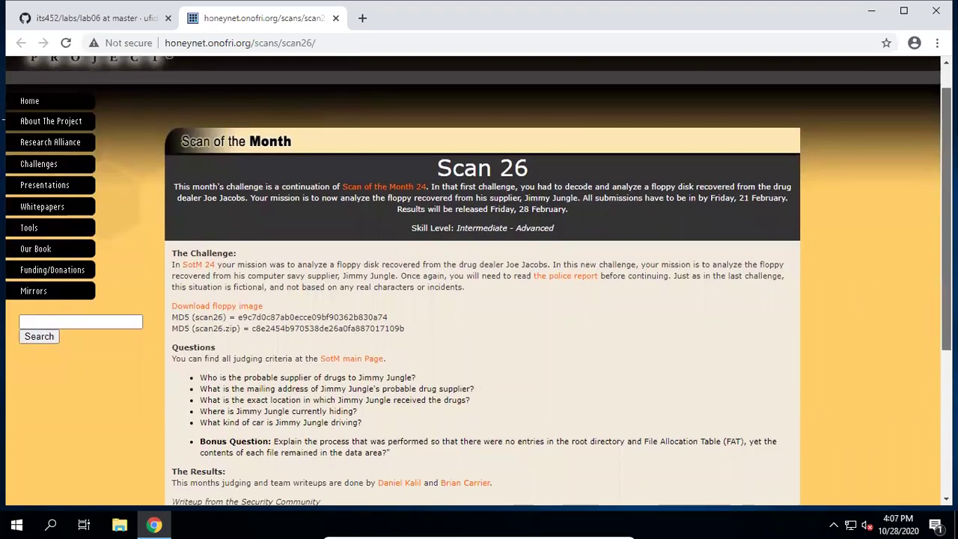
{"action": "scroll", "coordinate": [479, 281], "scroll_direction": "down", "scroll_amount": 1}
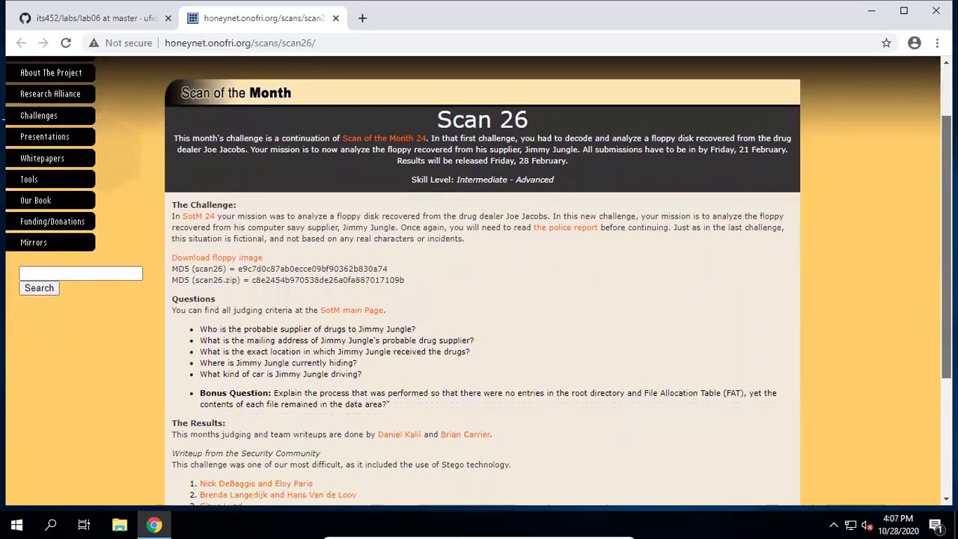
{"action": "scroll", "coordinate": [543, 200], "scroll_direction": "down", "scroll_amount": 1}
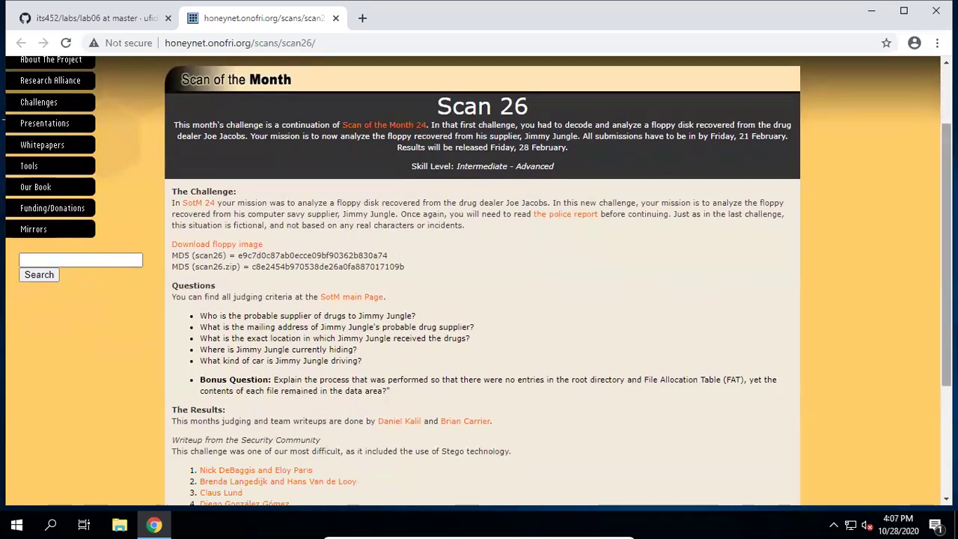
{"action": "scroll", "coordinate": [946, 224], "scroll_direction": "down", "scroll_amount": 1}
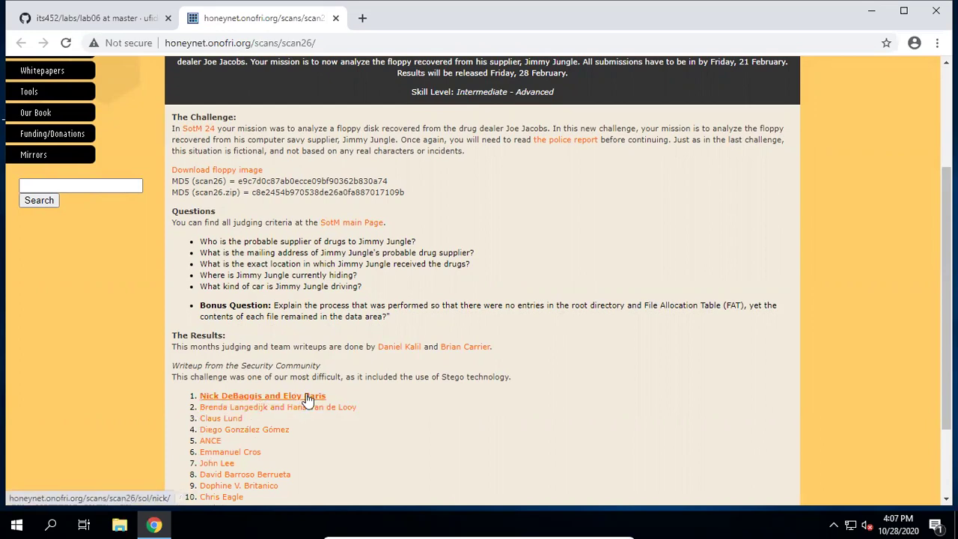
{"action": "left_click_drag", "start_coordinate": [945, 300], "coordinate": [946, 272]}
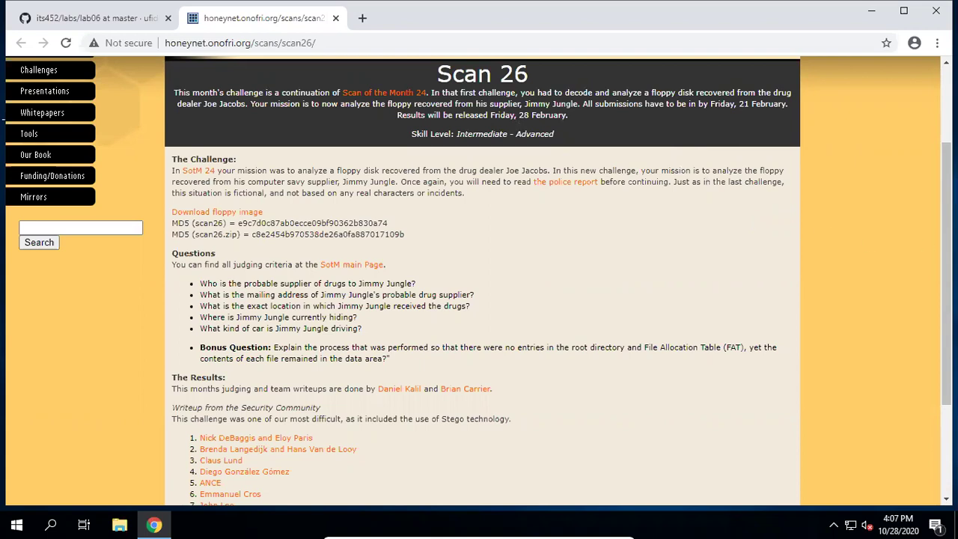
{"action": "left_click_drag", "start_coordinate": [946, 274], "coordinate": [946, 274]}
Open the police report linked in the lab06 README in a new tab, then check its mention on the Scan 26 page
{"action": "left_click", "coordinate": [101, 13]}
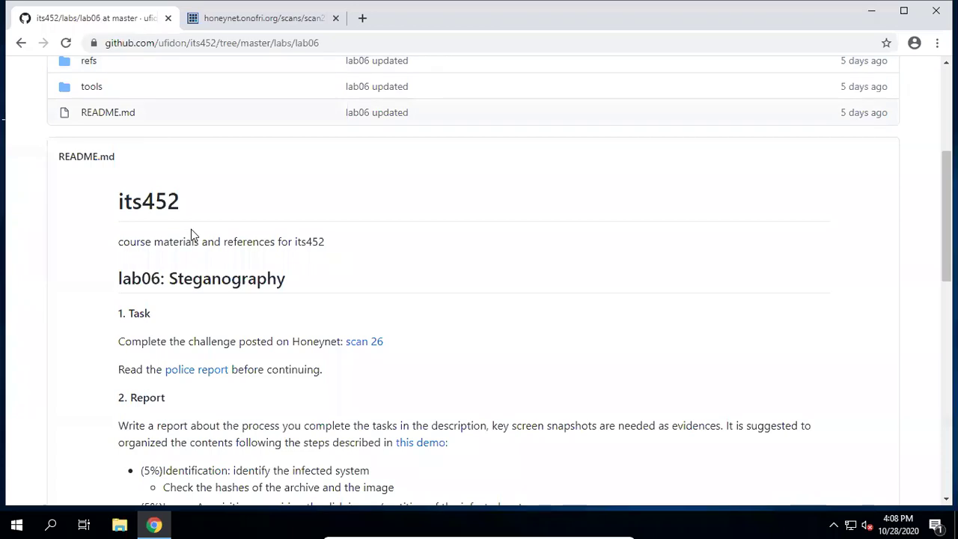
{"action": "right_click", "coordinate": [199, 370]}
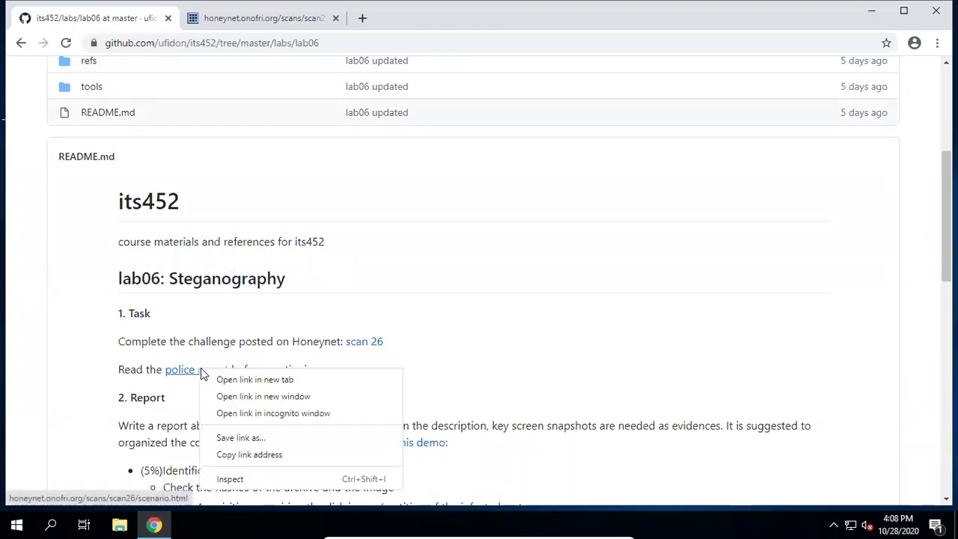
{"action": "left_click", "coordinate": [217, 380]}
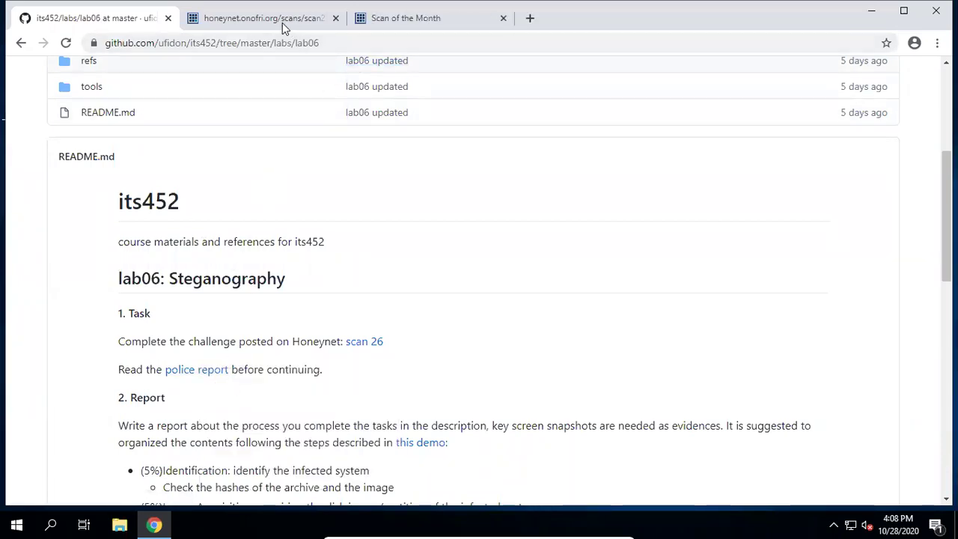
{"action": "left_click", "coordinate": [285, 22]}
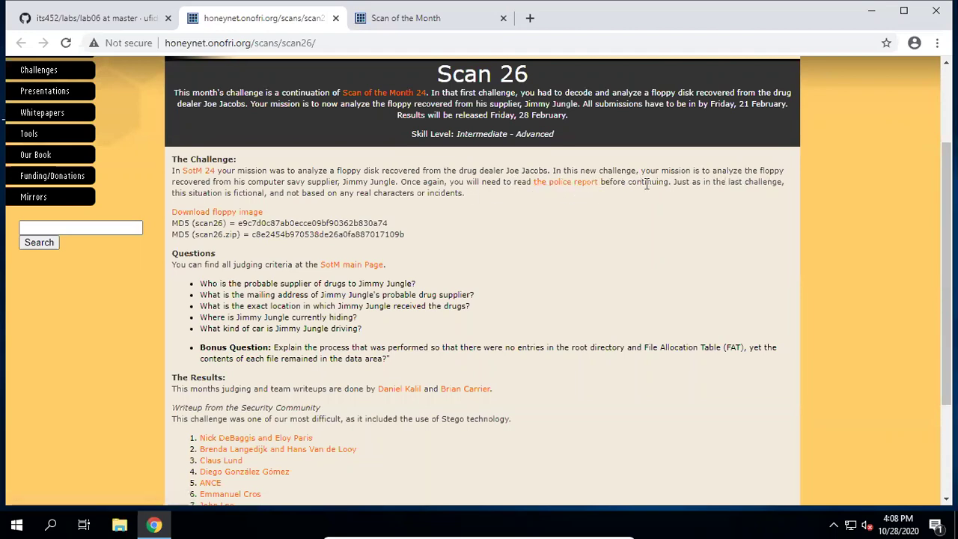
Open the demo linked in the README's Report section in a new tab and switch to it
{"action": "left_click", "coordinate": [70, 18]}
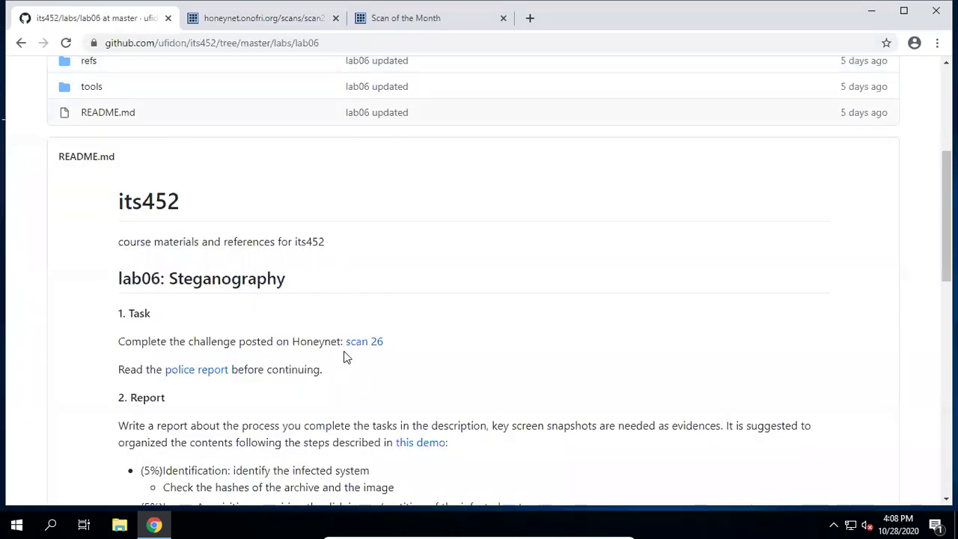
{"action": "right_click", "coordinate": [422, 442]}
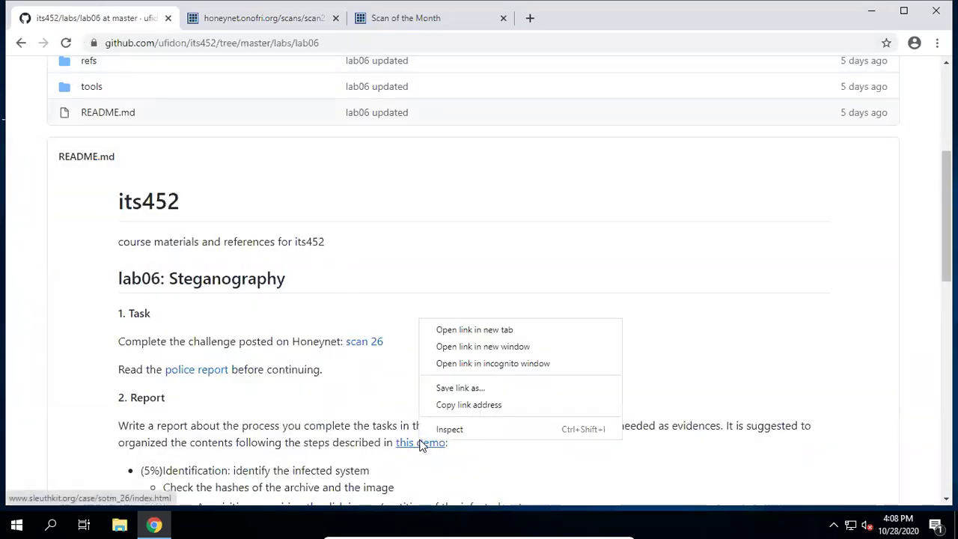
{"action": "left_click", "coordinate": [476, 330]}
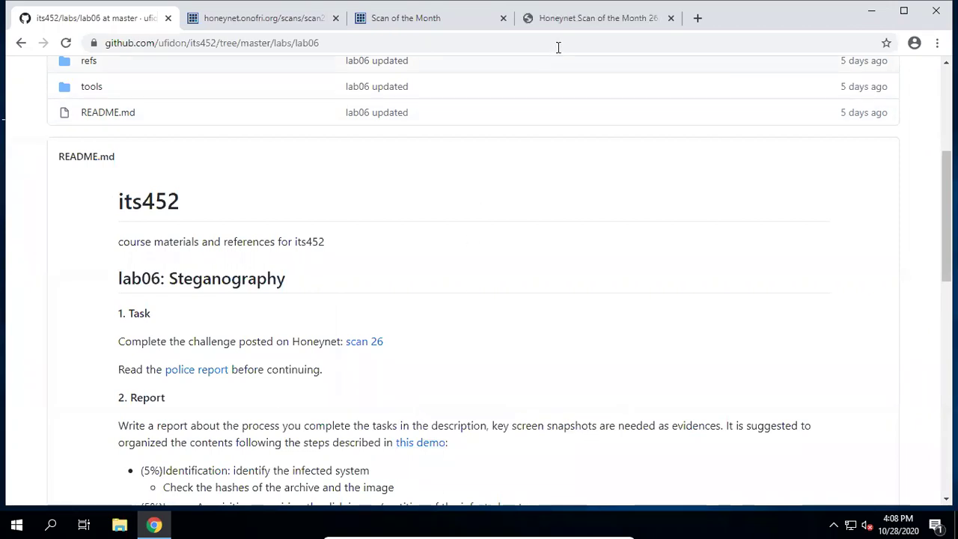
{"action": "left_click", "coordinate": [576, 22]}
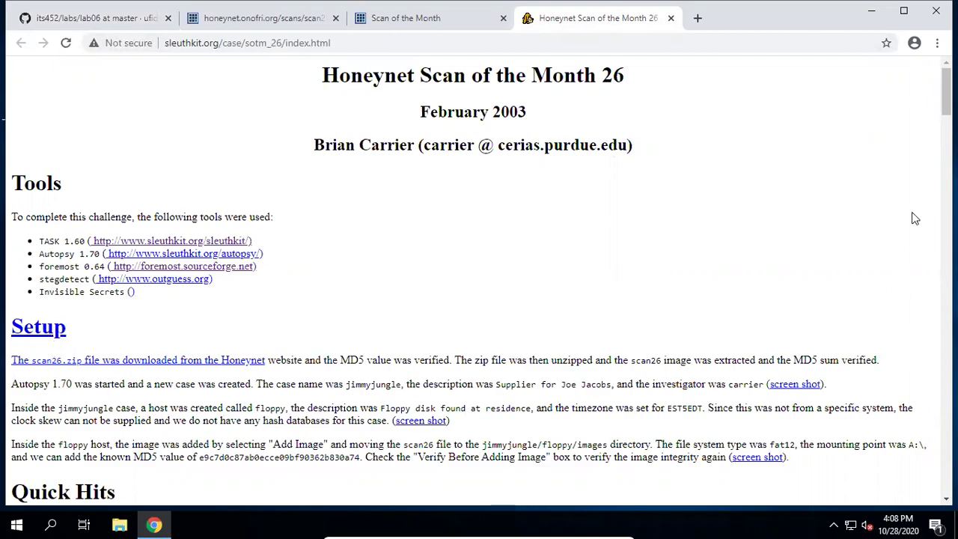
Skim the Honeynet Scan of the Month 26 demo down to its Questions section and return to the Tools and Setup sections
{"action": "left_click_drag", "start_coordinate": [946, 93], "coordinate": [946, 129]}
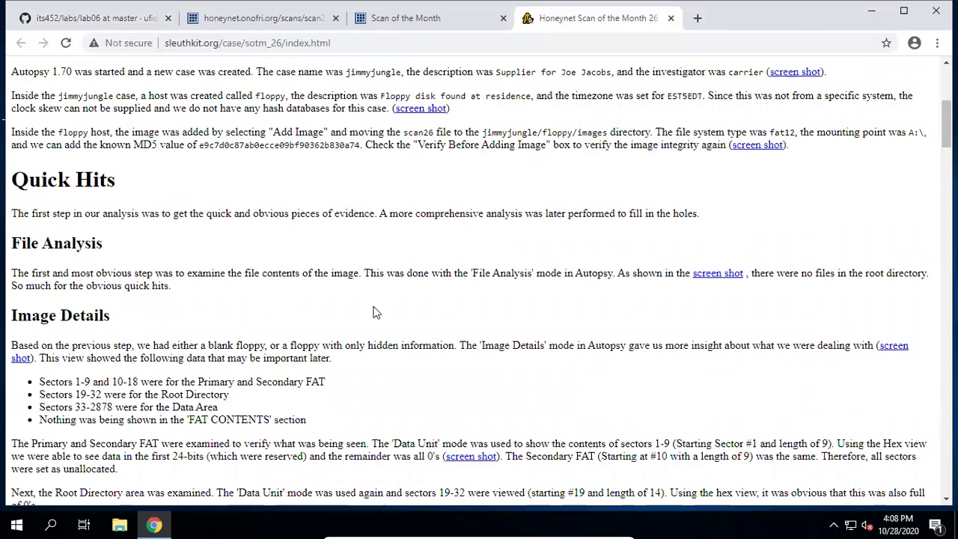
{"action": "left_click_drag", "start_coordinate": [945, 129], "coordinate": [946, 465]}
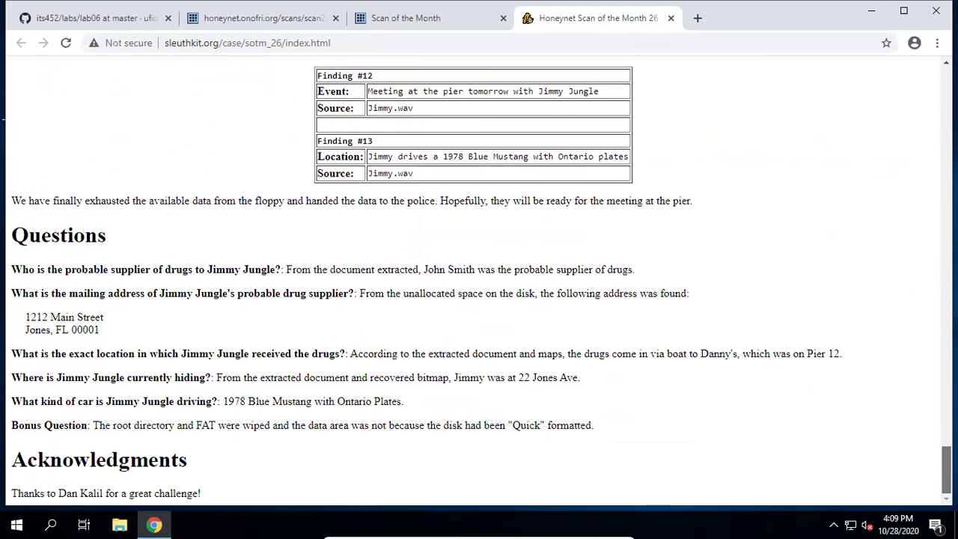
{"action": "left_click_drag", "start_coordinate": [946, 465], "coordinate": [925, 60]}
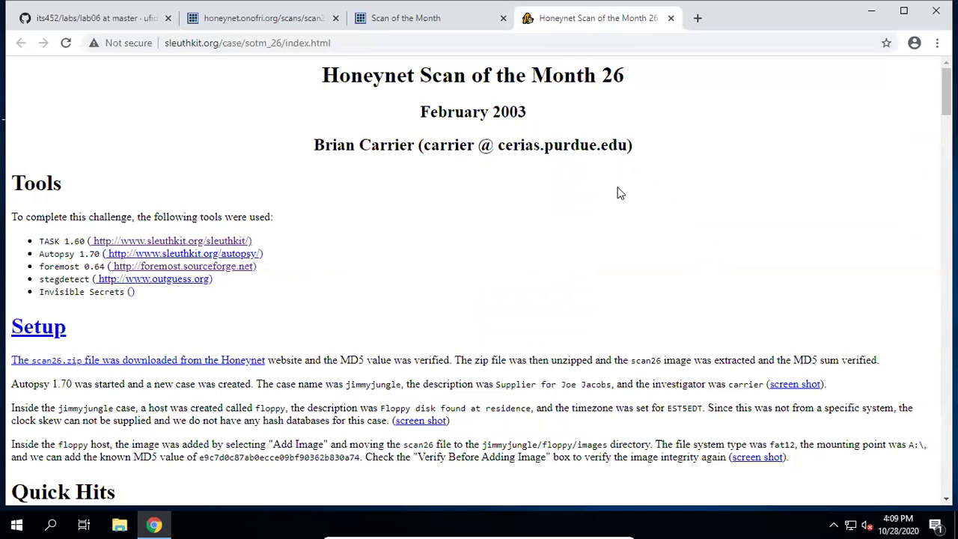
{"action": "scroll", "coordinate": [946, 98], "scroll_direction": "down", "scroll_amount": 1}
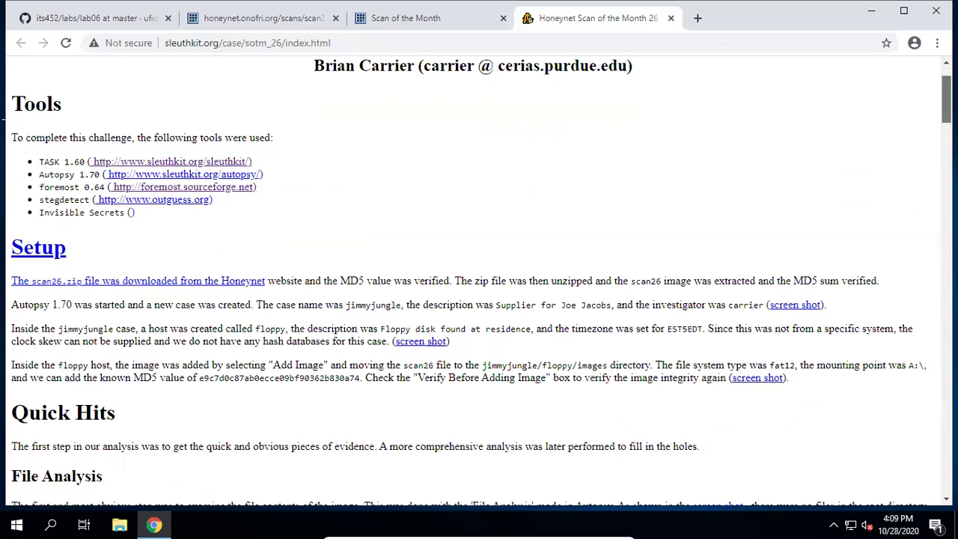
Create a folder named lab06 in Documents using File Explorer and open it
{"action": "left_click", "coordinate": [120, 526]}
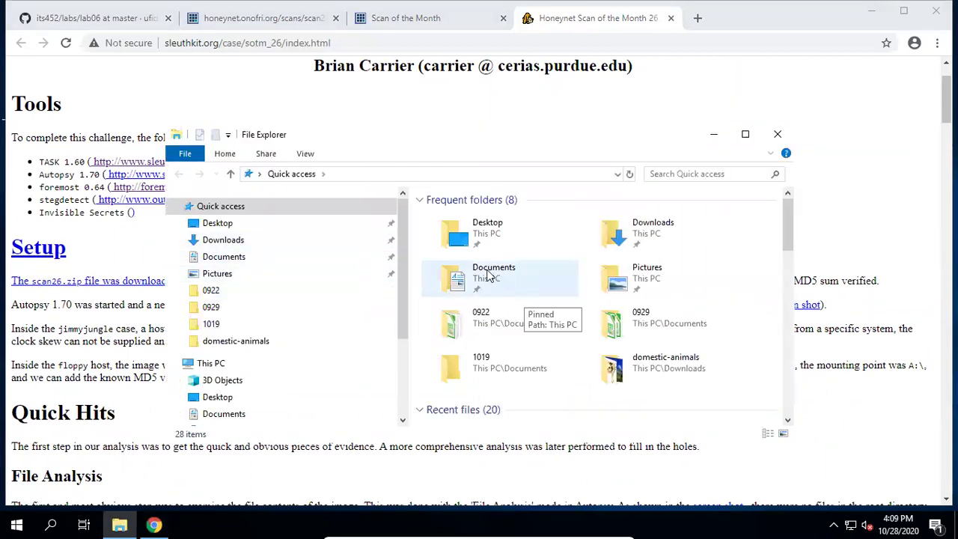
{"action": "double_click", "coordinate": [487, 277]}
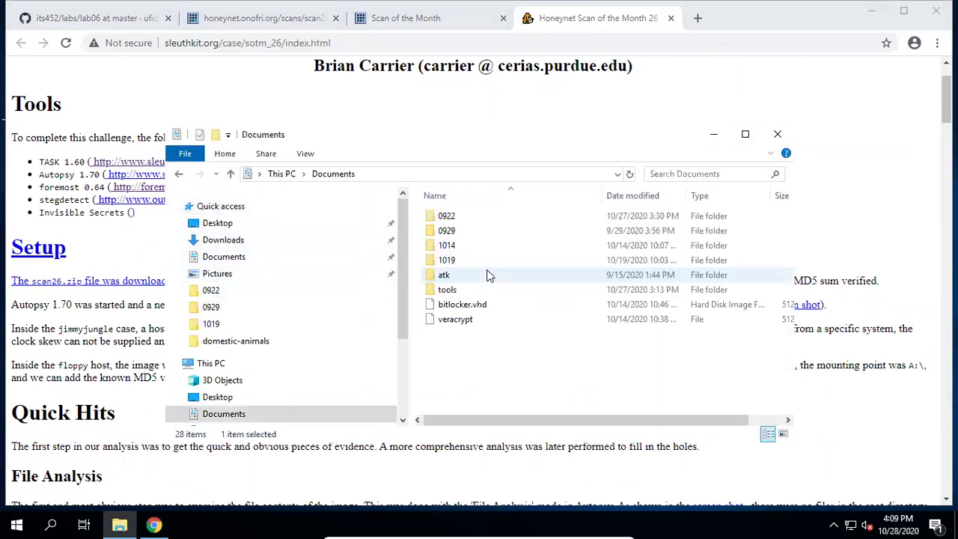
{"action": "right_click", "coordinate": [461, 360]}
{"action": "mouse_move", "coordinate": [526, 325]}
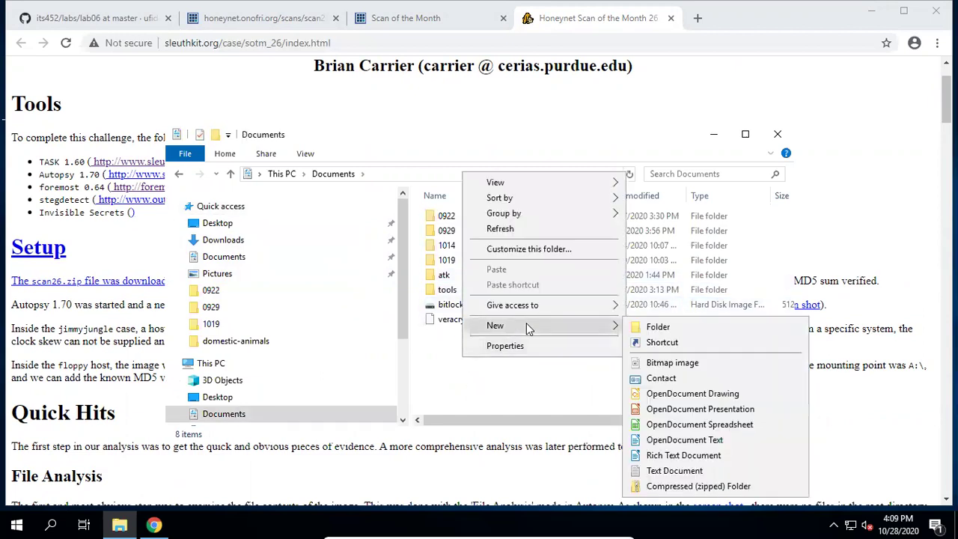
{"action": "left_click", "coordinate": [655, 329]}
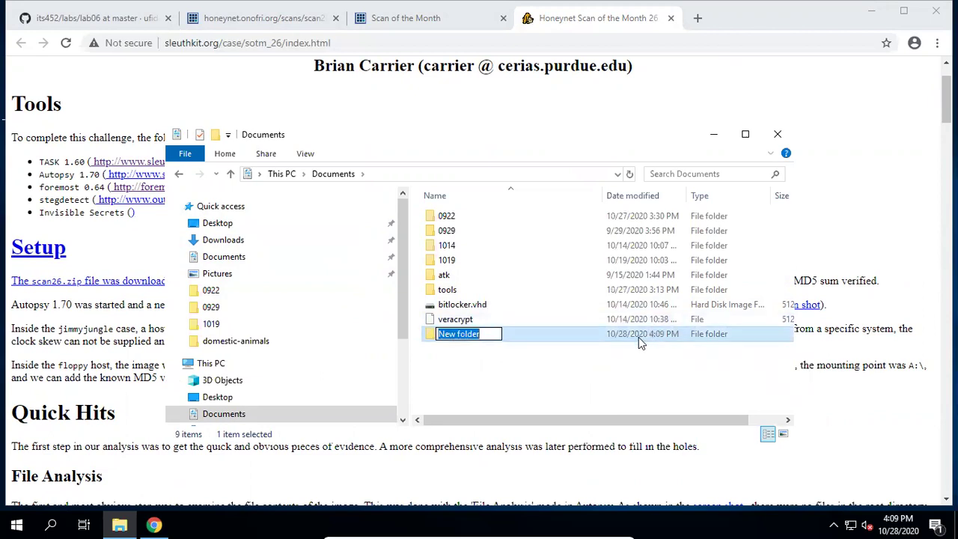
{"action": "type", "text": "lab06"}
{"action": "key", "text": "Return"}
{"action": "double_click", "coordinate": [640, 337]}
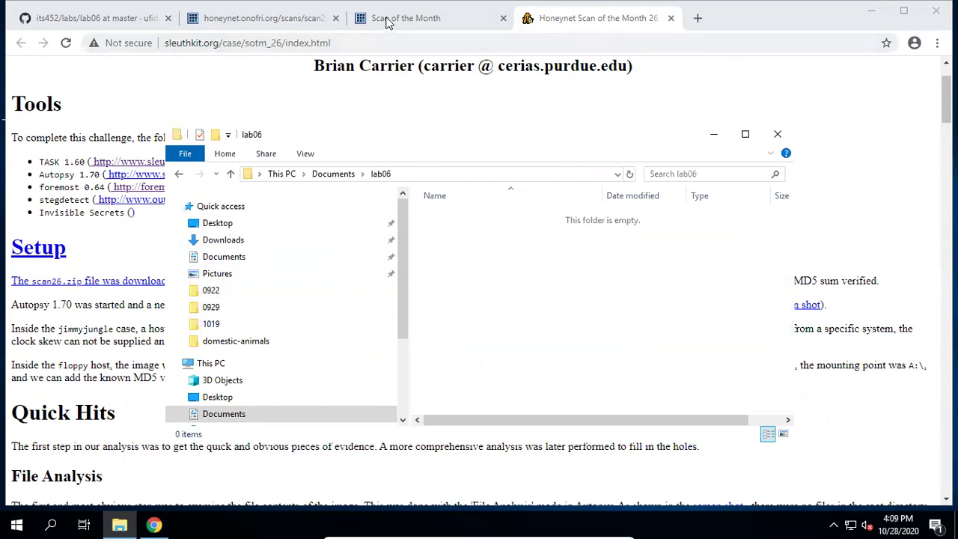
Save the floppy image linked on the Scan 26 page as scan26.zip in the Documents lab06 folder
{"action": "left_click", "coordinate": [249, 23]}
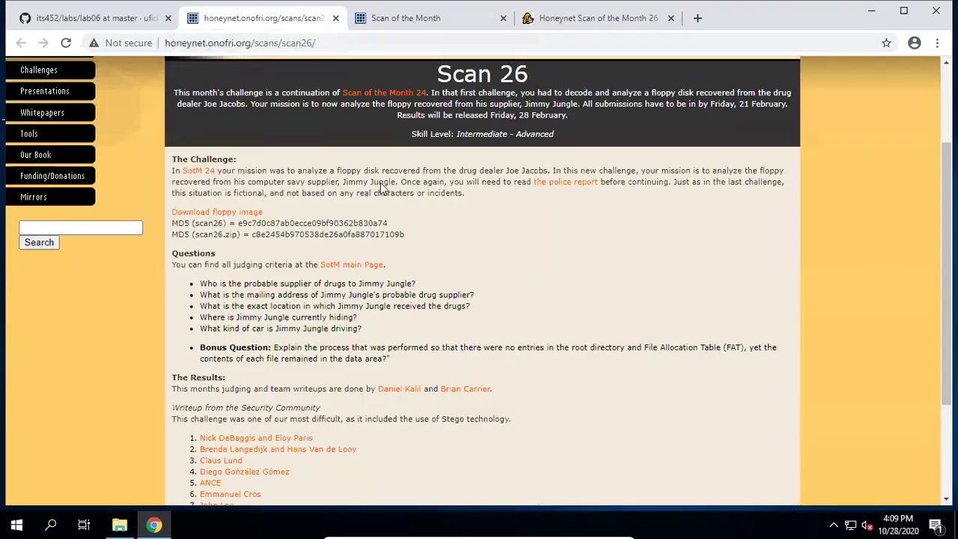
{"action": "right_click", "coordinate": [212, 216]}
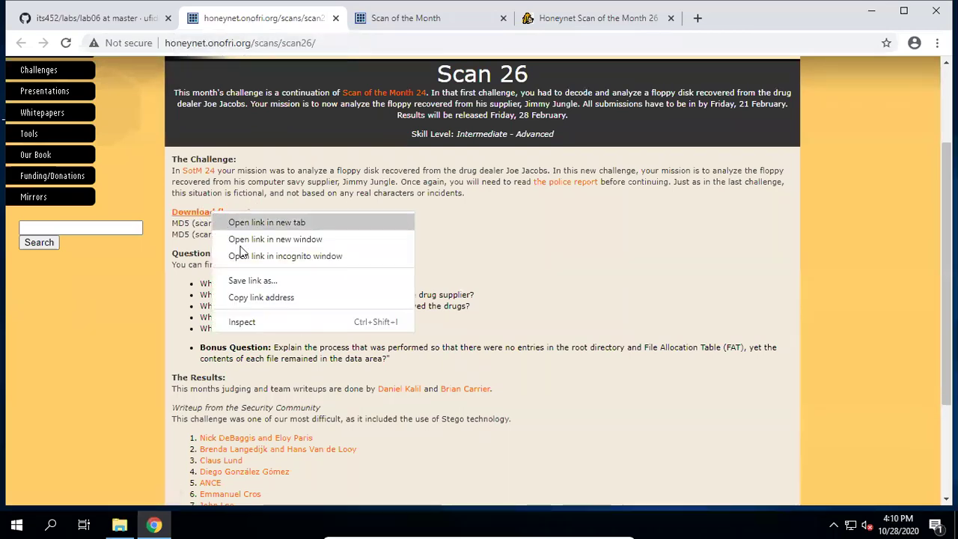
{"action": "left_click", "coordinate": [264, 280]}
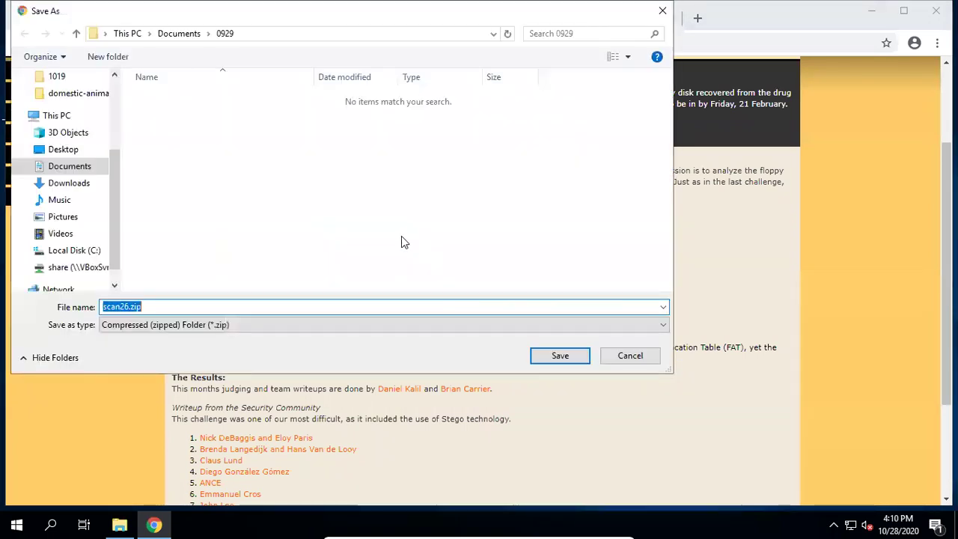
{"action": "left_click", "coordinate": [175, 37]}
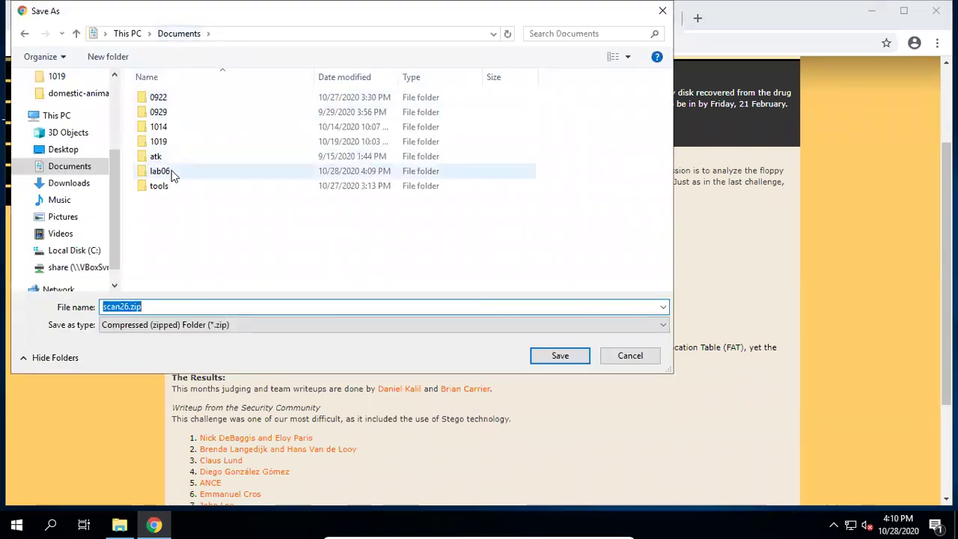
{"action": "double_click", "coordinate": [164, 171]}
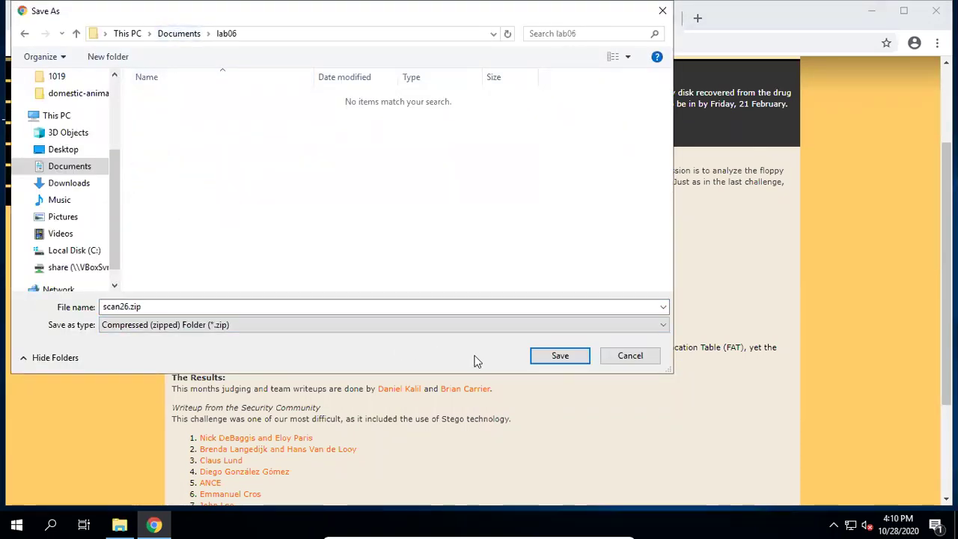
{"action": "left_click", "coordinate": [542, 356]}
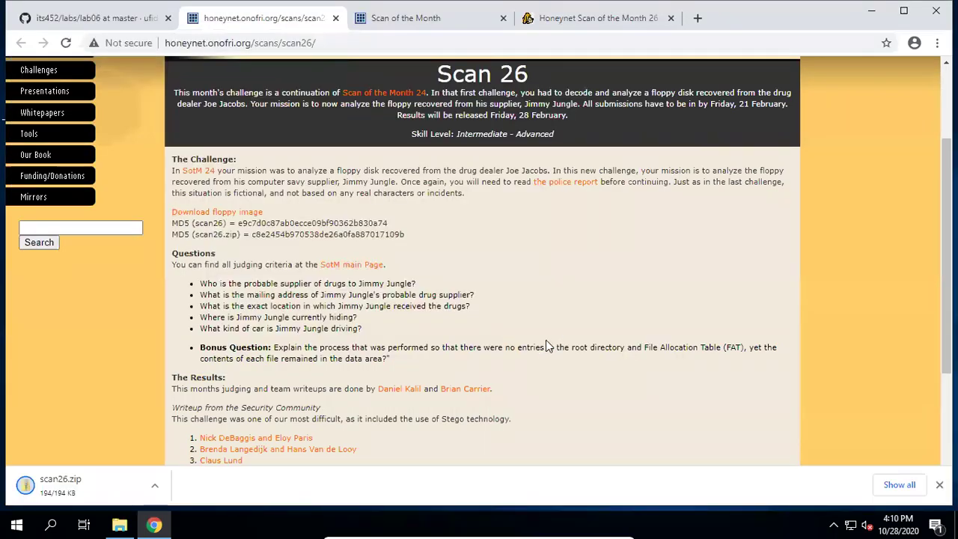
In File Explorer, extract scan26.zip into its own scan26 subfolder with 7-Zip, check the subfolder's contents and return to lab06
{"action": "left_click", "coordinate": [119, 524]}
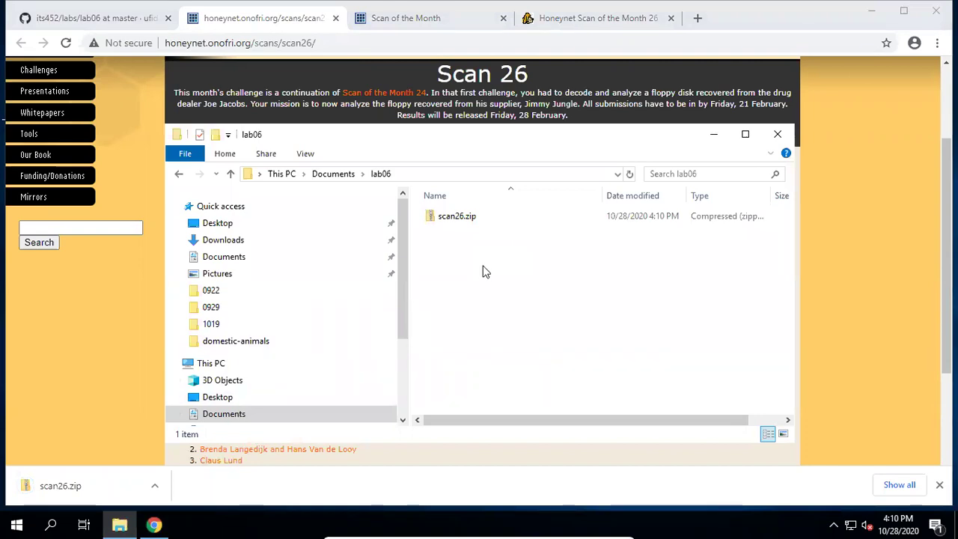
{"action": "left_click_drag", "start_coordinate": [337, 133], "coordinate": [420, 130]}
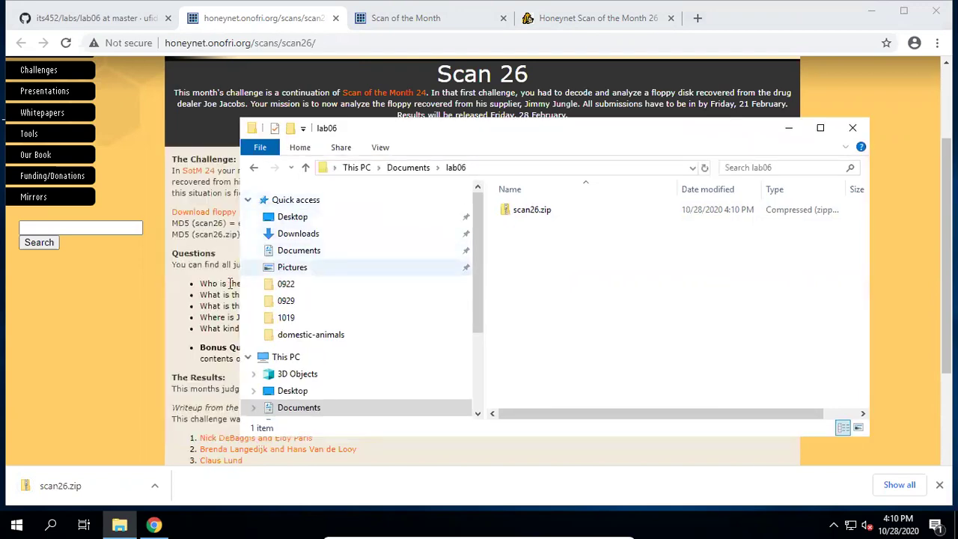
{"action": "left_click", "coordinate": [522, 215]}
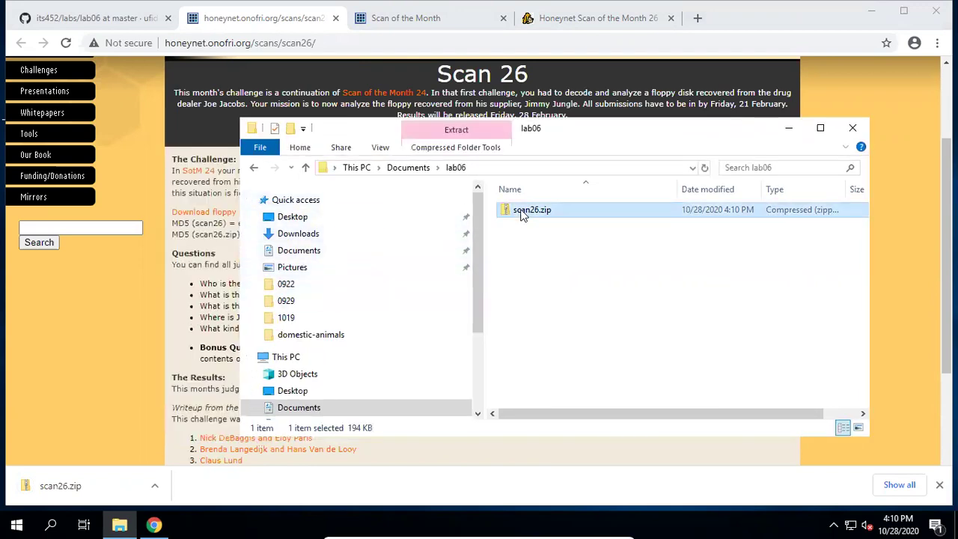
{"action": "right_click", "coordinate": [522, 215]}
{"action": "mouse_move", "coordinate": [577, 261]}
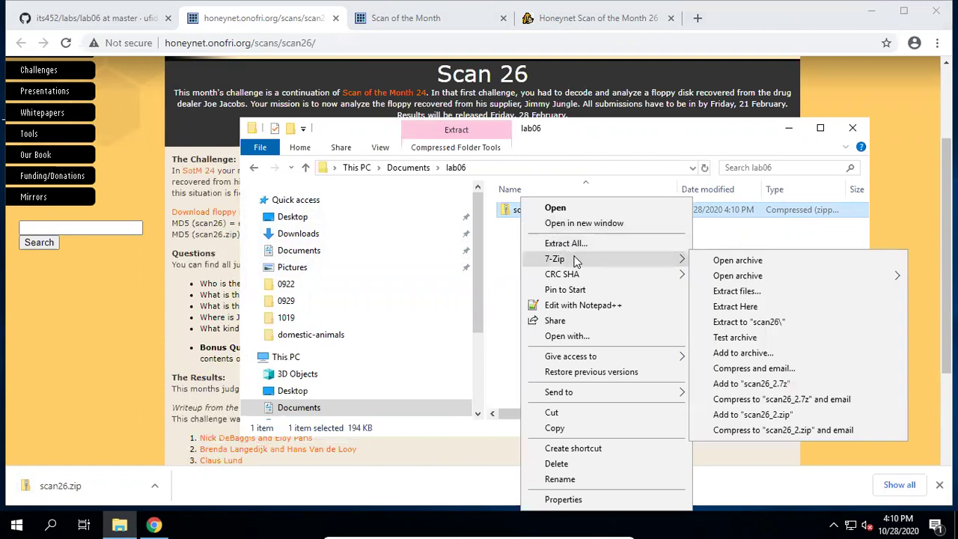
{"action": "left_click", "coordinate": [760, 324]}
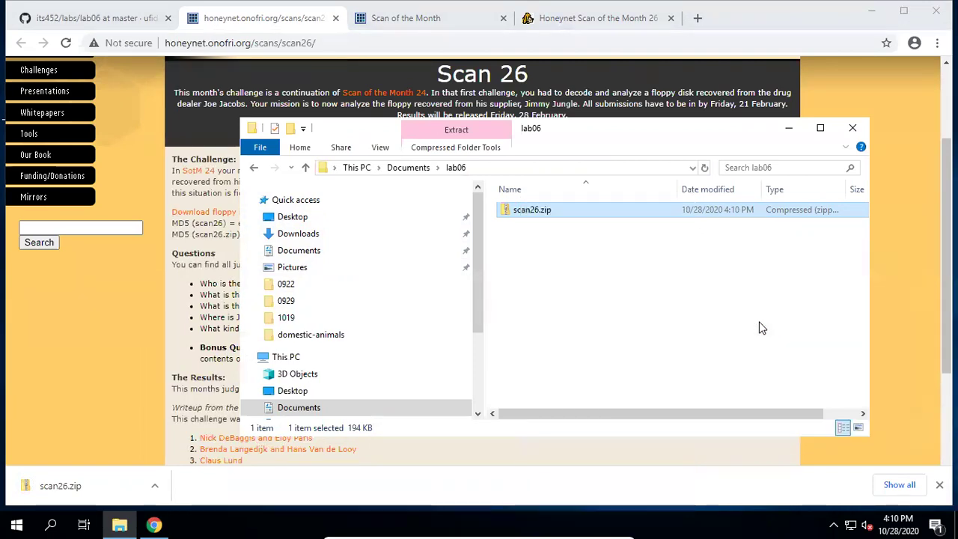
{"action": "double_click", "coordinate": [522, 212]}
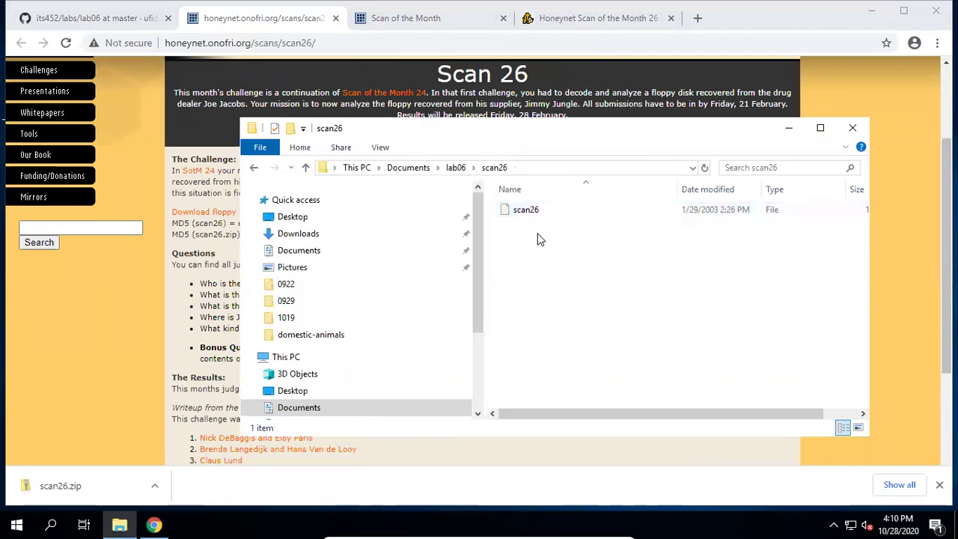
{"action": "left_click", "coordinate": [456, 168]}
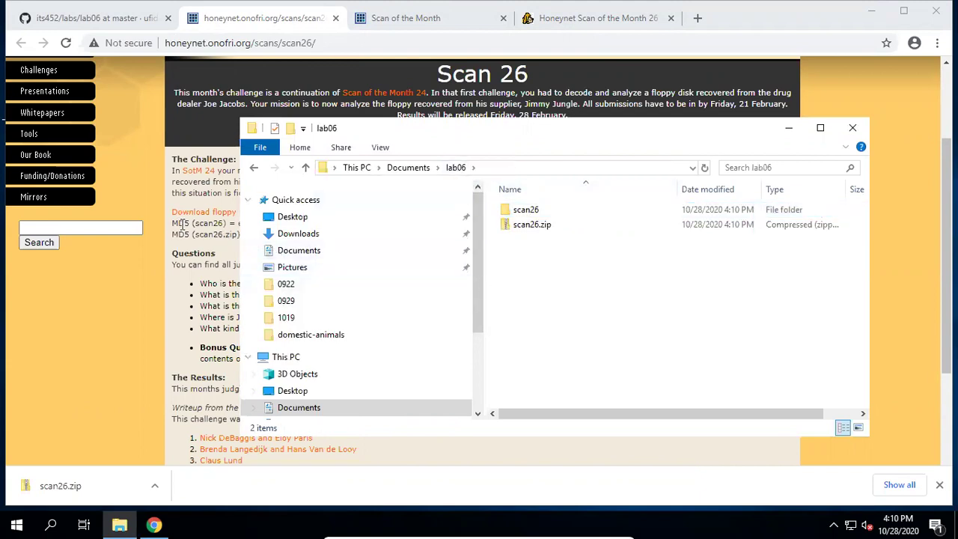
Calculate all available 7-Zip CRC and SHA checksums for scan26.zip, review them and close the results
{"action": "right_click", "coordinate": [526, 226]}
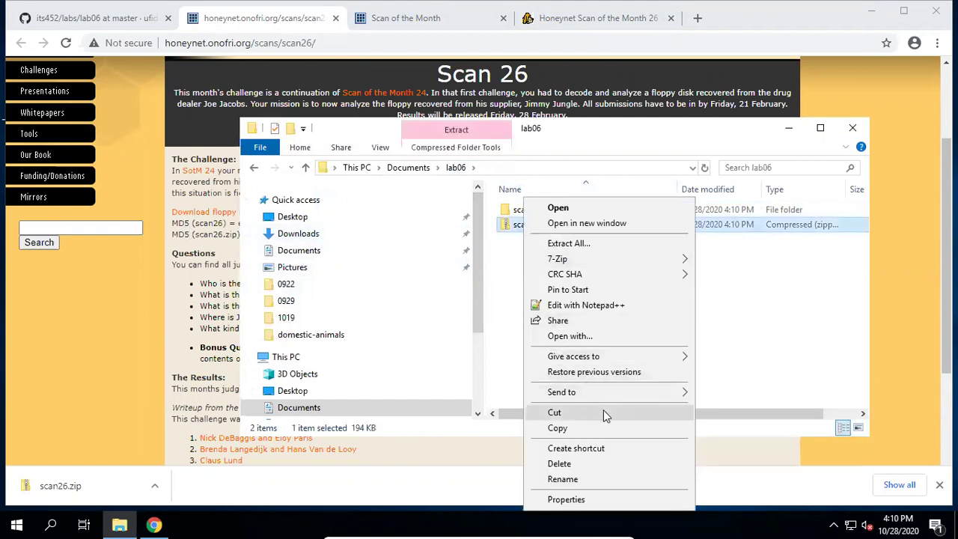
{"action": "mouse_move", "coordinate": [645, 275]}
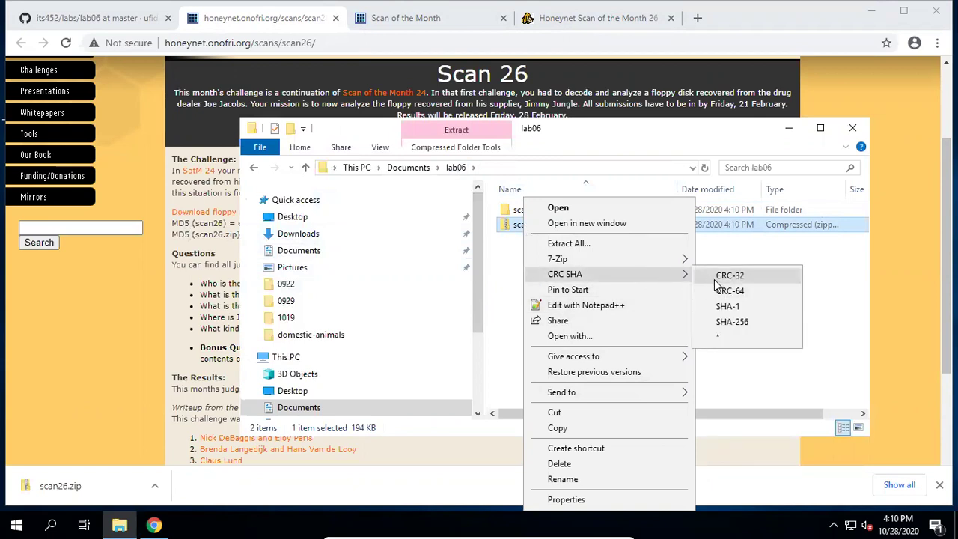
{"action": "left_click", "coordinate": [728, 340]}
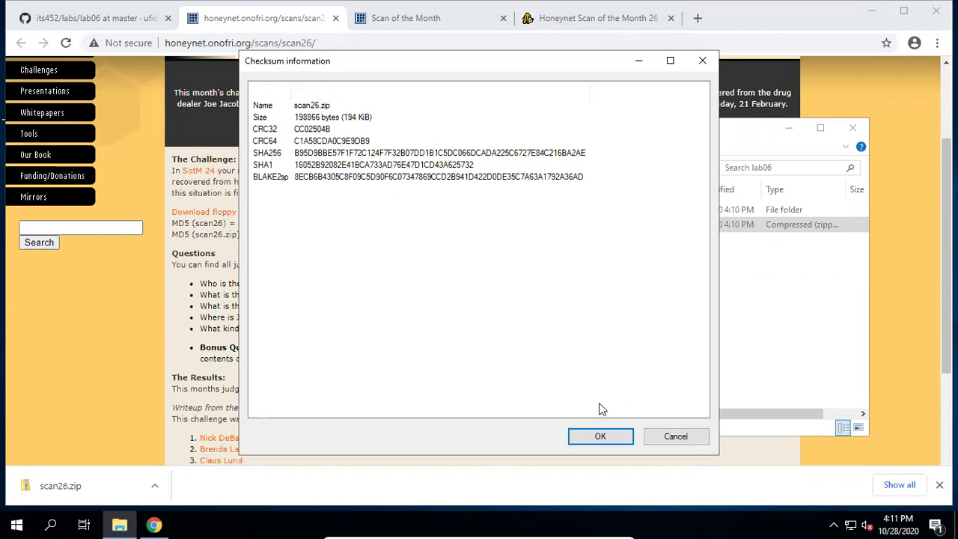
{"action": "left_click", "coordinate": [676, 436]}
{"action": "left_click", "coordinate": [592, 284]}
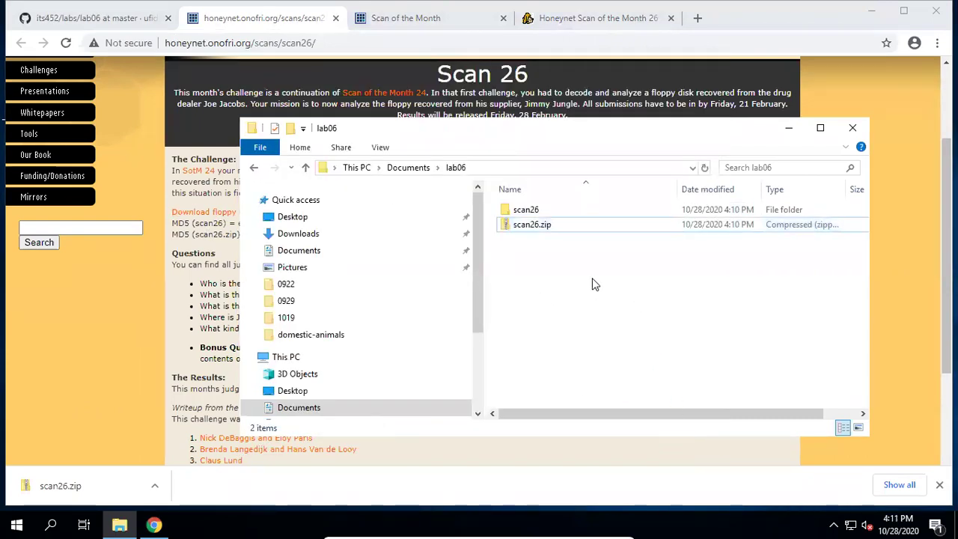
Launch Quickhash-GUI.exe from the QuickHash-Windows-v3.2.0 folder in Downloads
{"action": "left_click_drag", "start_coordinate": [517, 126], "coordinate": [541, 136]}
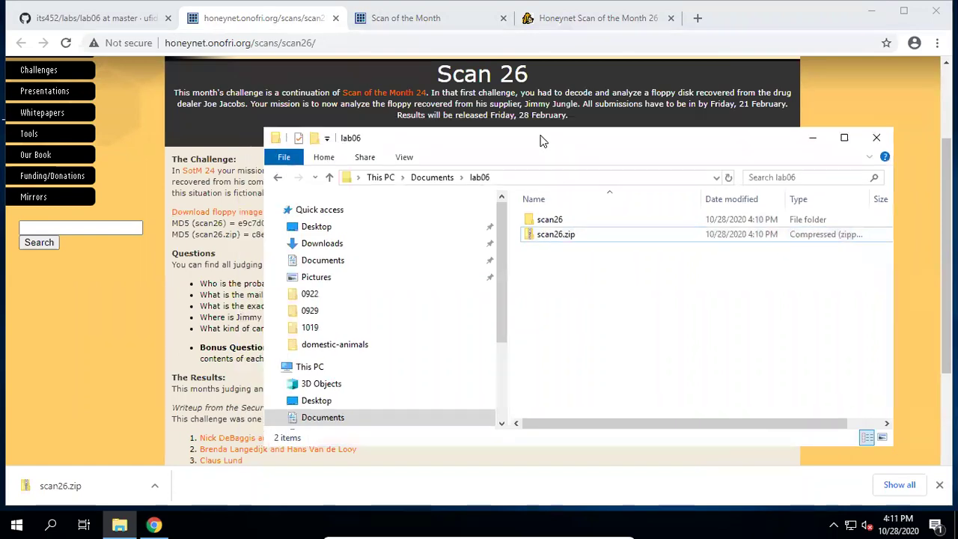
{"action": "left_click", "coordinate": [324, 246]}
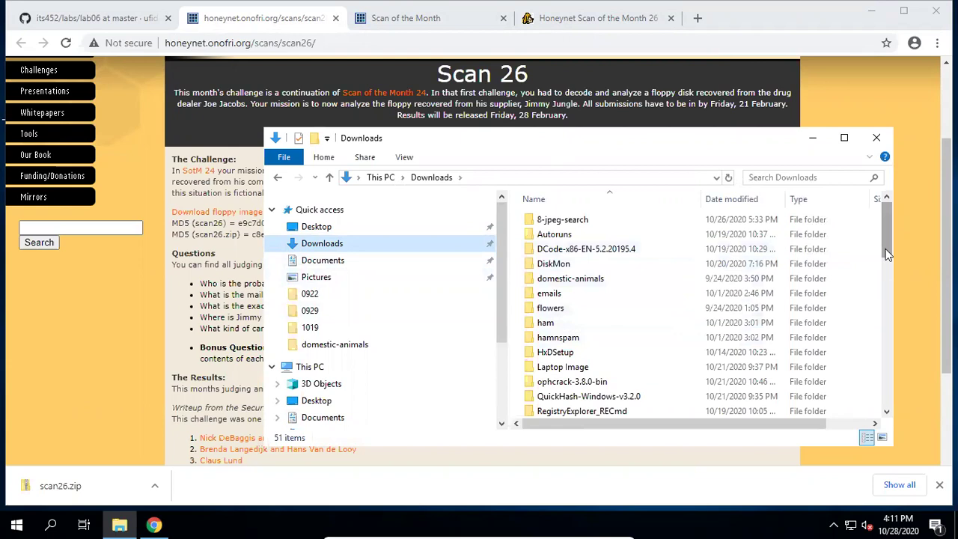
{"action": "scroll", "coordinate": [887, 251], "scroll_direction": "down", "scroll_amount": 2}
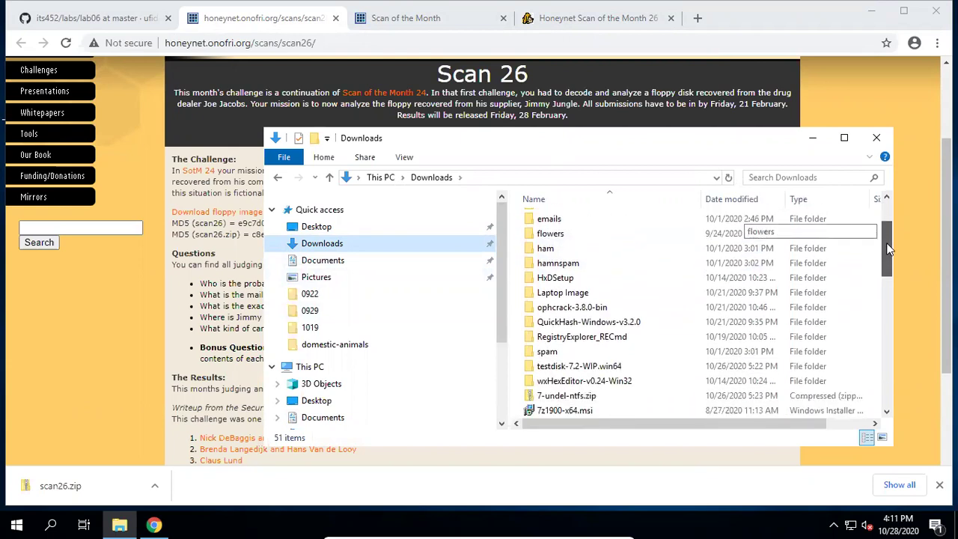
{"action": "double_click", "coordinate": [568, 323]}
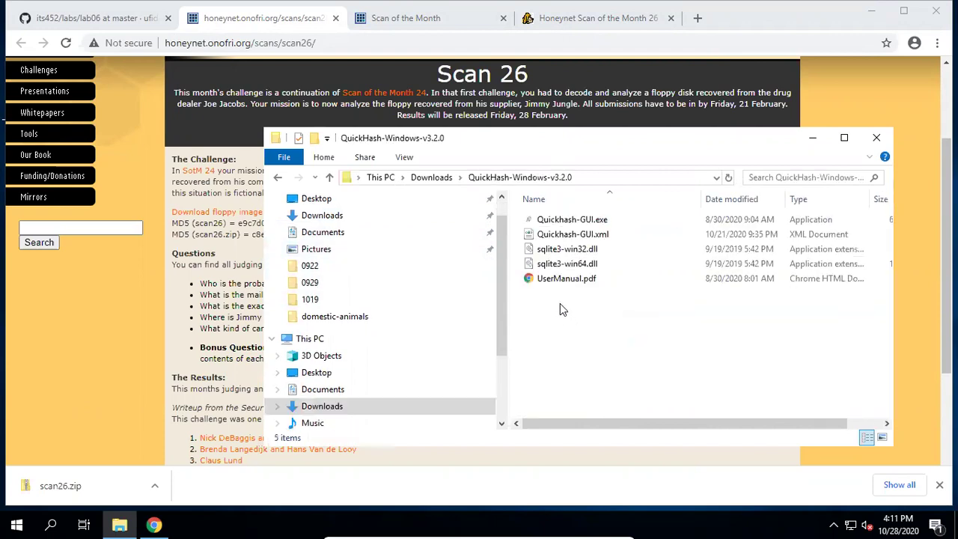
{"action": "left_click", "coordinate": [567, 221]}
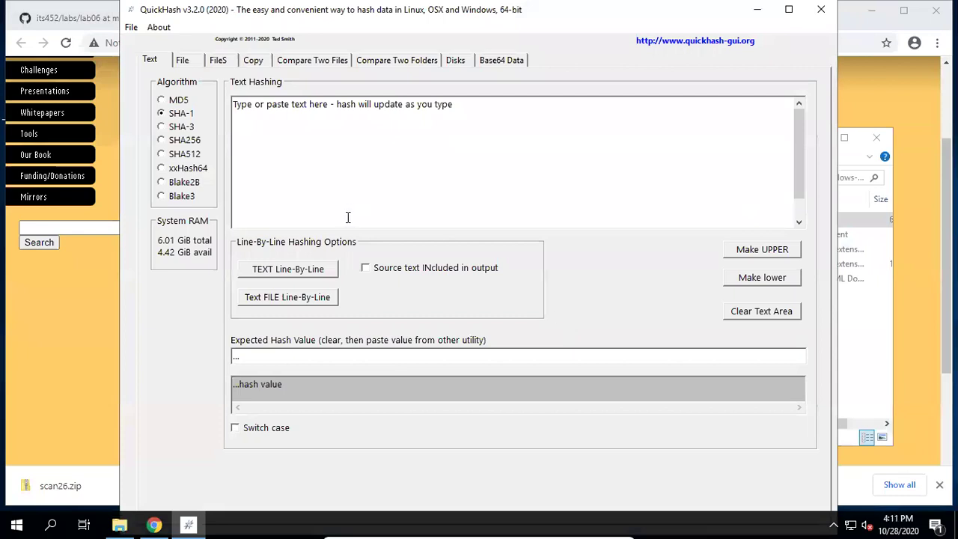
Compute the MD5 hash of scan26.zip from Documents\lab06 using QuickHash's single file hashing
{"action": "left_click", "coordinate": [162, 100]}
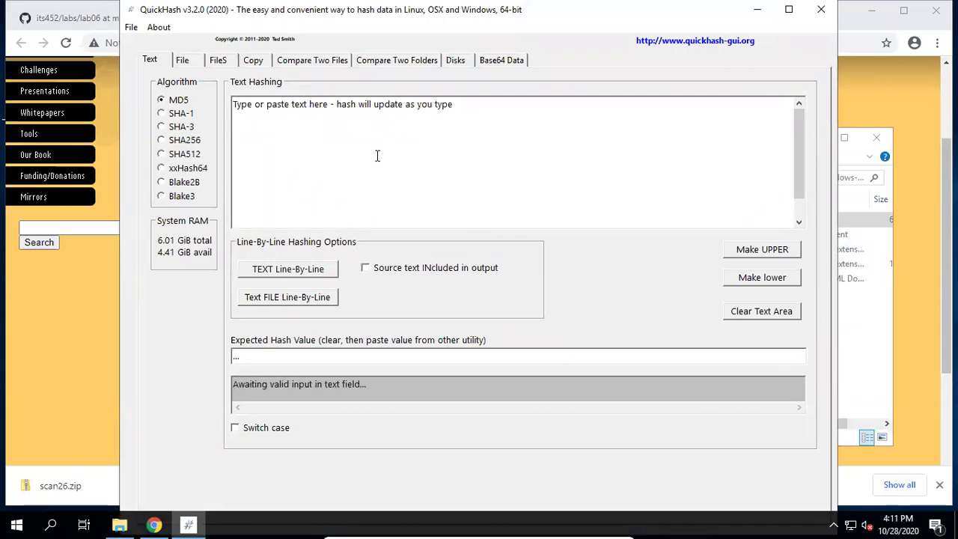
{"action": "left_click", "coordinate": [185, 60]}
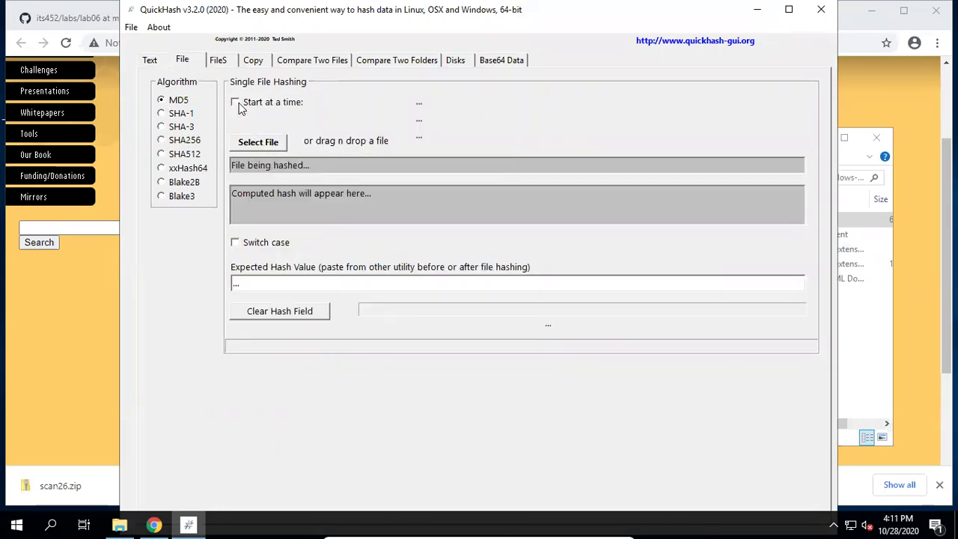
{"action": "left_click", "coordinate": [260, 143]}
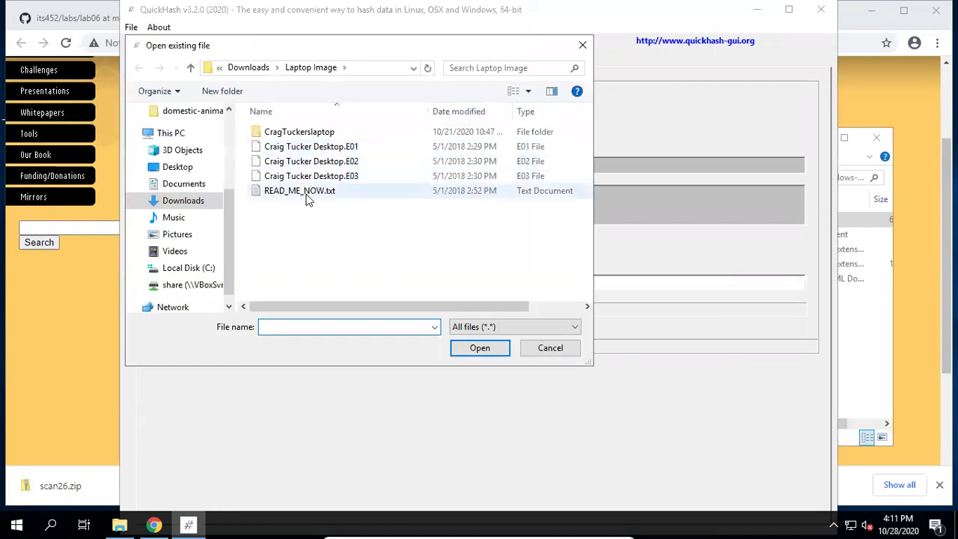
{"action": "left_click", "coordinate": [243, 68]}
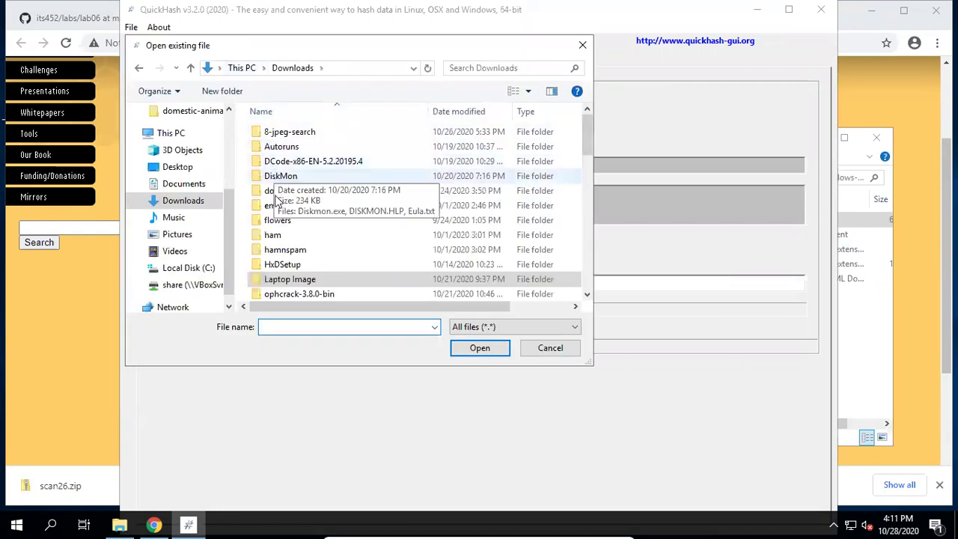
{"action": "left_click", "coordinate": [191, 183]}
{"action": "double_click", "coordinate": [284, 205]}
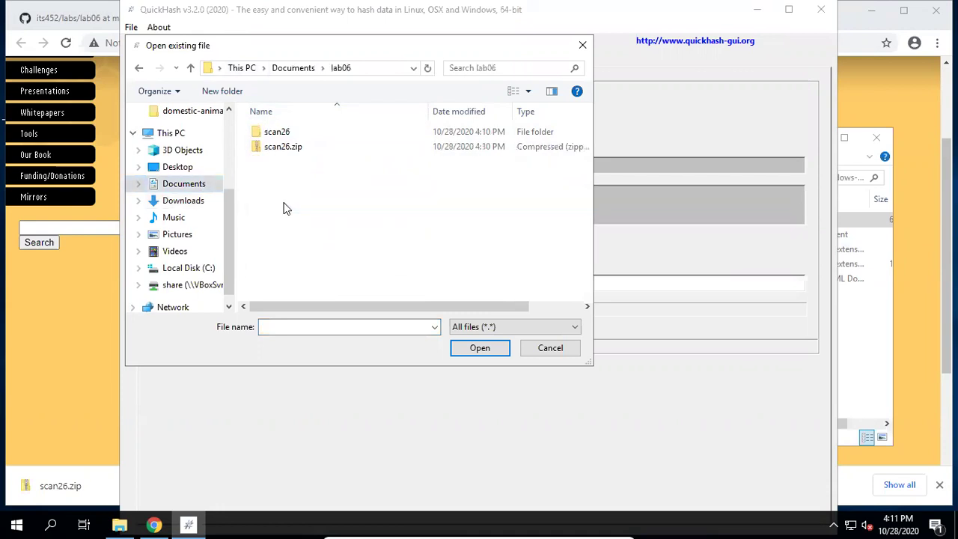
{"action": "left_click", "coordinate": [282, 146]}
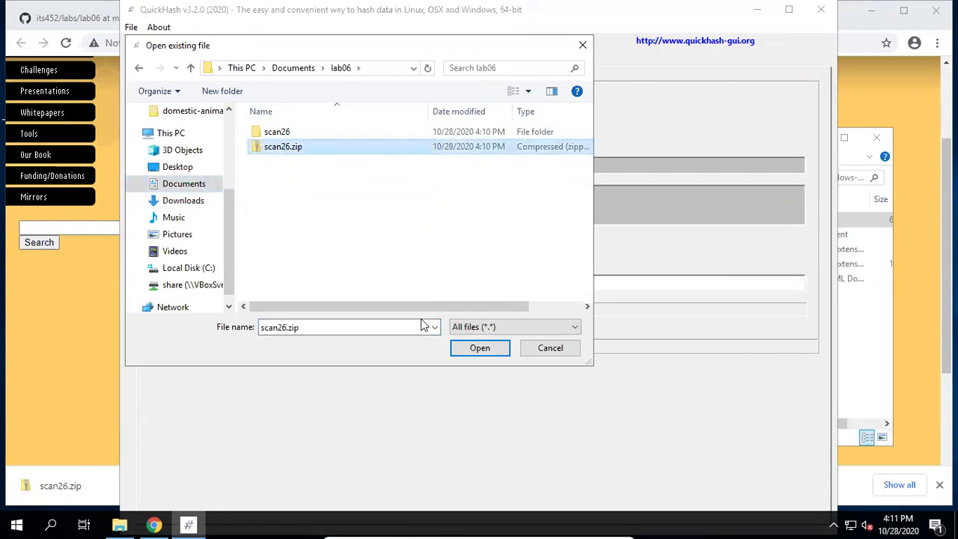
{"action": "left_click", "coordinate": [474, 347]}
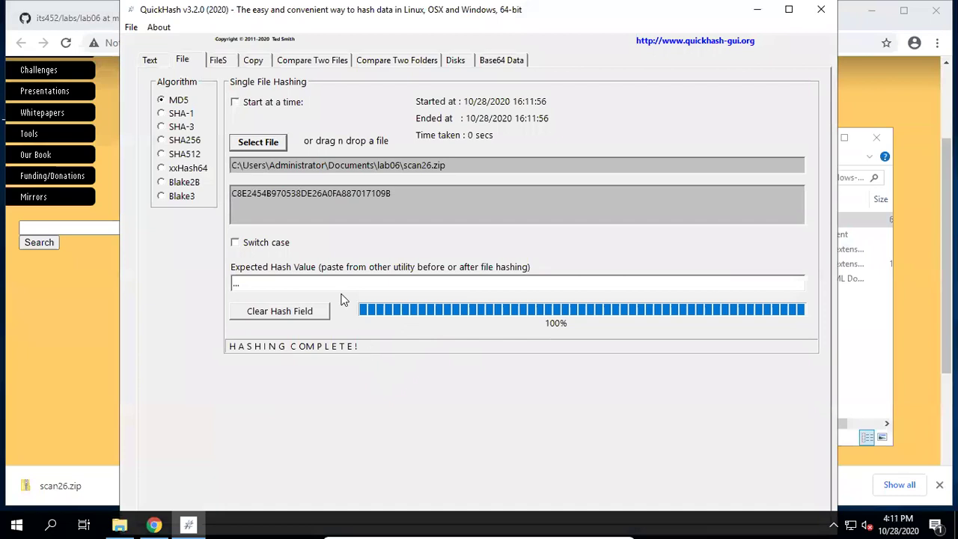
Compare the computed MD5 hash of scan26.zip with the value published on the Scan 26 page
{"action": "double_click", "coordinate": [268, 191]}
{"action": "left_click_drag", "start_coordinate": [273, 15], "coordinate": [483, 44]}
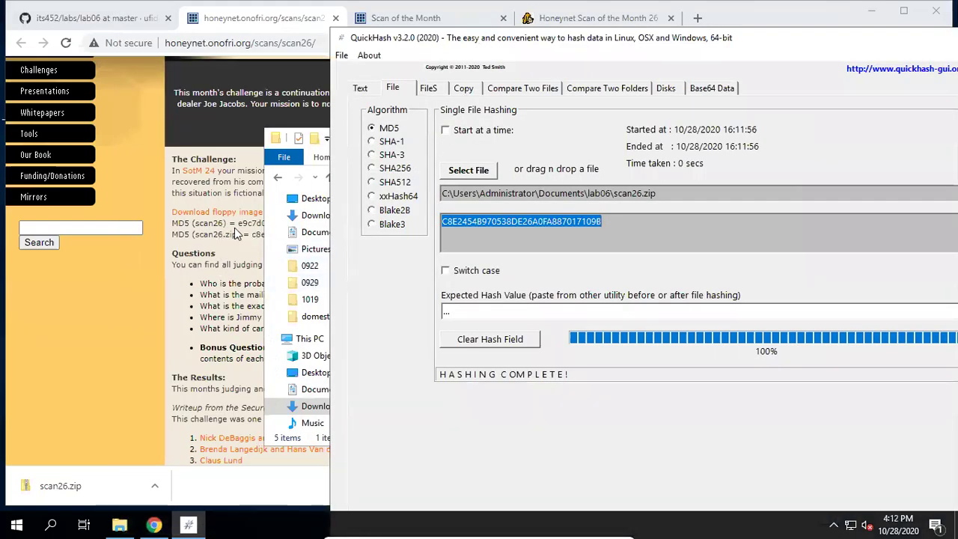
{"action": "left_click", "coordinate": [237, 233]}
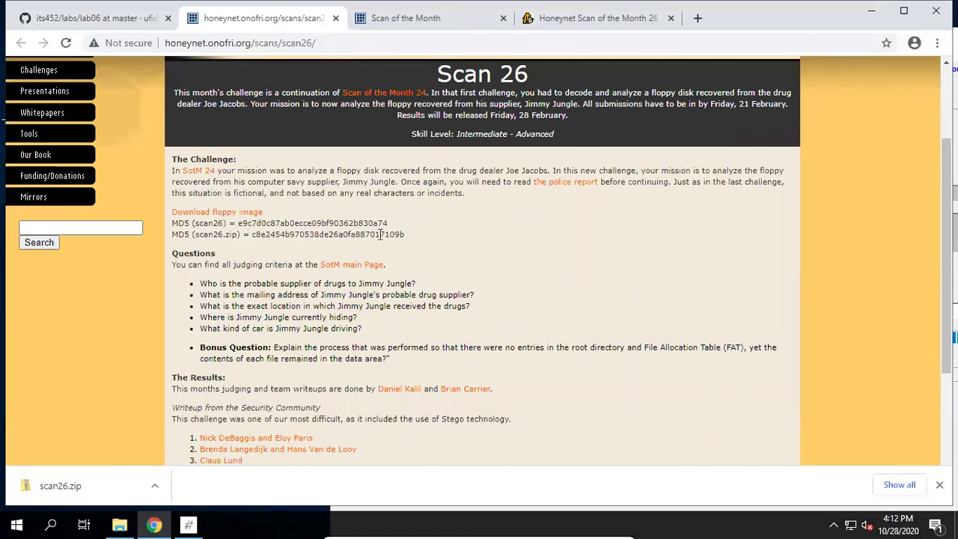
{"action": "left_click", "coordinate": [190, 524]}
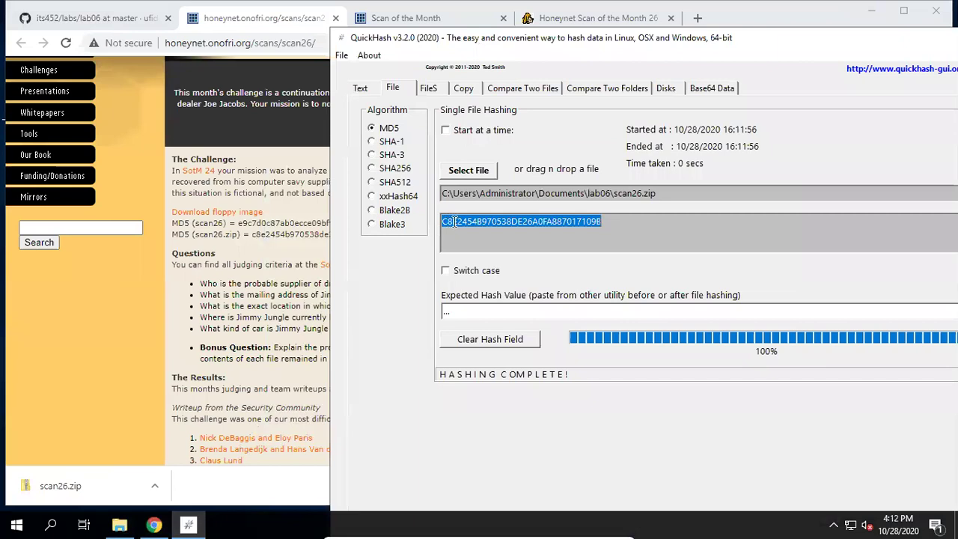
{"action": "left_click", "coordinate": [607, 222]}
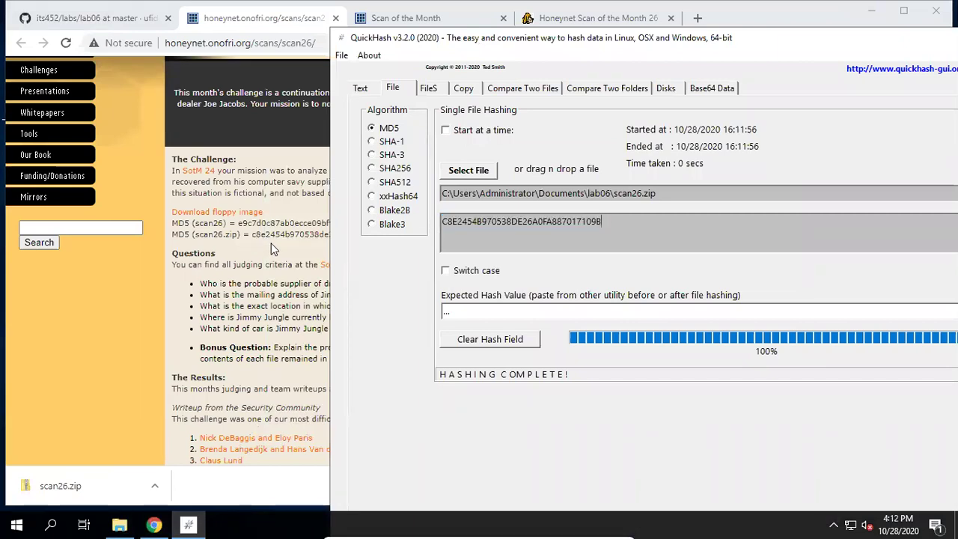
Compute the MD5 hash of the extracted scan26 image file from Documents\lab06\scan26
{"action": "left_click", "coordinate": [468, 170]}
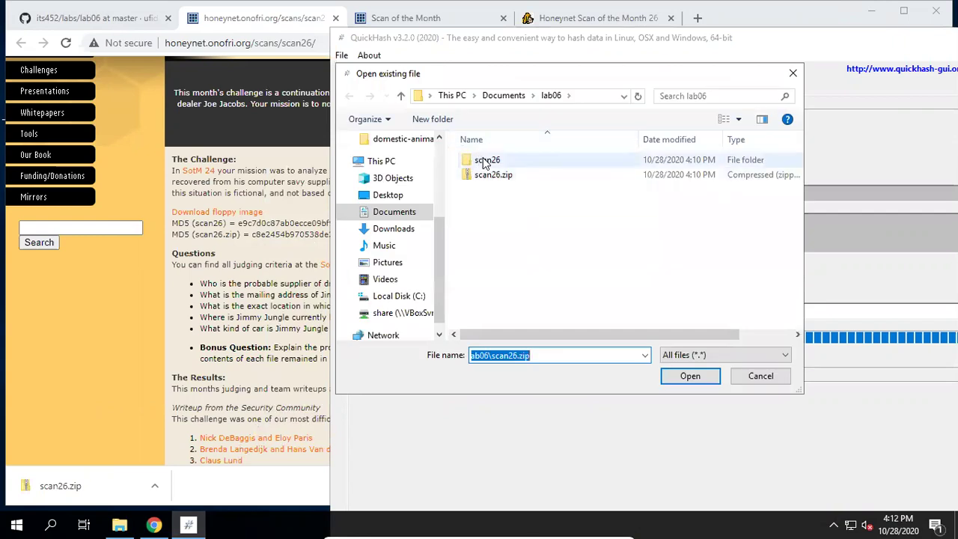
{"action": "double_click", "coordinate": [485, 161]}
{"action": "left_click", "coordinate": [485, 161]}
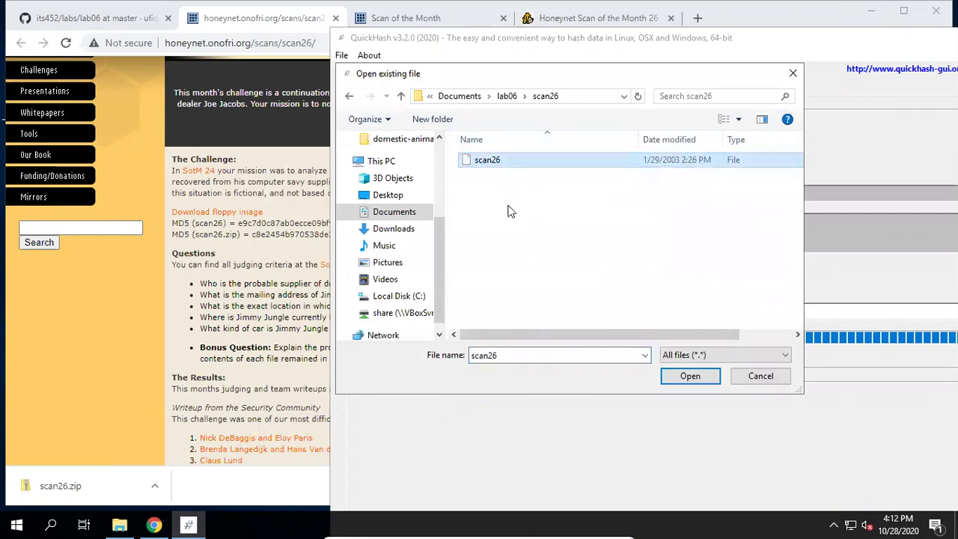
{"action": "left_click", "coordinate": [666, 376]}
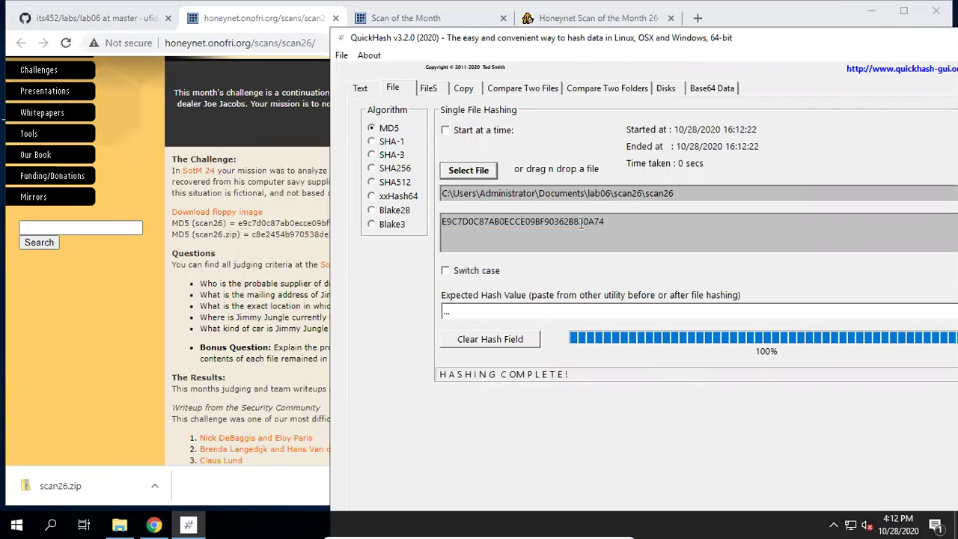
Compare the computed MD5 hash of the scan26 image with the value published on the Scan 26 page, and close QuickHash
{"action": "left_click", "coordinate": [314, 223]}
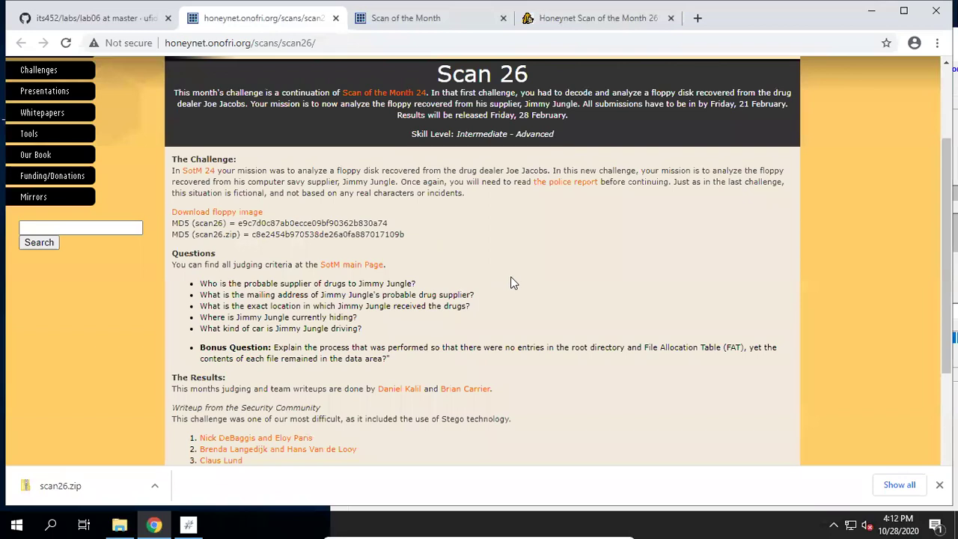
{"action": "left_click", "coordinate": [191, 524]}
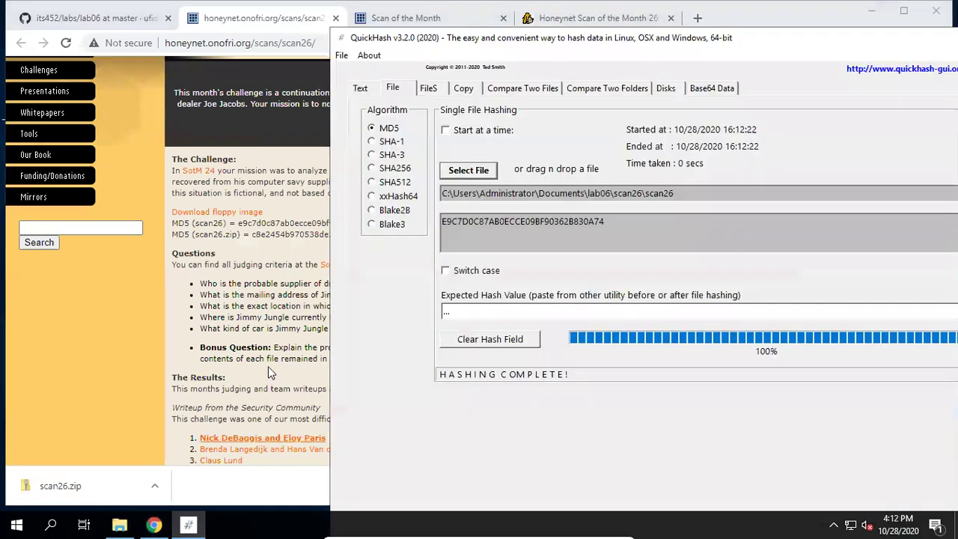
{"action": "left_click_drag", "start_coordinate": [478, 45], "coordinate": [365, 44]}
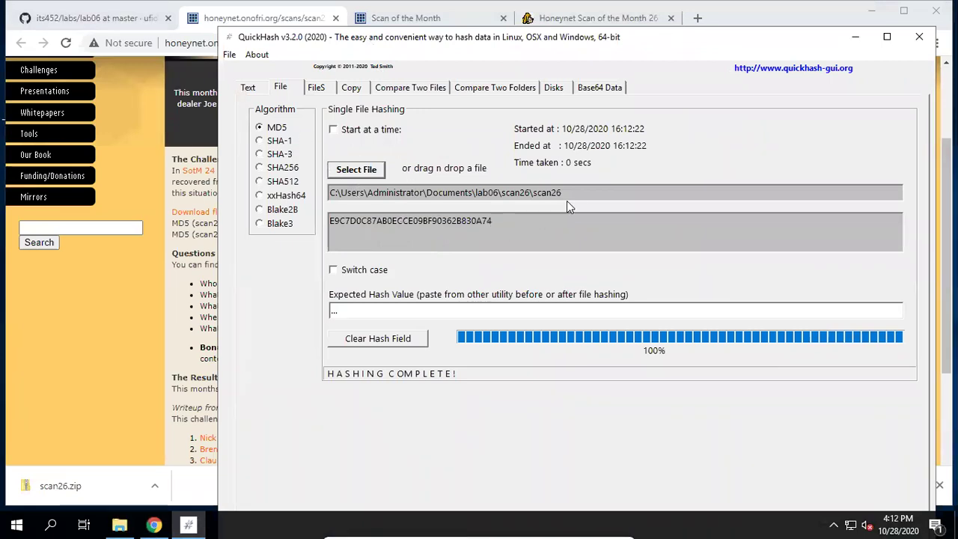
{"action": "left_click", "coordinate": [919, 37]}
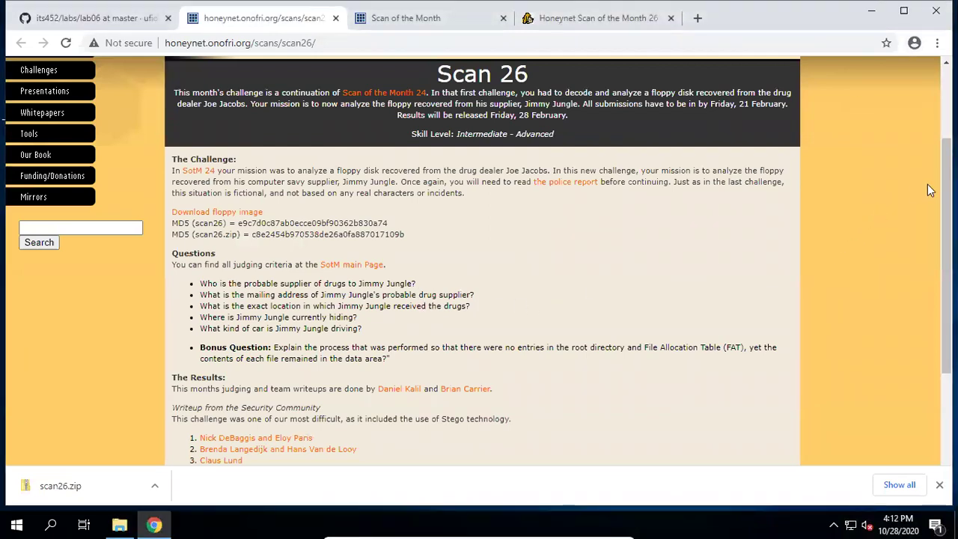
Review the Scan 26 challenge questions and the Setup and Quick Hits sections of the sleuthkit.org write-up
{"action": "left_click_drag", "start_coordinate": [946, 193], "coordinate": [946, 228]}
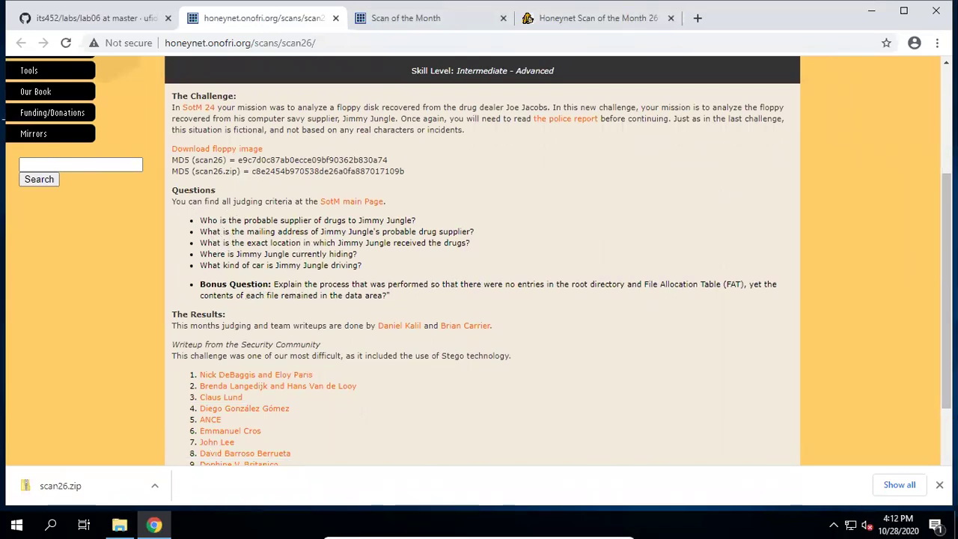
{"action": "scroll", "coordinate": [137, 99], "scroll_direction": "up", "scroll_amount": 1}
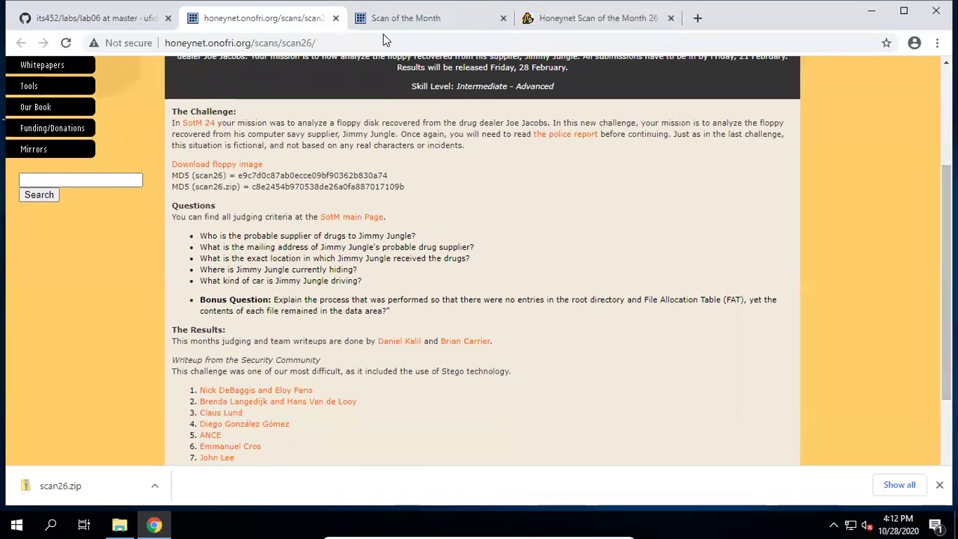
{"action": "left_click", "coordinate": [555, 21]}
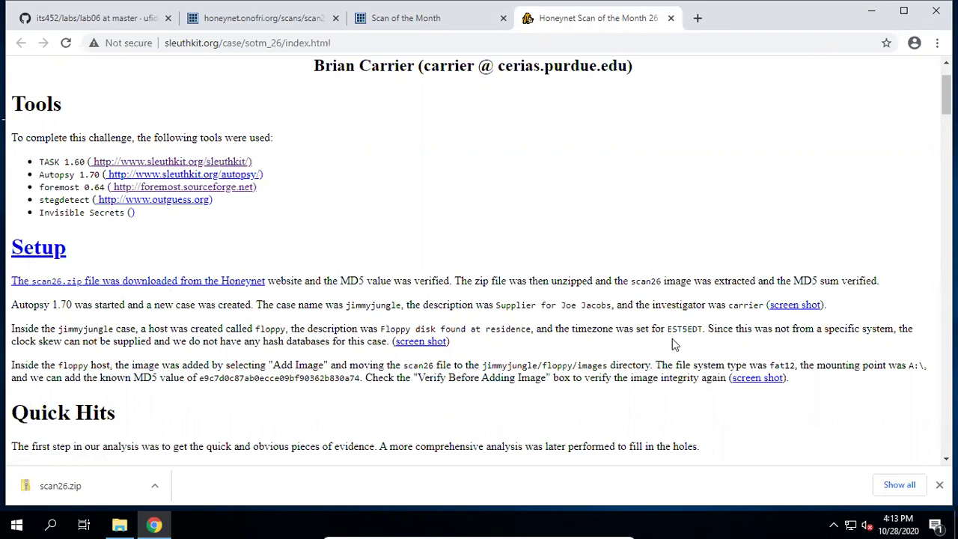
{"action": "scroll", "coordinate": [946, 93], "scroll_direction": "down", "scroll_amount": 3}
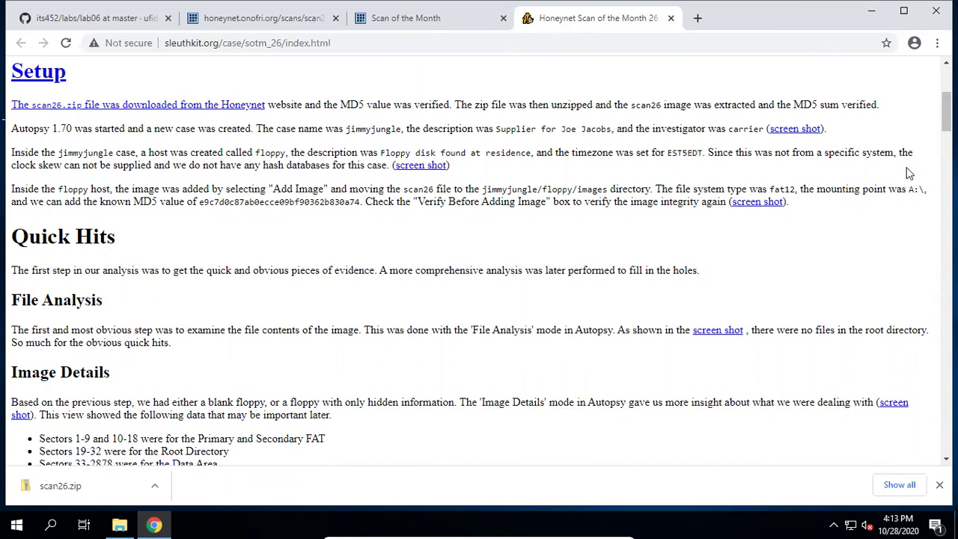
{"action": "left_click_drag", "start_coordinate": [946, 110], "coordinate": [946, 126]}
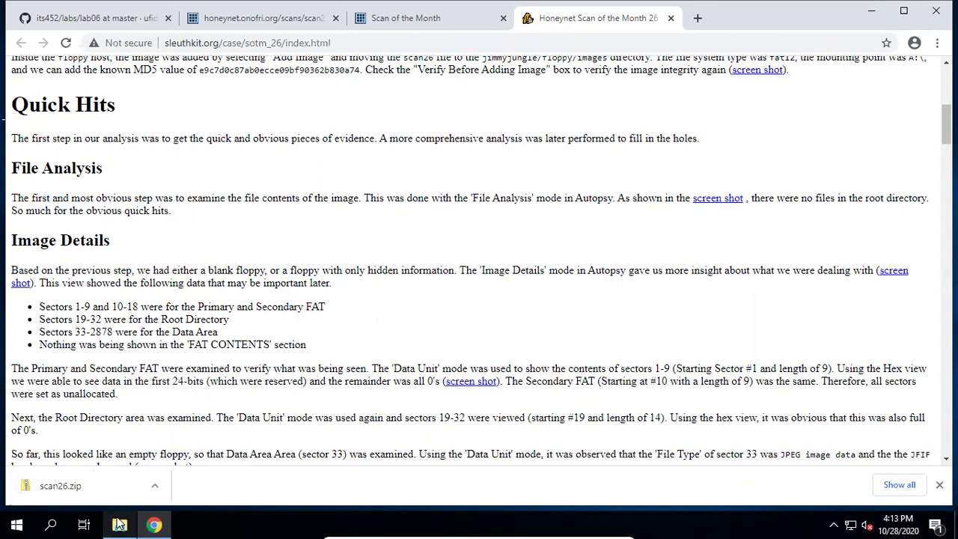
Minimize the browser and launch Autopsy 4.15.0 from the desktop
{"action": "mouse_move", "coordinate": [119, 524]}
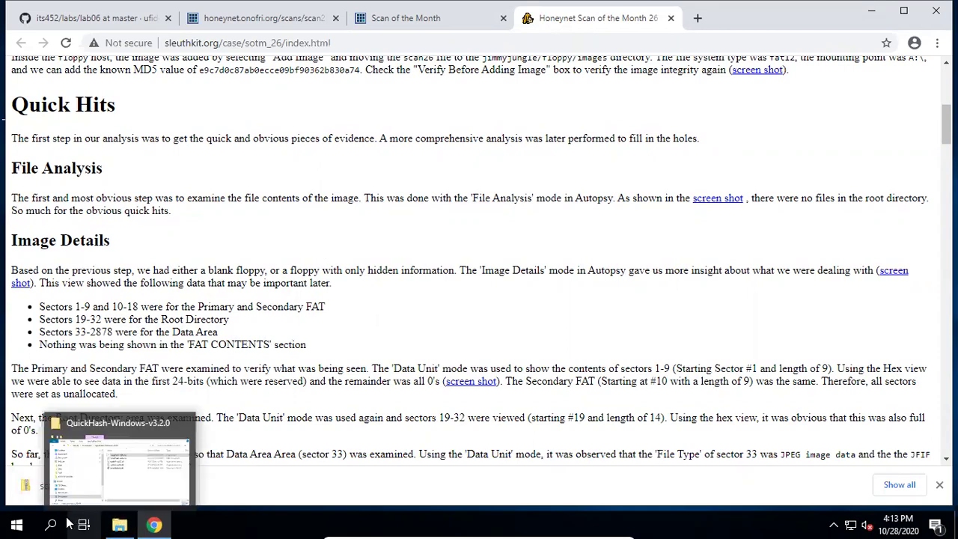
{"action": "left_click", "coordinate": [871, 12]}
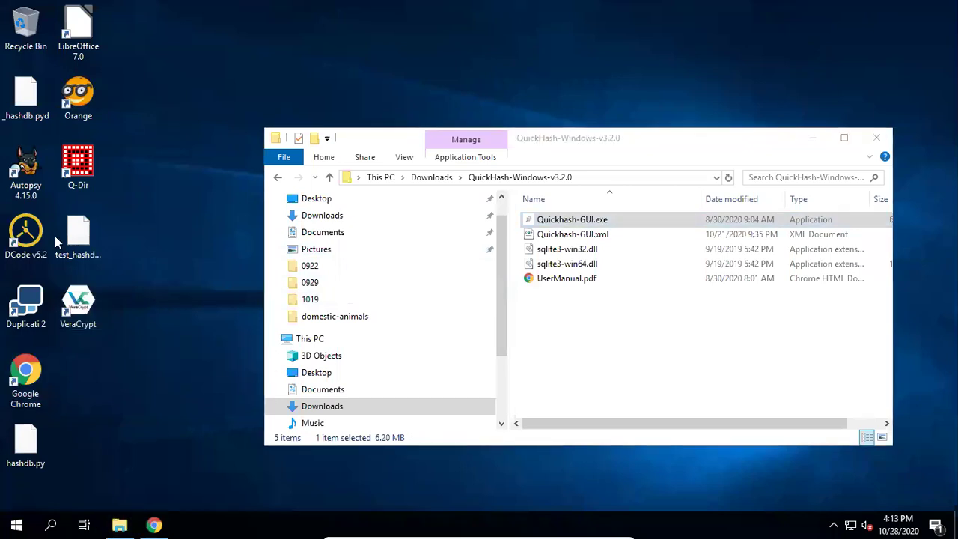
{"action": "left_click", "coordinate": [26, 168]}
{"action": "double_click", "coordinate": [27, 168]}
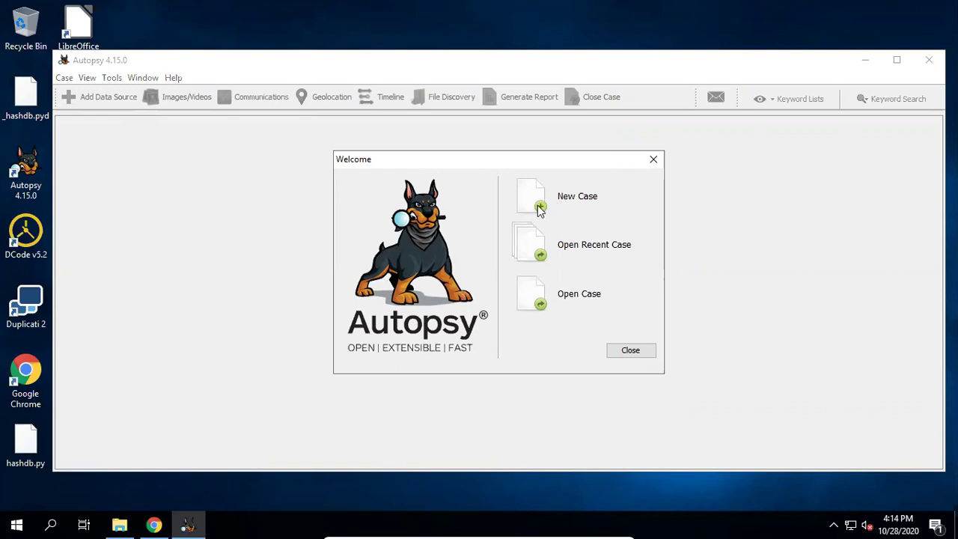
Start a new Autopsy case and name it sot26
{"action": "left_click", "coordinate": [540, 210]}
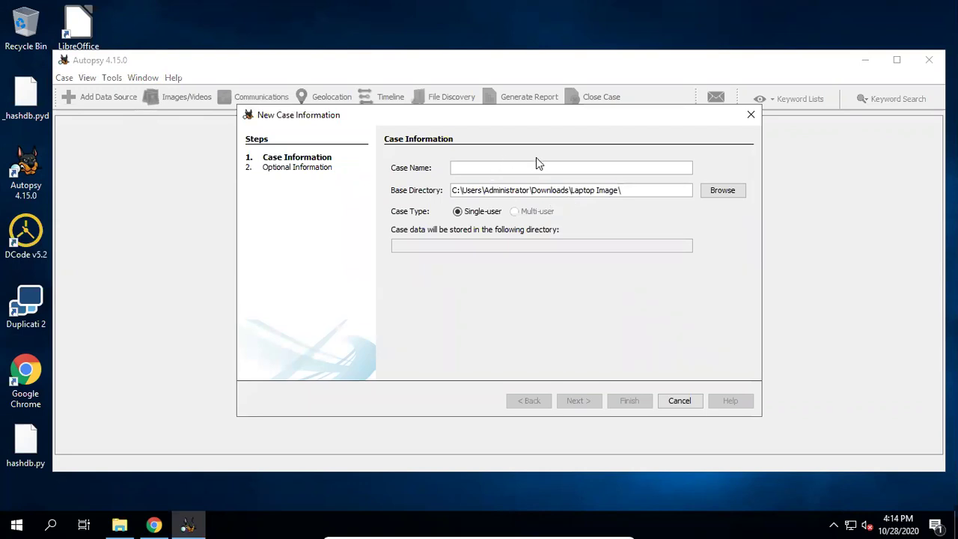
{"action": "type", "text": "sot"}
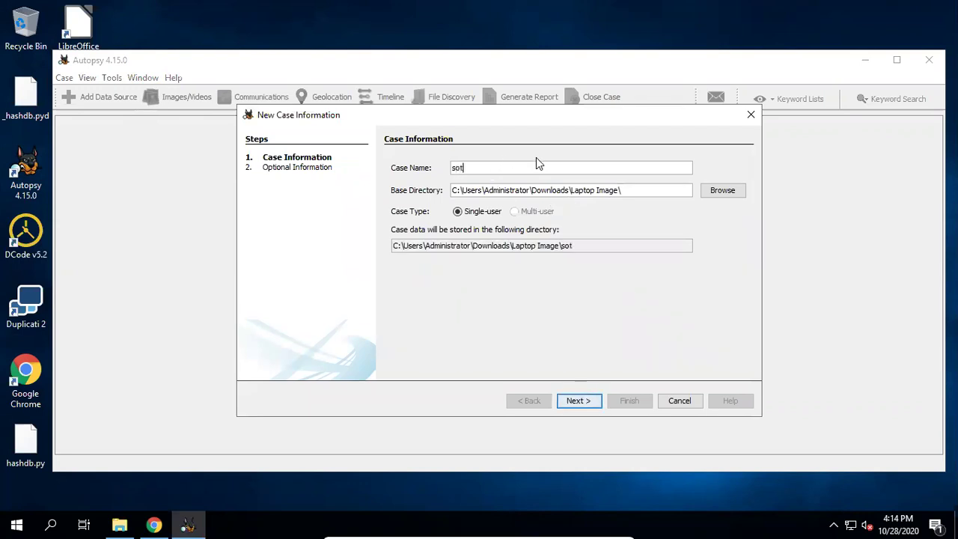
{"action": "type", "text": "26"}
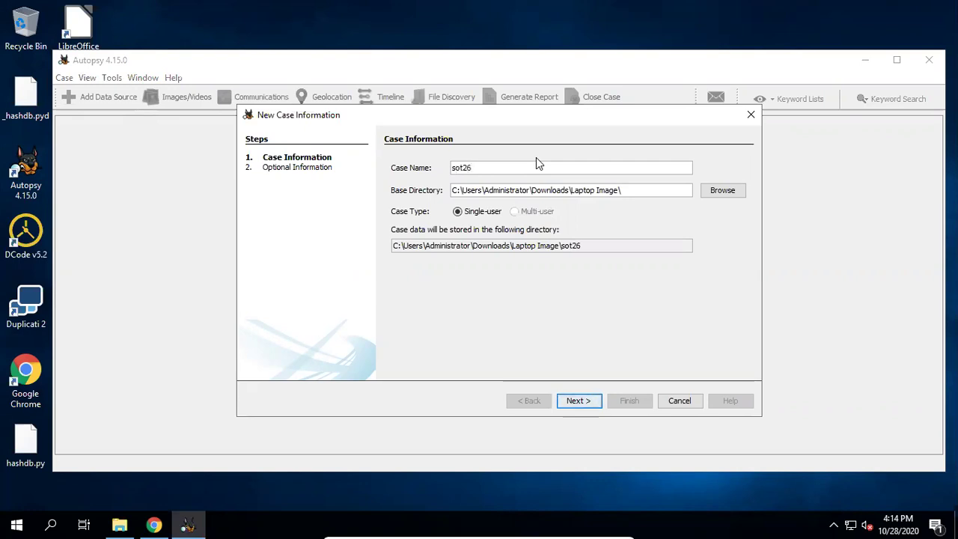
Set the case's base directory to the Documents\lab06\scan26 folder
{"action": "left_click", "coordinate": [716, 192]}
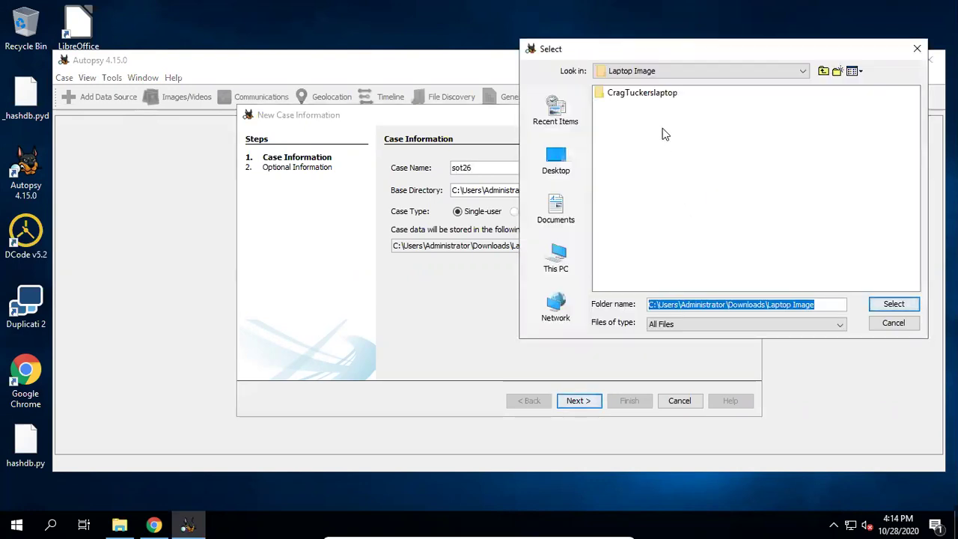
{"action": "left_click", "coordinate": [822, 72]}
{"action": "left_click", "coordinate": [823, 71]}
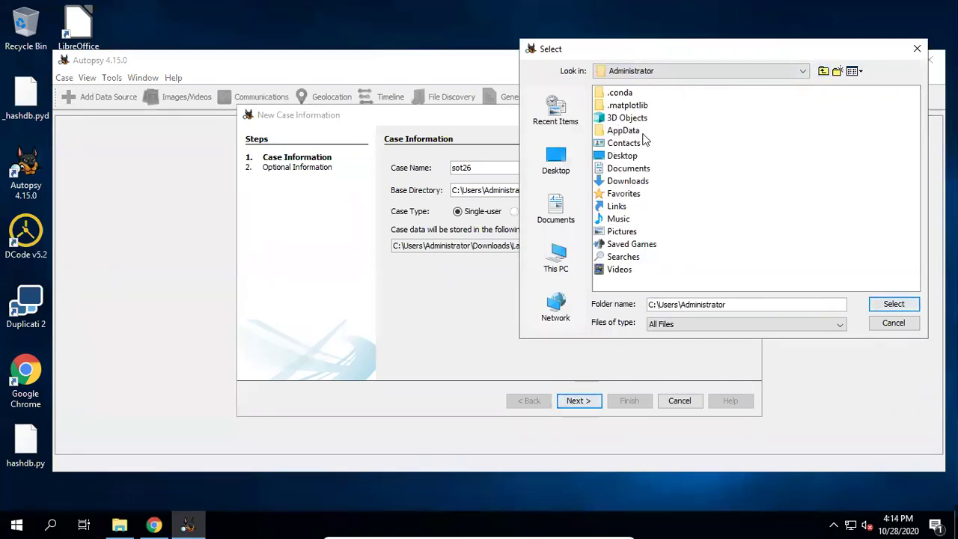
{"action": "double_click", "coordinate": [630, 168]}
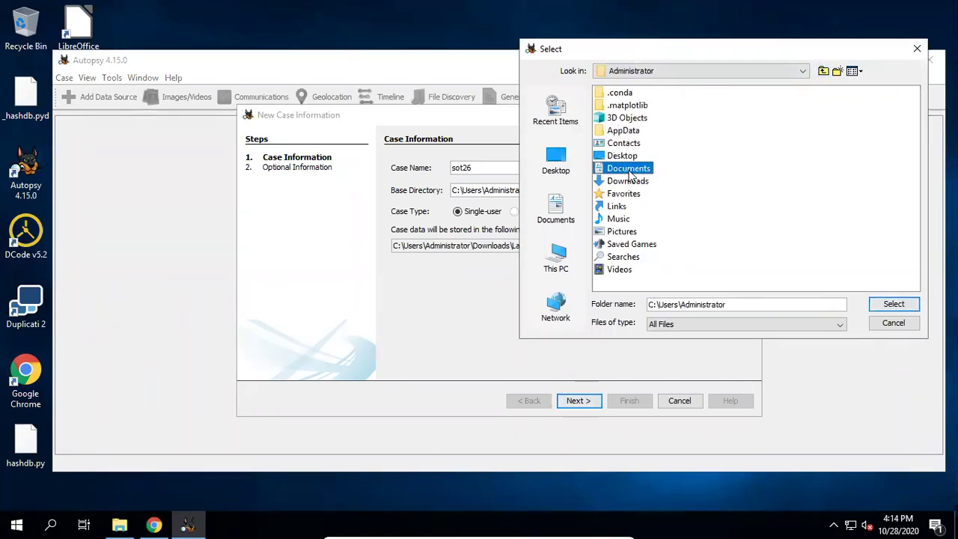
{"action": "left_click", "coordinate": [619, 157]}
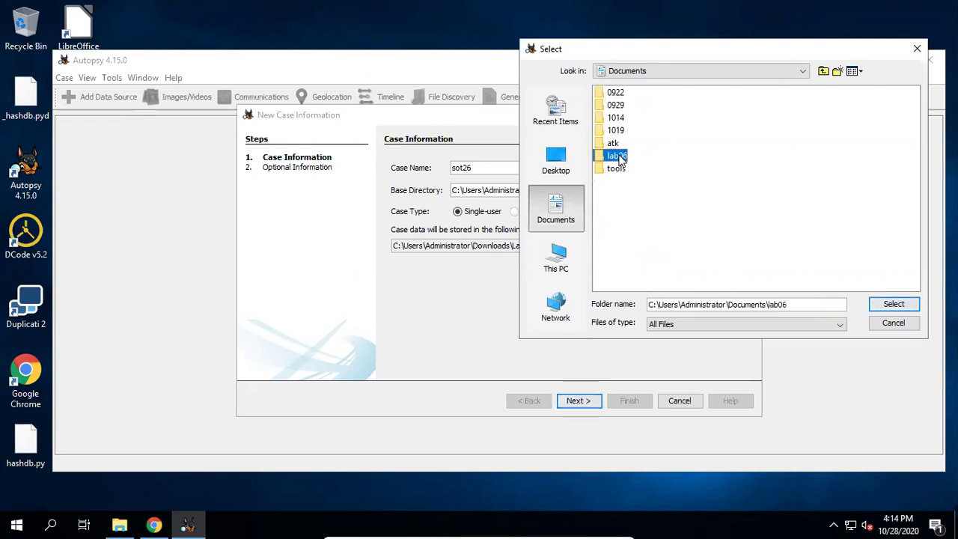
{"action": "double_click", "coordinate": [618, 157]}
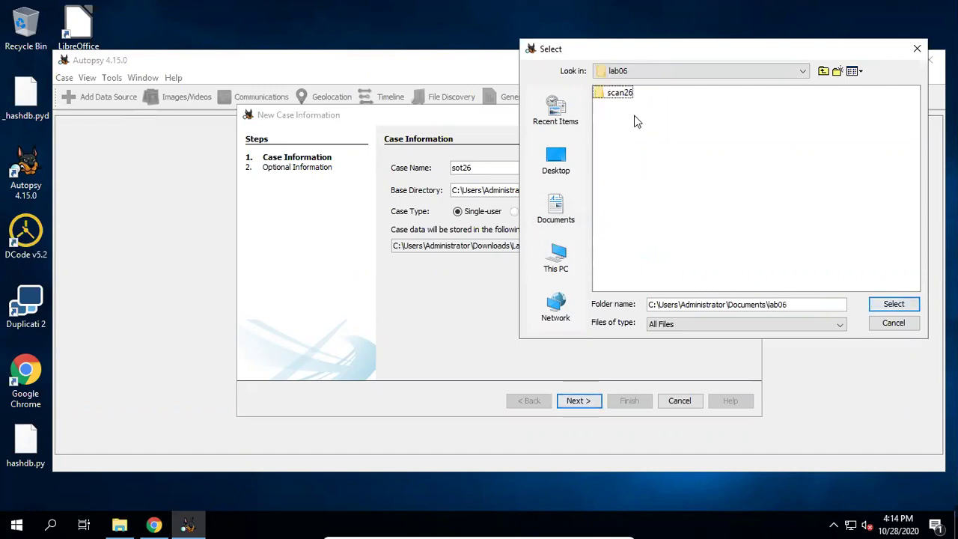
{"action": "left_click", "coordinate": [619, 92]}
{"action": "double_click", "coordinate": [620, 93]}
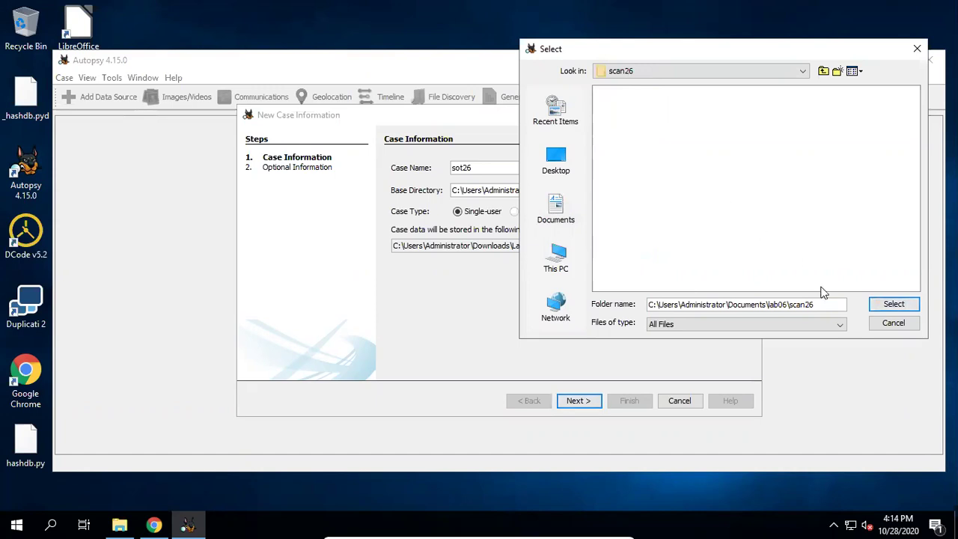
{"action": "left_click", "coordinate": [890, 306]}
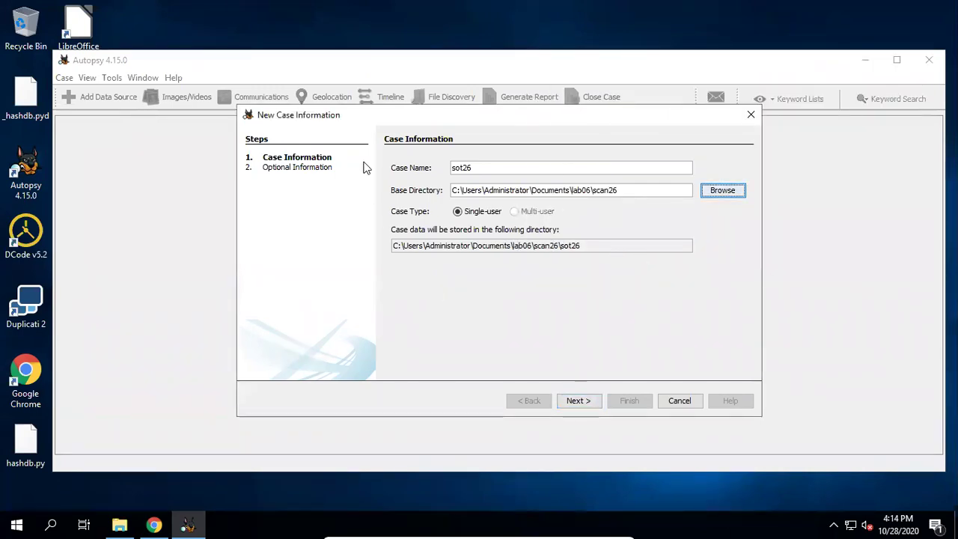
Enter 20201028 as the case number, leave the examiner details blank and finish creating the case
{"action": "left_click", "coordinate": [577, 403]}
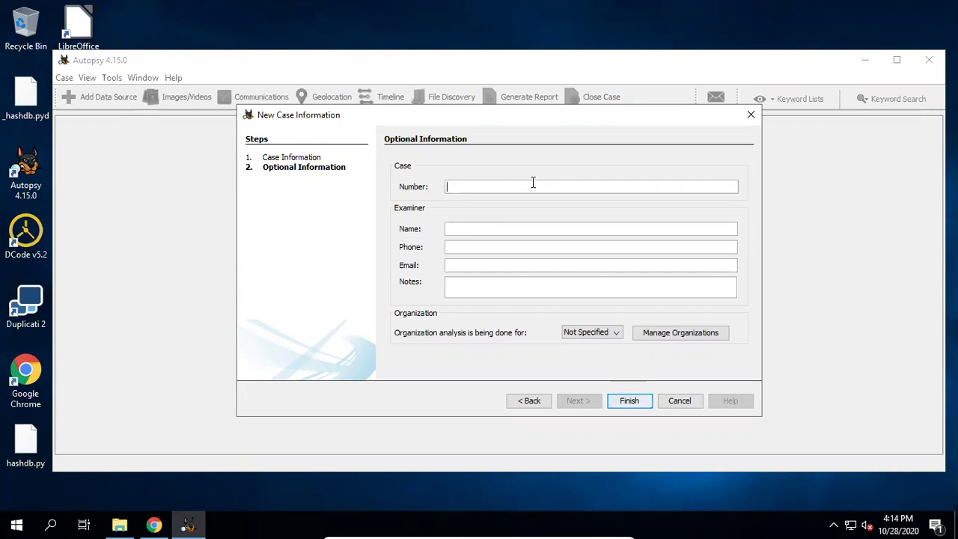
{"action": "type", "text": "20201028"}
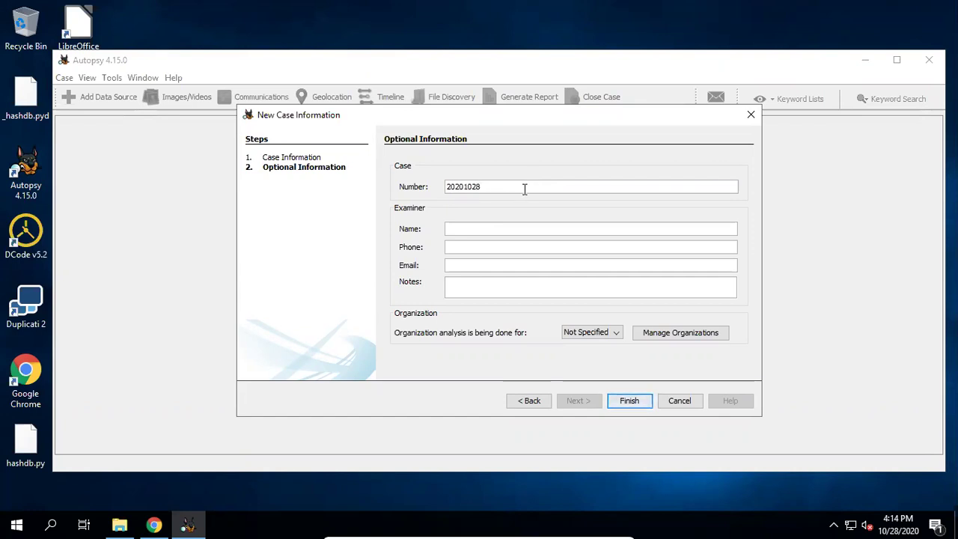
{"action": "left_click", "coordinate": [519, 234]}
{"action": "left_click", "coordinate": [468, 246]}
{"action": "left_click", "coordinate": [465, 267]}
{"action": "left_click", "coordinate": [469, 282]}
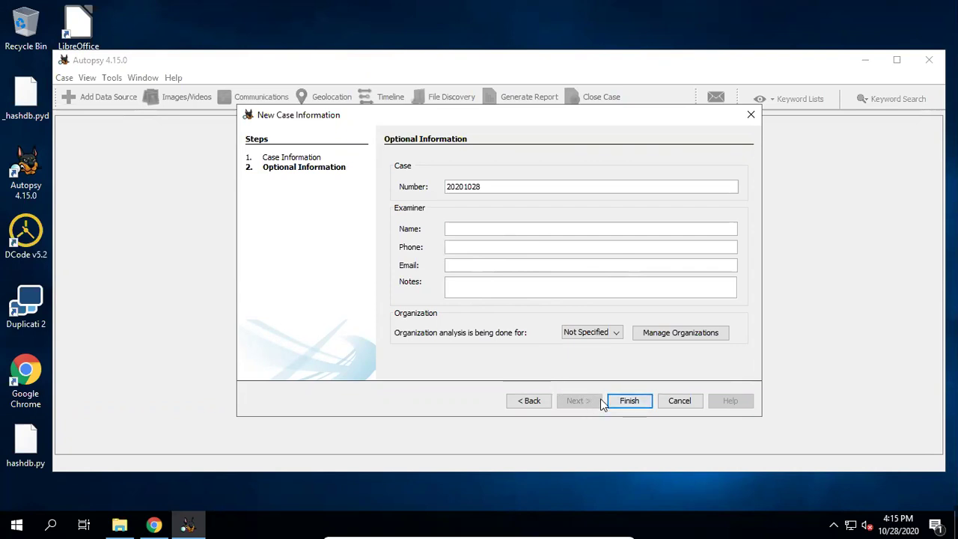
{"action": "left_click", "coordinate": [625, 403]}
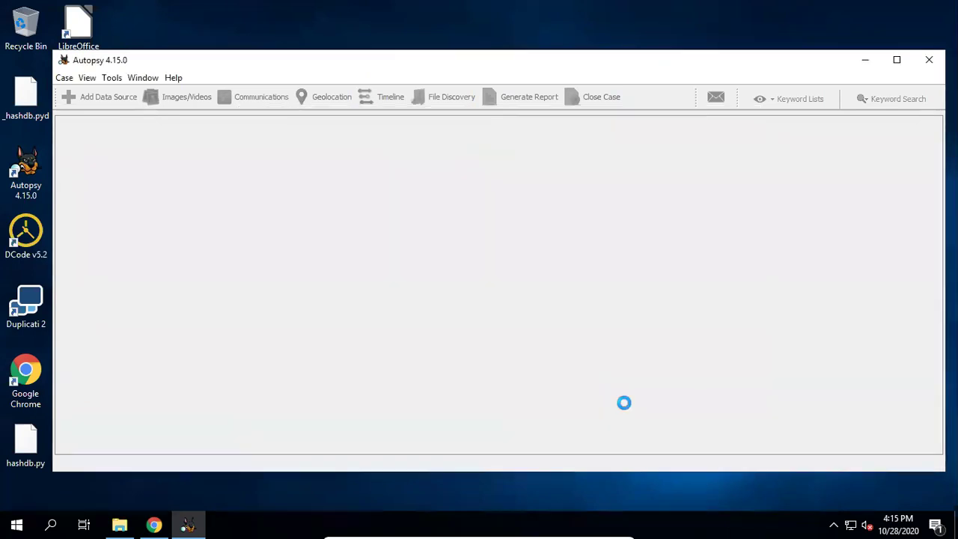
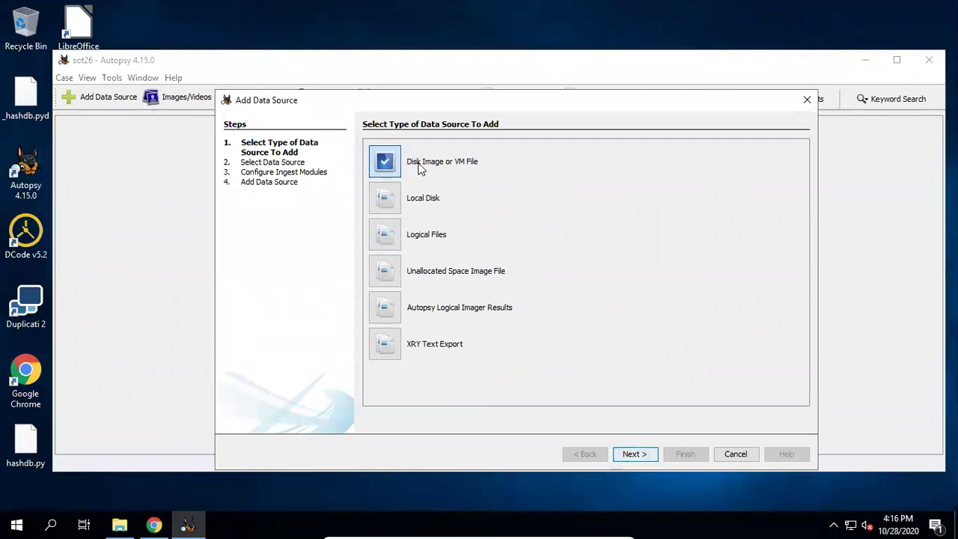
Accept Disk Image or VM File as the data source type and browse to the Documents\lab06\scan26 folder
{"action": "left_click", "coordinate": [634, 454]}
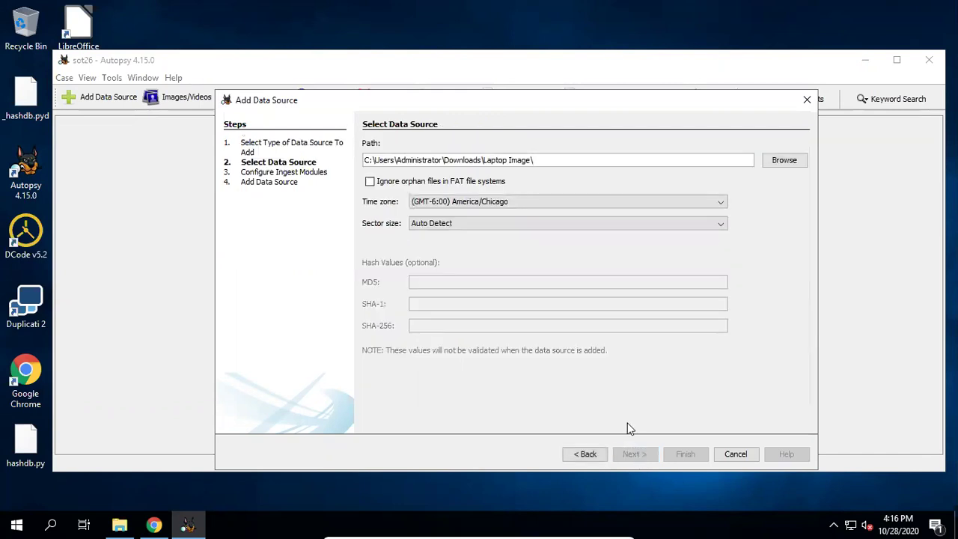
{"action": "left_click", "coordinate": [786, 164]}
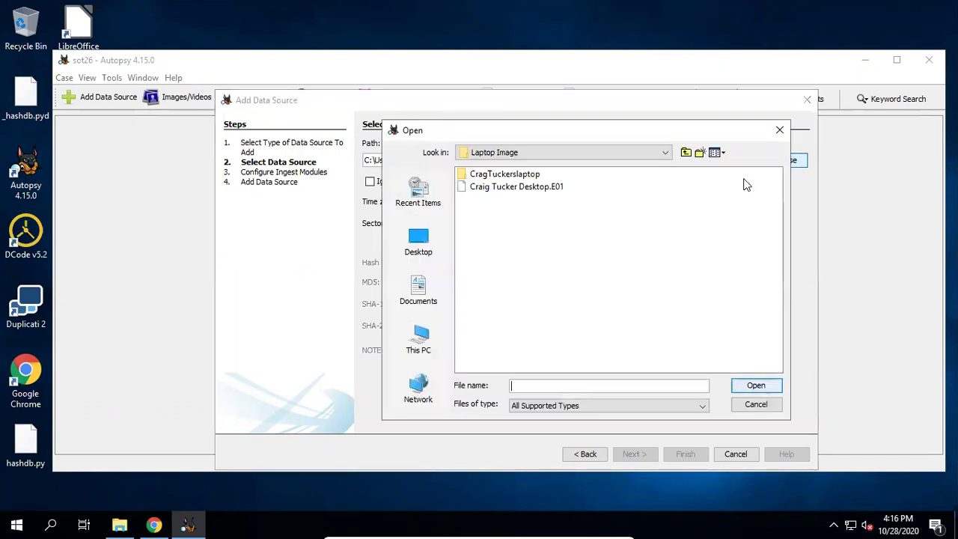
{"action": "left_click", "coordinate": [666, 153]}
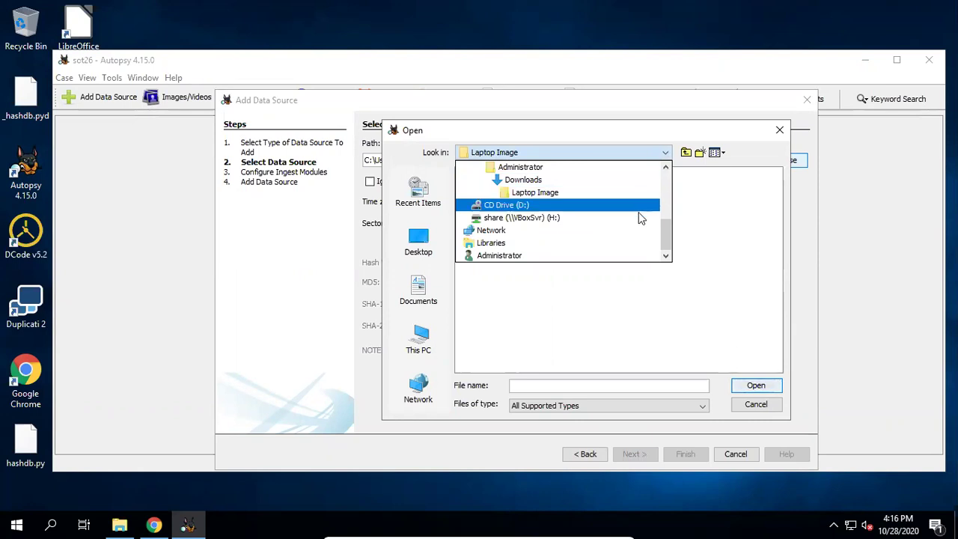
{"action": "left_click_drag", "start_coordinate": [666, 224], "coordinate": [667, 212]}
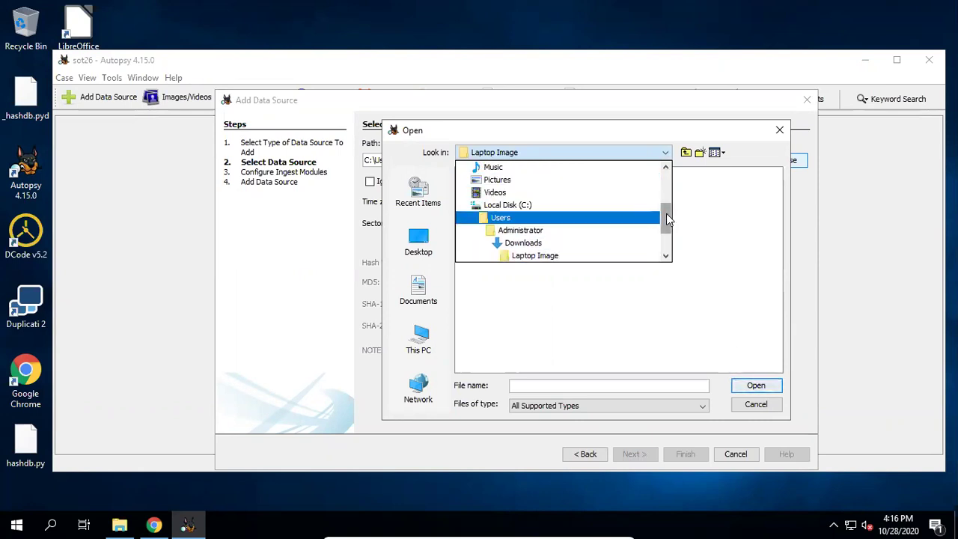
{"action": "left_click_drag", "start_coordinate": [665, 217], "coordinate": [668, 194]}
{"action": "left_click", "coordinate": [498, 206]}
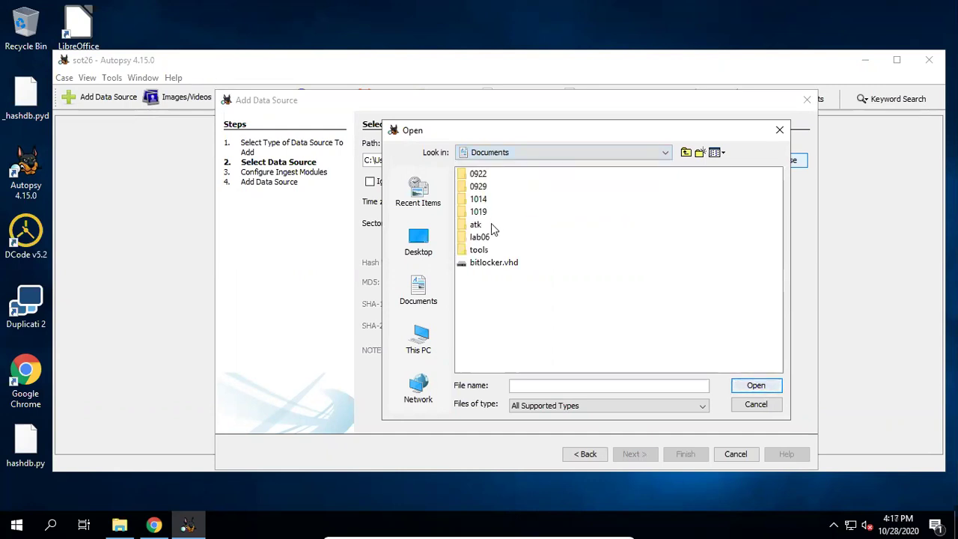
{"action": "double_click", "coordinate": [482, 239]}
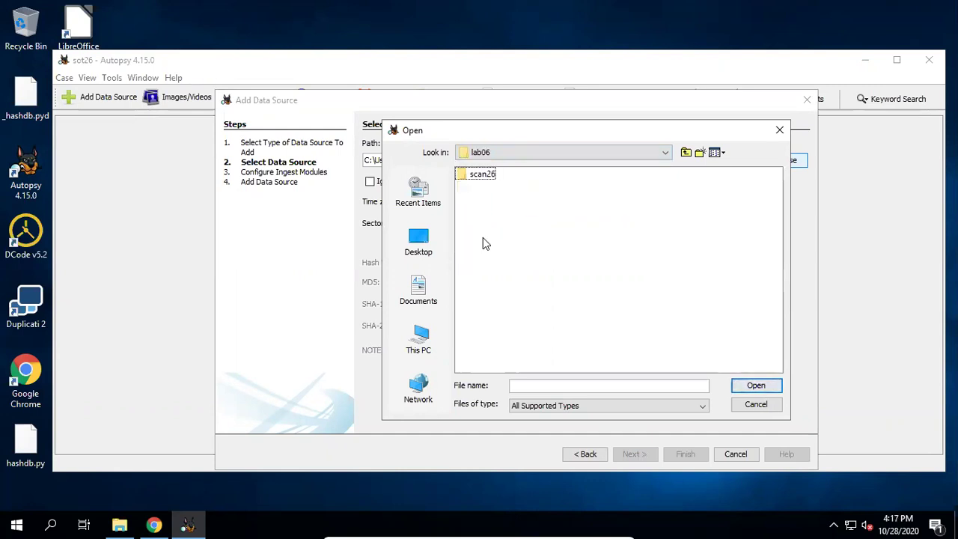
{"action": "double_click", "coordinate": [477, 176]}
{"action": "double_click", "coordinate": [477, 180]}
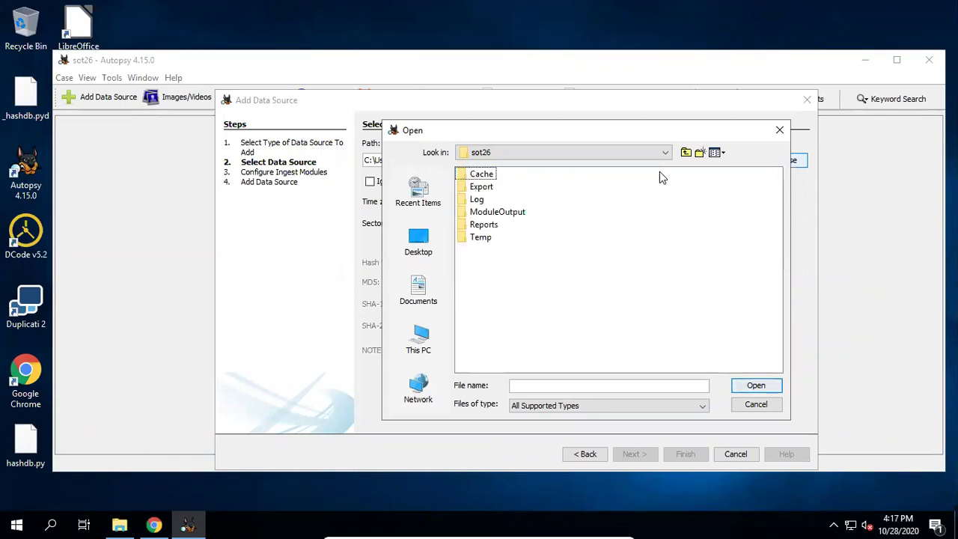
{"action": "left_click", "coordinate": [685, 153]}
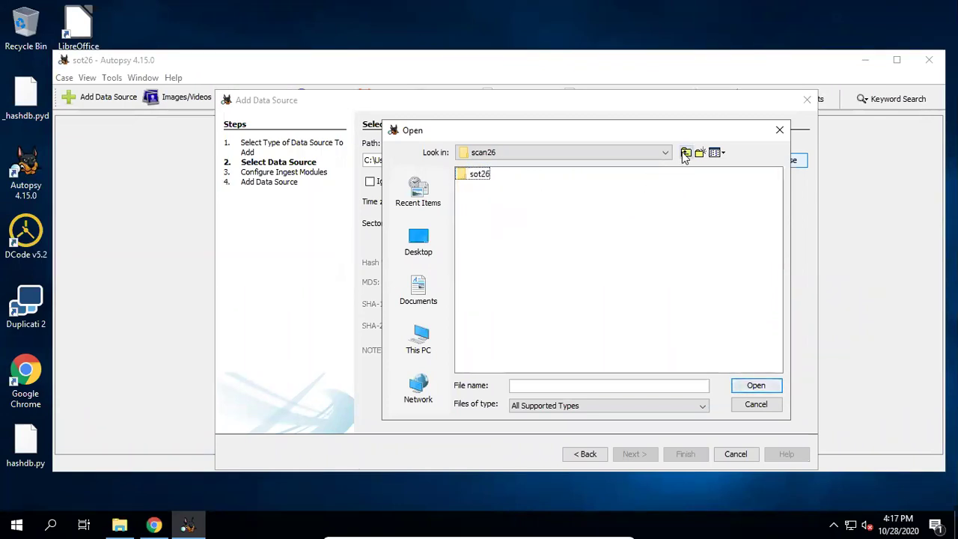
Set the file filter to All Files and choose the scan26 image as the data source
{"action": "left_click", "coordinate": [701, 405]}
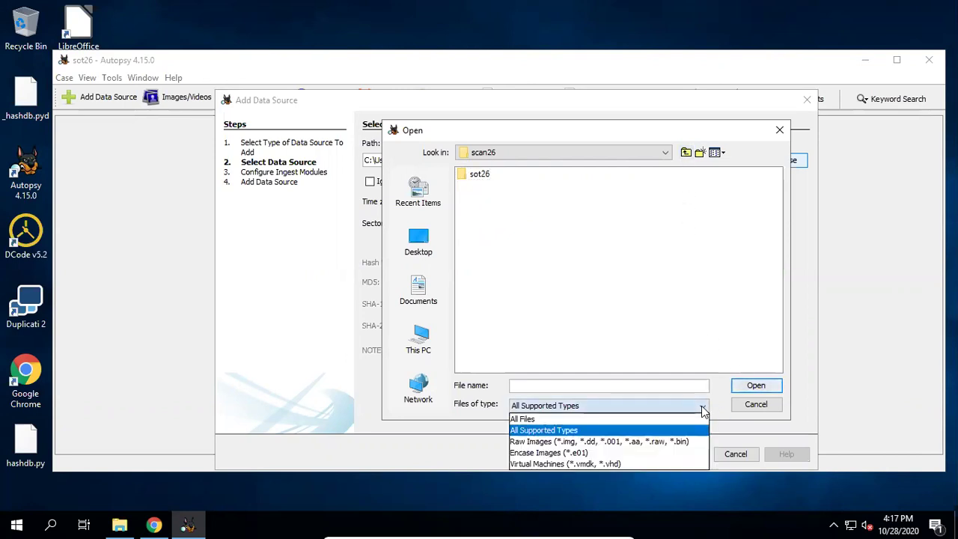
{"action": "left_click", "coordinate": [653, 421]}
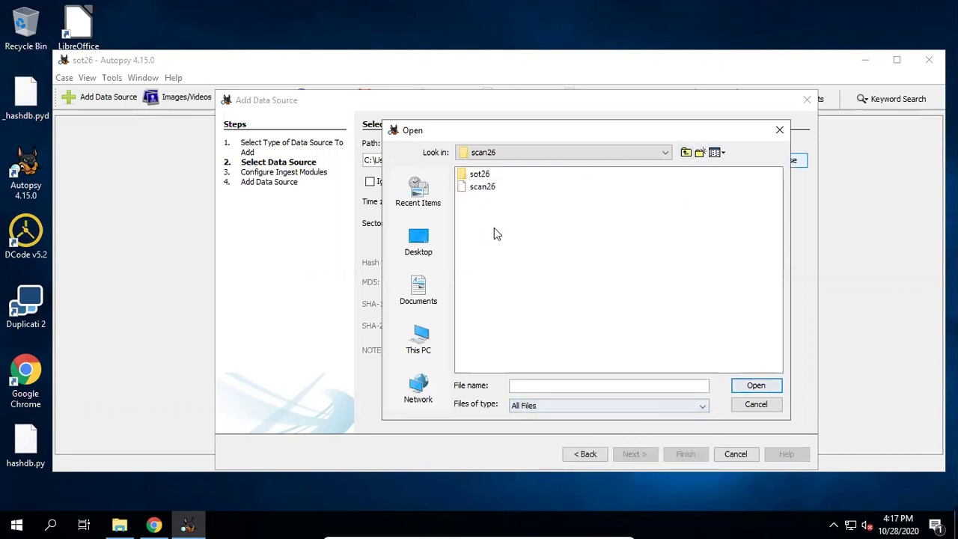
{"action": "left_click", "coordinate": [479, 188]}
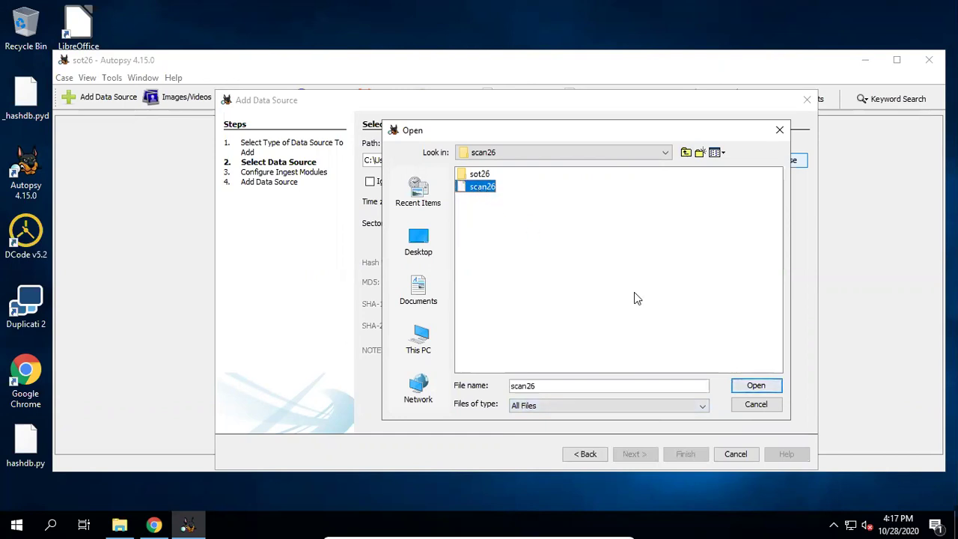
{"action": "left_click", "coordinate": [735, 390]}
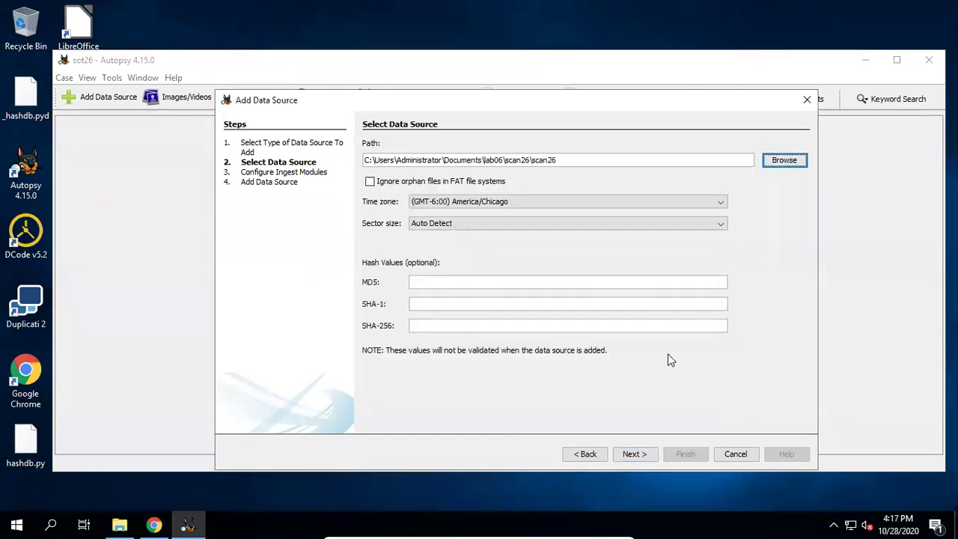
Switch to Chrome and copy the published MD5 value of scan26 from the honeynet Scan 26 challenge page
{"action": "left_click", "coordinate": [440, 282]}
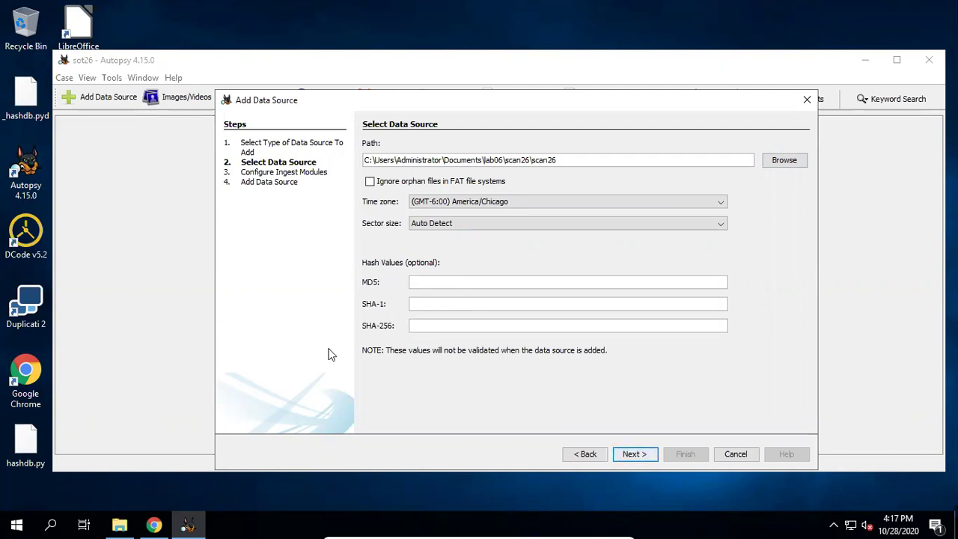
{"action": "mouse_move", "coordinate": [153, 524]}
{"action": "left_click", "coordinate": [159, 449]}
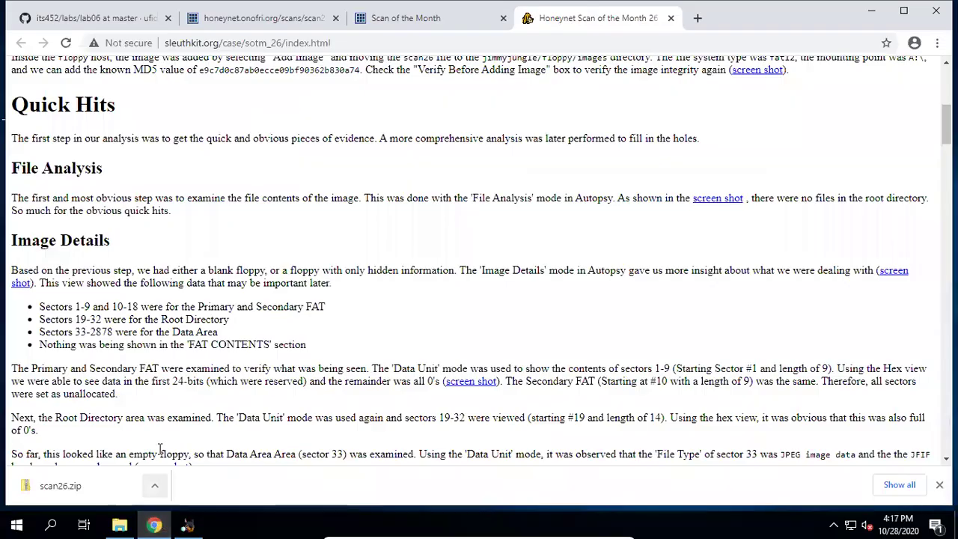
{"action": "left_click", "coordinate": [257, 21]}
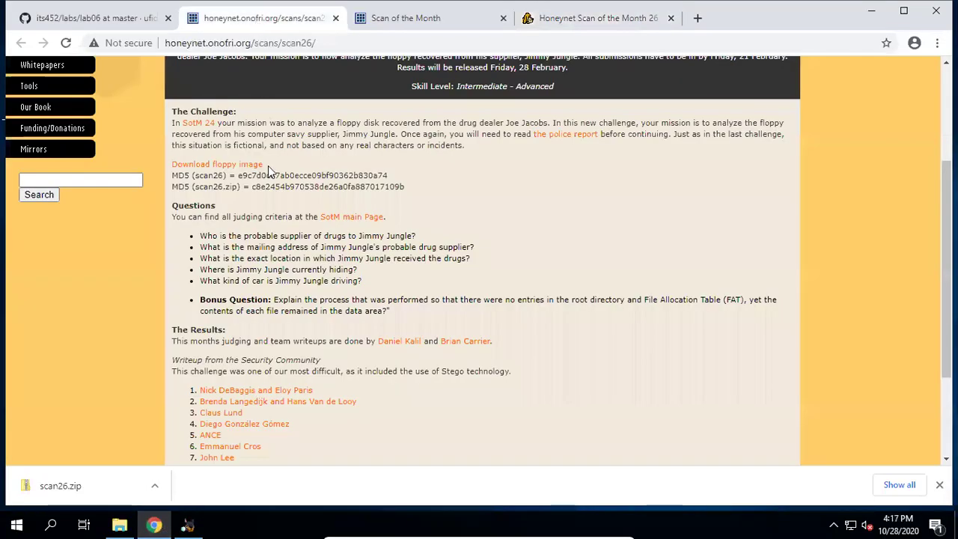
{"action": "double_click", "coordinate": [304, 174]}
{"action": "right_click", "coordinate": [305, 177]}
{"action": "left_click", "coordinate": [318, 185]}
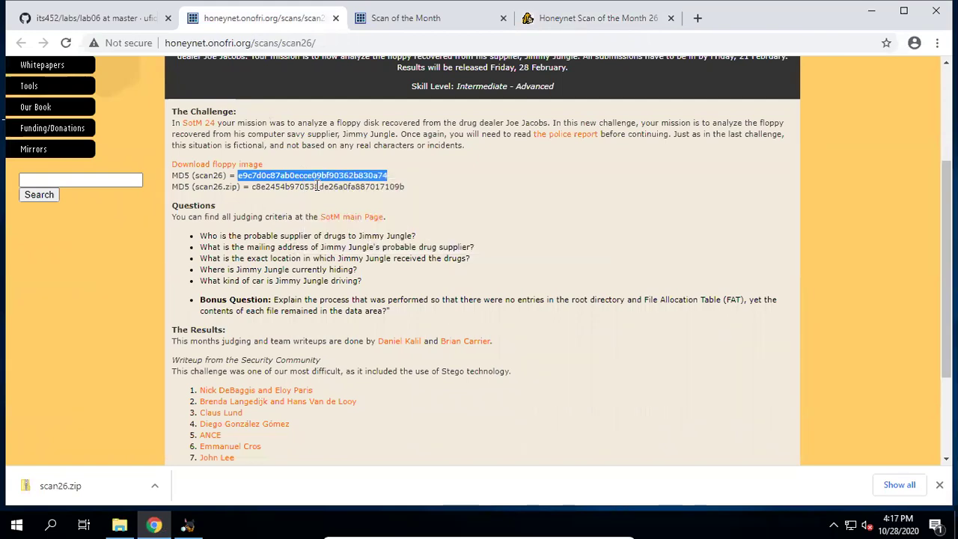
Return to Autopsy, enter e9c7d0c87ab0ecce09bf90362b830a74 as the image's MD5 hash and proceed to the ingest module configuration
{"action": "left_click", "coordinate": [196, 524]}
{"action": "left_click", "coordinate": [465, 283]}
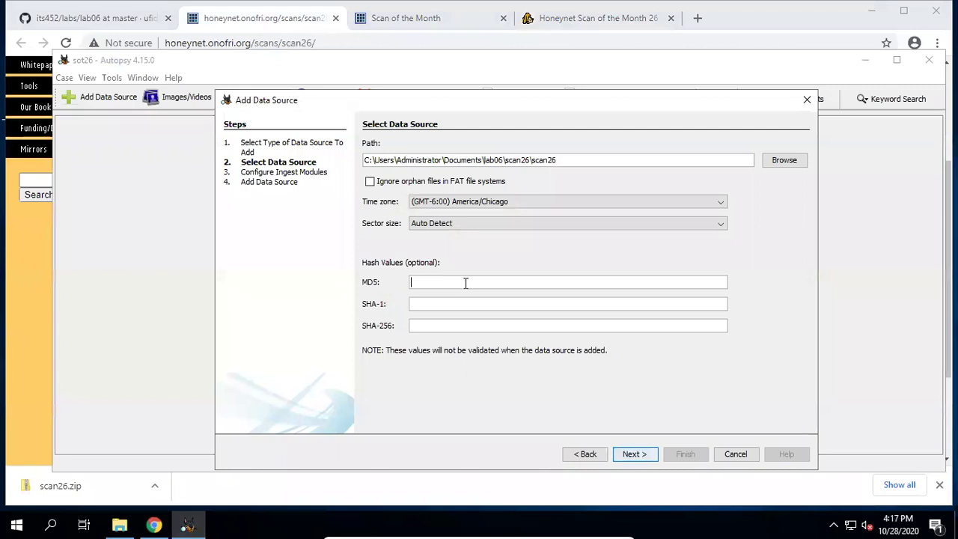
{"action": "key", "text": "ctrl+v"}
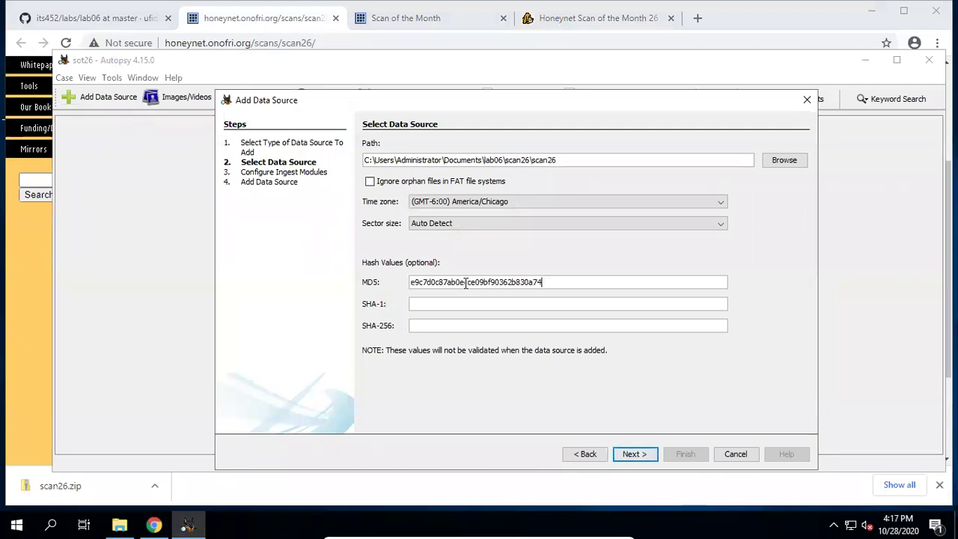
{"action": "left_click", "coordinate": [633, 454]}
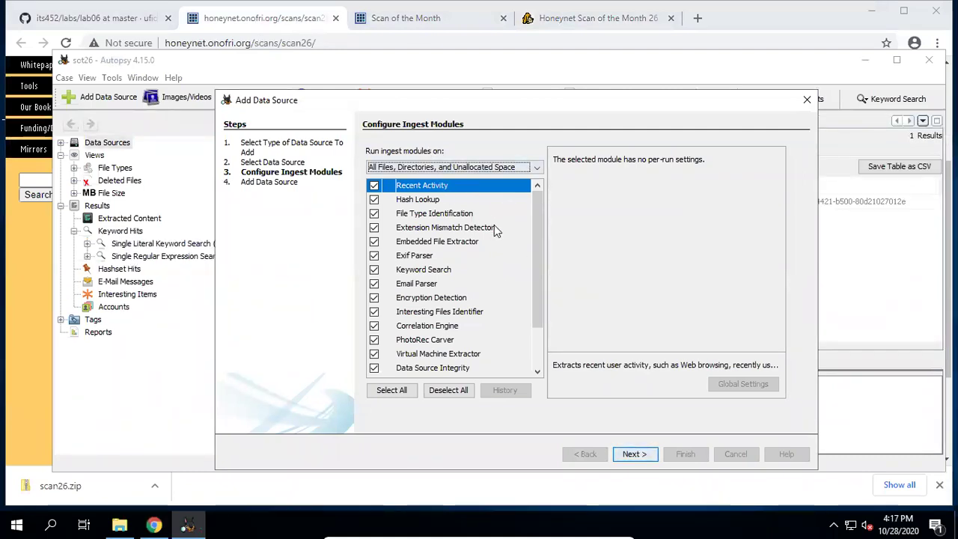
Deselect all ingest modules, including GPX Parser and Drone Analyzer
{"action": "left_click_drag", "start_coordinate": [537, 211], "coordinate": [545, 284]}
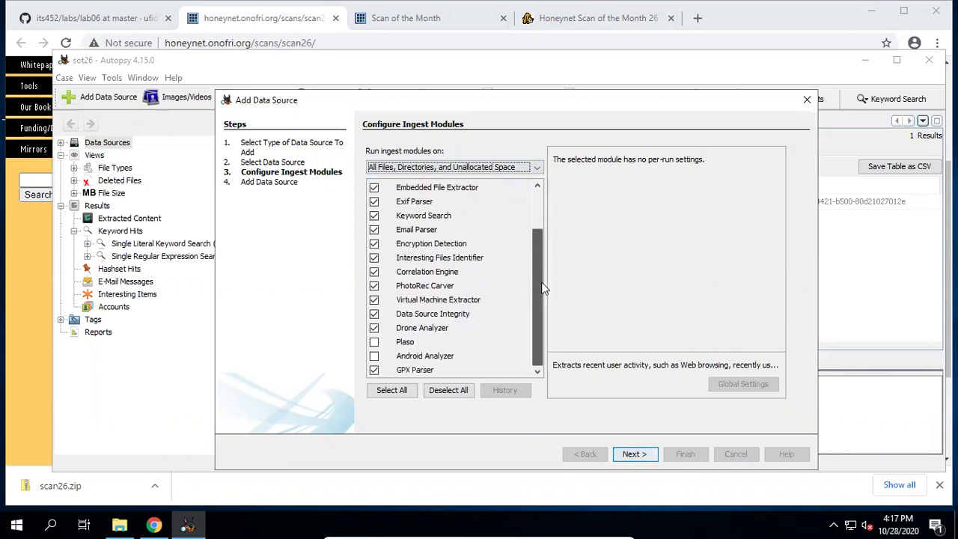
{"action": "left_click", "coordinate": [374, 369]}
{"action": "left_click", "coordinate": [374, 328]}
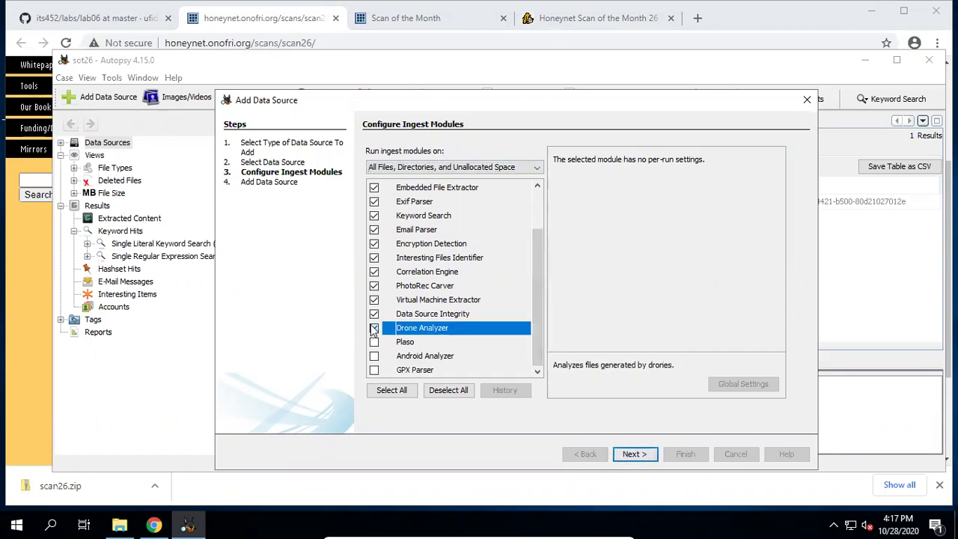
{"action": "left_click", "coordinate": [440, 394]}
{"action": "left_click_drag", "start_coordinate": [534, 252], "coordinate": [538, 181]}
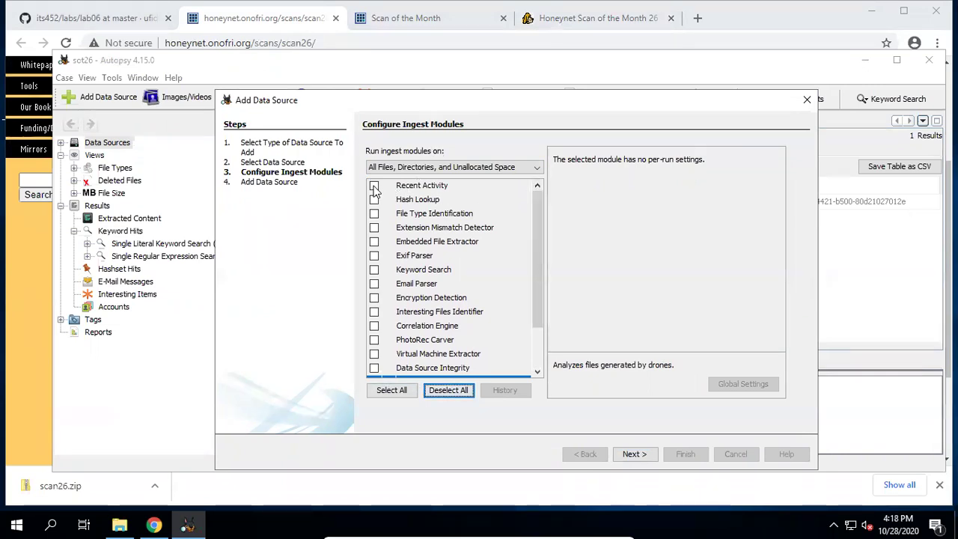
Enable Recent Activity, Hash Lookup, File Type Identification, Encryption Detection and PhotoRec Carver, and finish adding the data source
{"action": "left_click", "coordinate": [374, 186]}
{"action": "left_click", "coordinate": [374, 200]}
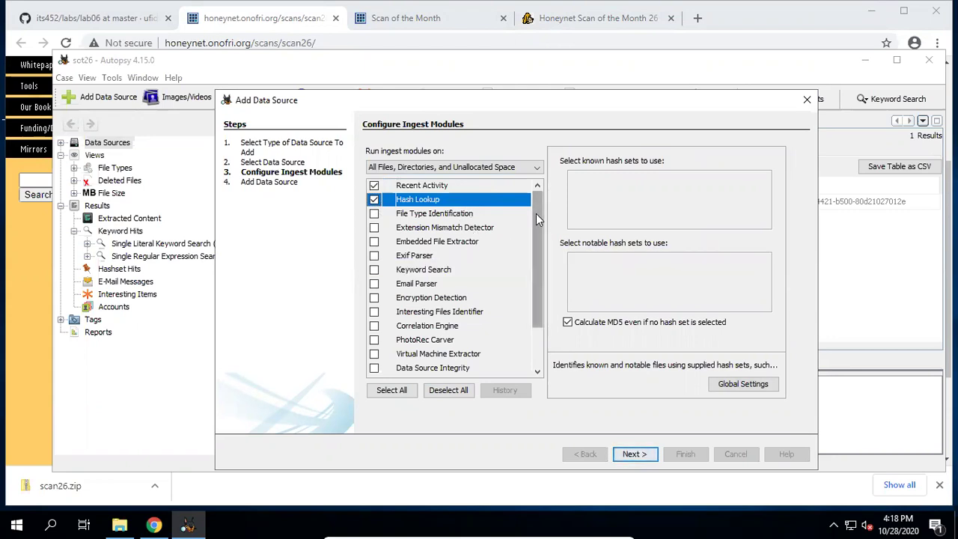
{"action": "left_click", "coordinate": [374, 214]}
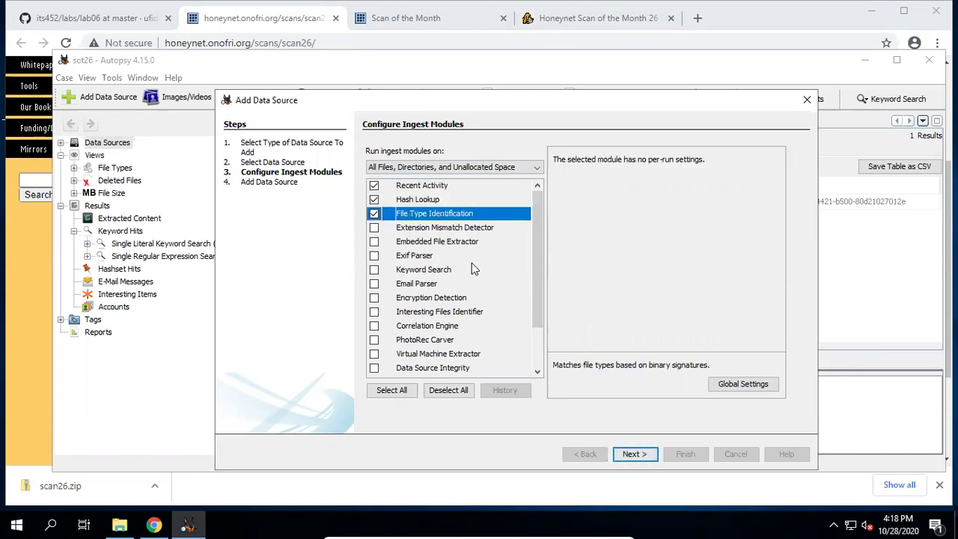
{"action": "left_click", "coordinate": [375, 298]}
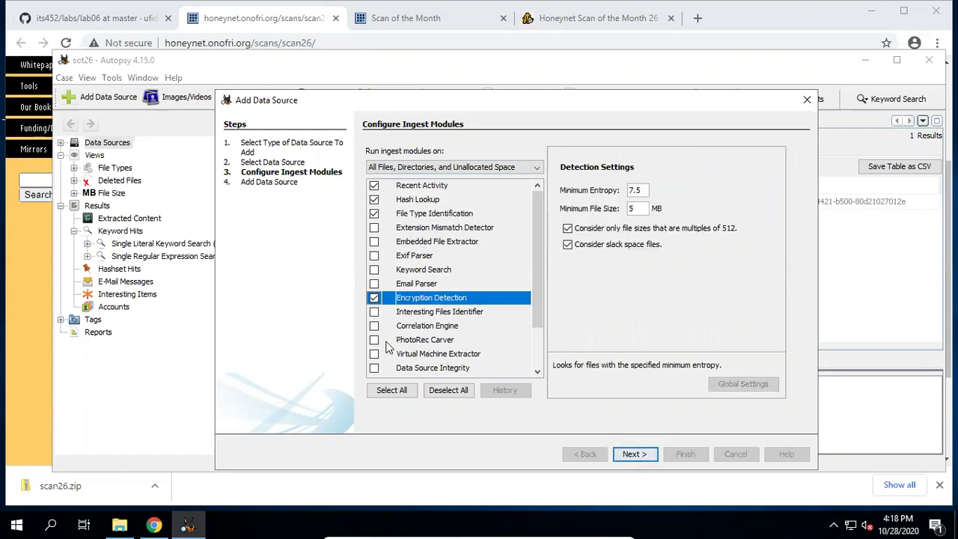
{"action": "left_click", "coordinate": [374, 341]}
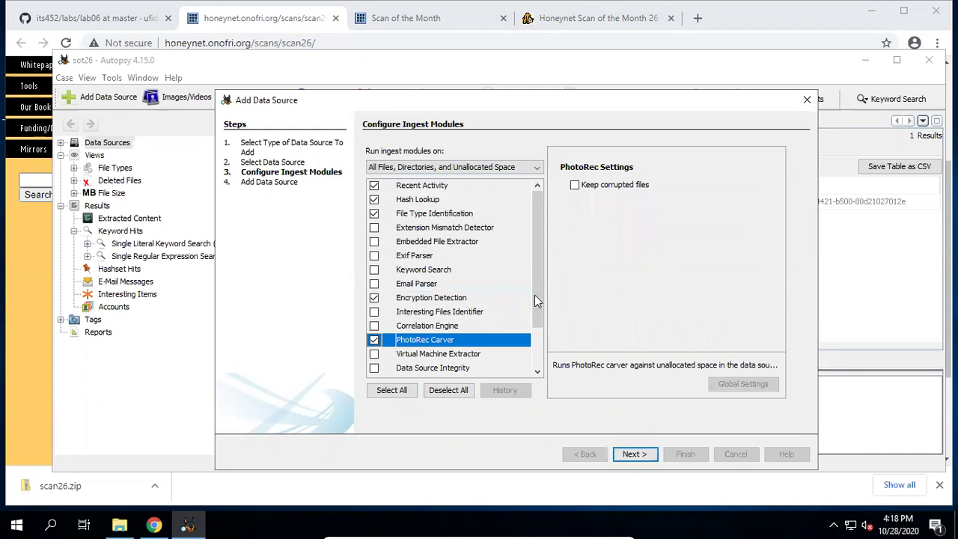
{"action": "left_click_drag", "start_coordinate": [533, 283], "coordinate": [532, 327]}
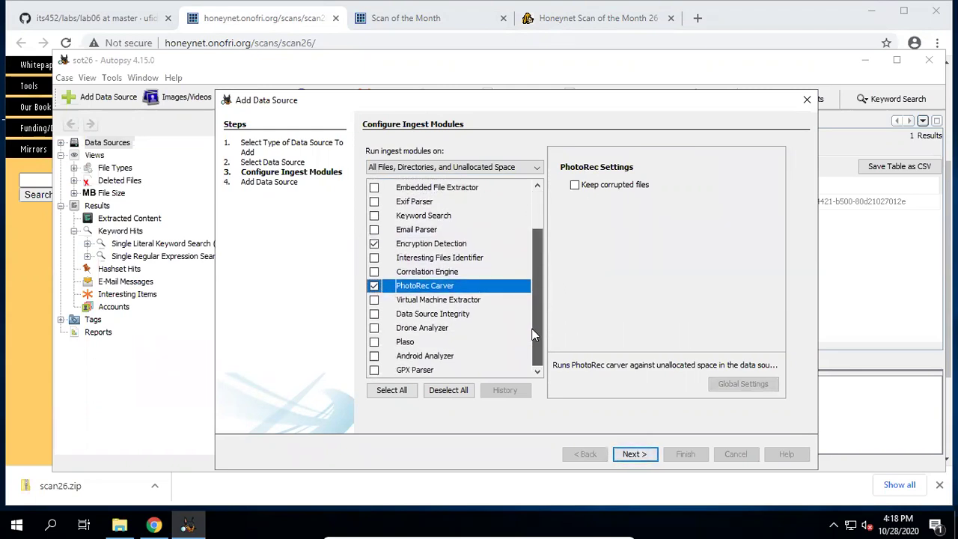
{"action": "left_click_drag", "start_coordinate": [533, 316], "coordinate": [533, 298]}
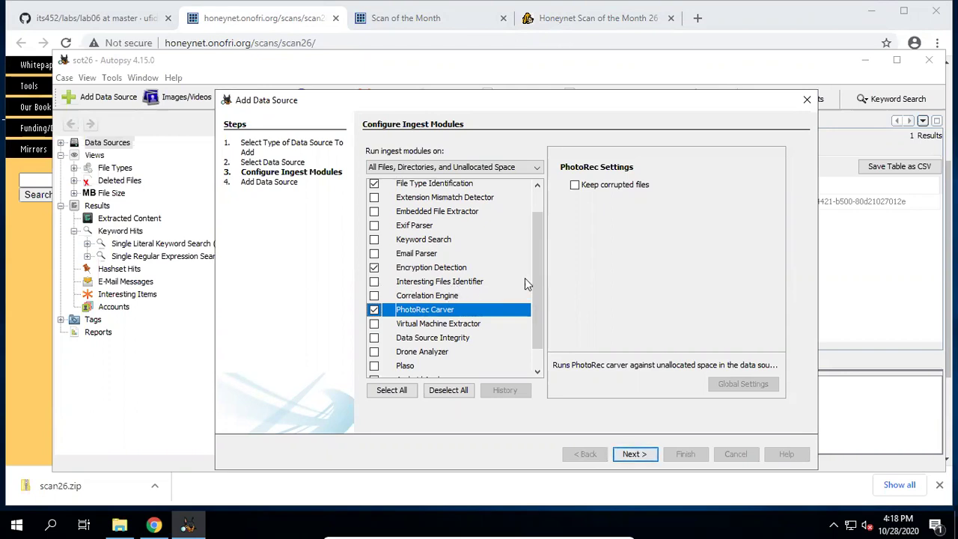
{"action": "left_click_drag", "start_coordinate": [537, 259], "coordinate": [542, 222]}
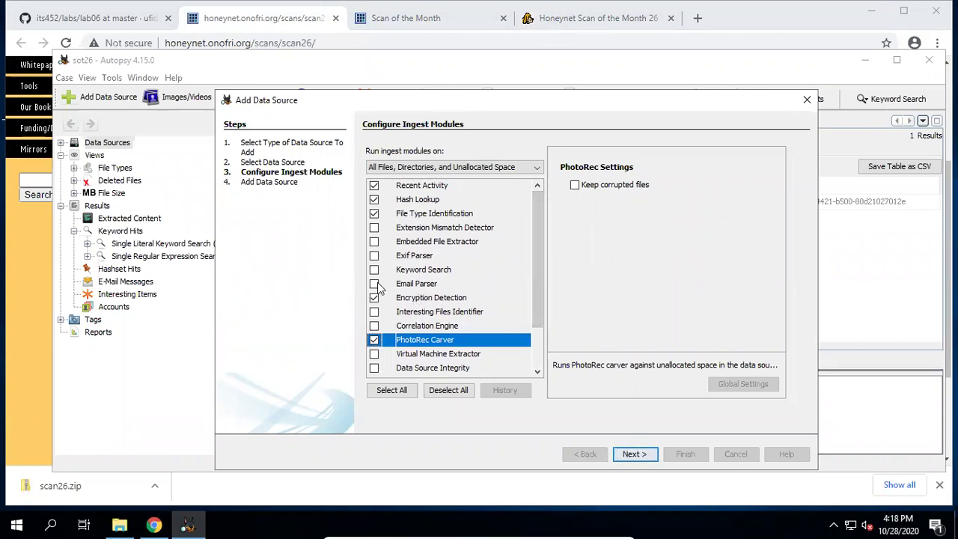
{"action": "left_click", "coordinate": [630, 454]}
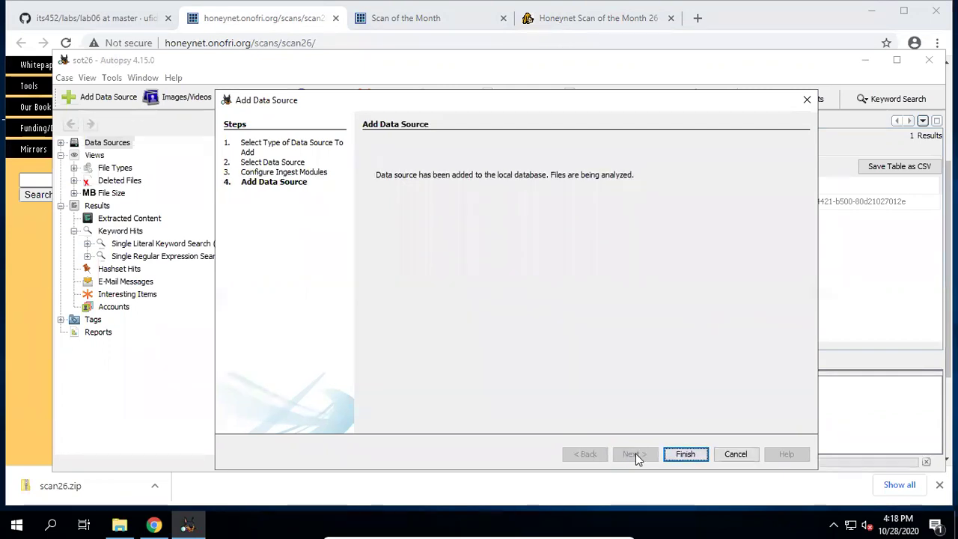
{"action": "left_click", "coordinate": [680, 455]}
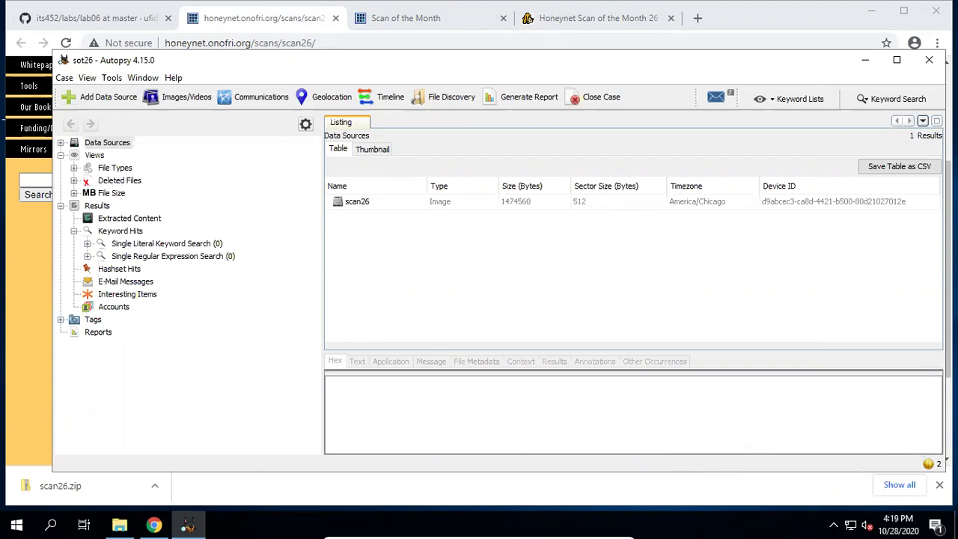
Select the scan26 image, enlarge the content viewer and examine its hex content and file metadata
{"action": "left_click", "coordinate": [927, 464]}
{"action": "left_click", "coordinate": [378, 204]}
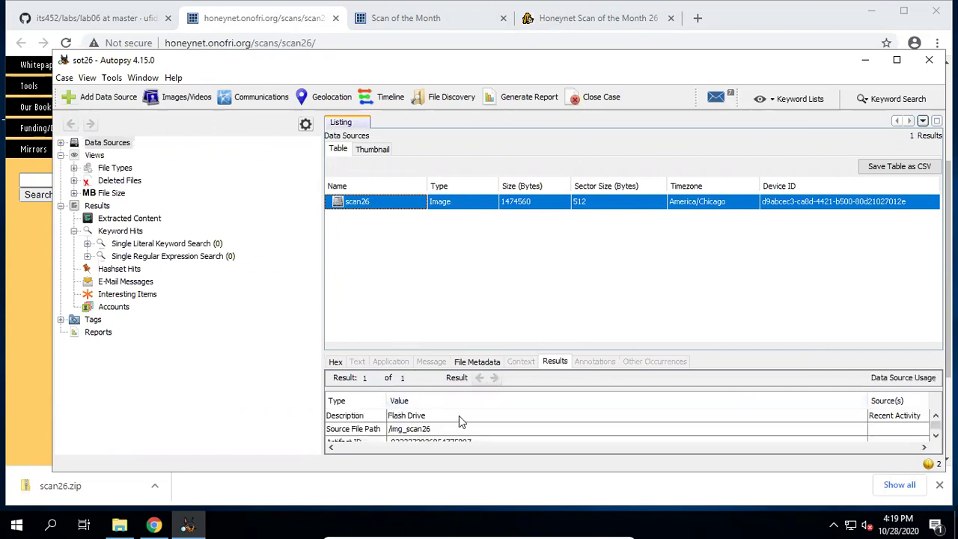
{"action": "left_click_drag", "start_coordinate": [474, 350], "coordinate": [465, 262]}
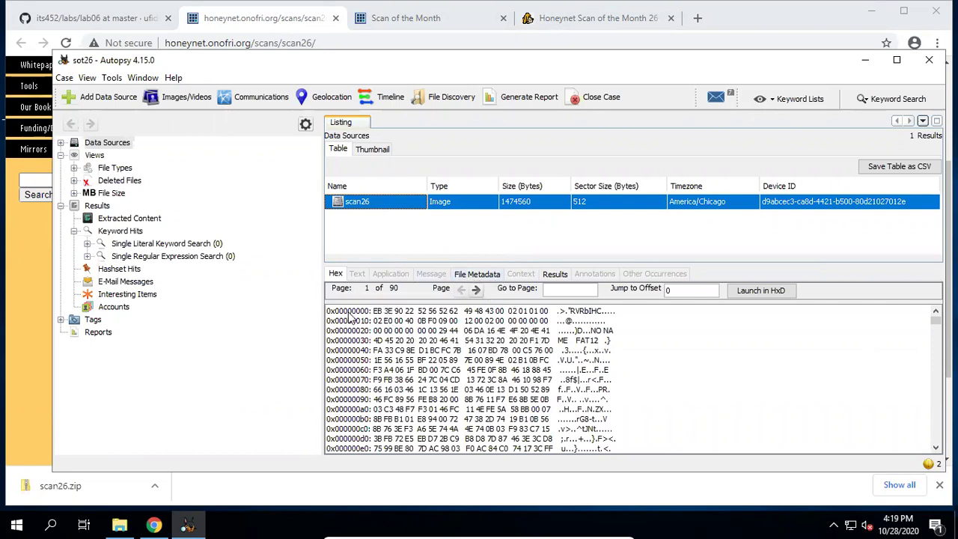
{"action": "left_click", "coordinate": [557, 289]}
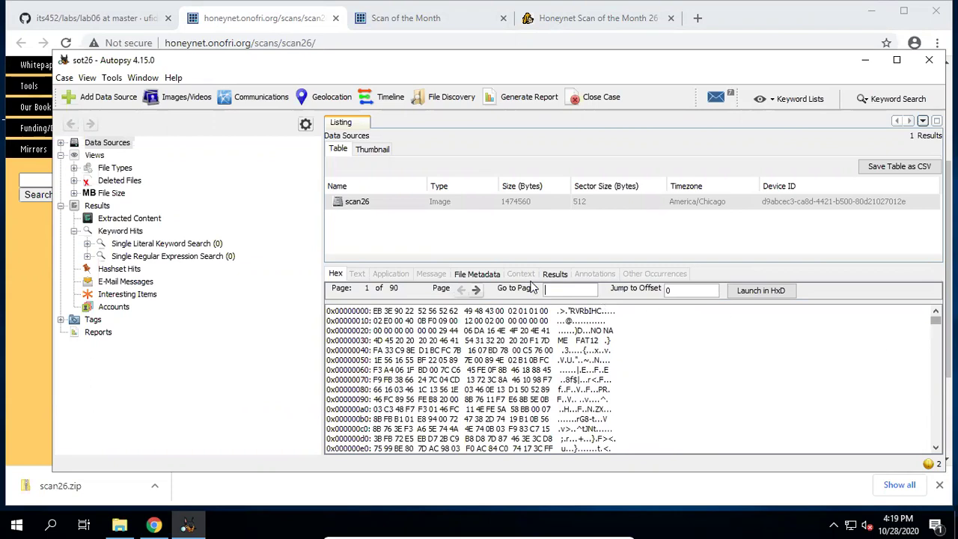
{"action": "left_click", "coordinate": [472, 275]}
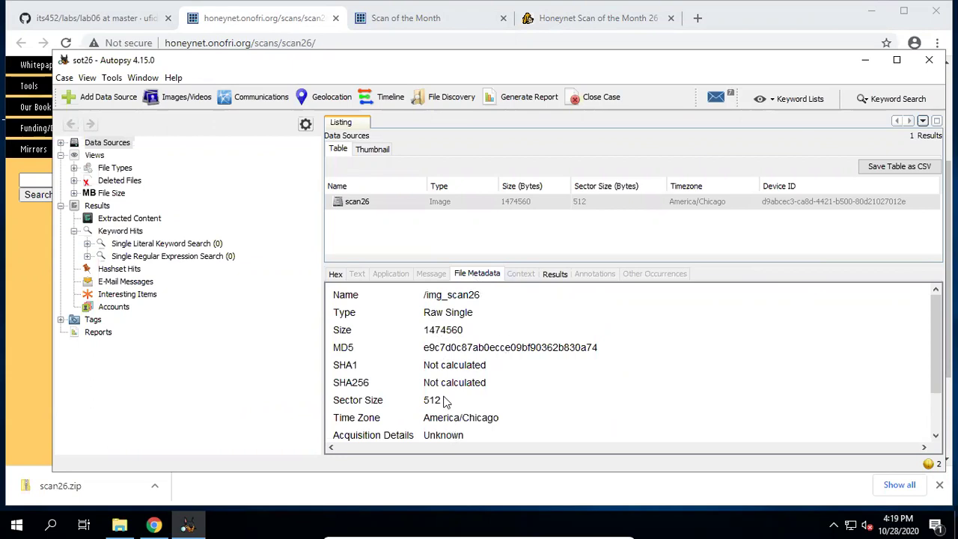
Examine the scan26 image's results, and list the contents of its $CarvedFiles, $Unalloc and $OrphanFiles folders
{"action": "left_click", "coordinate": [555, 275]}
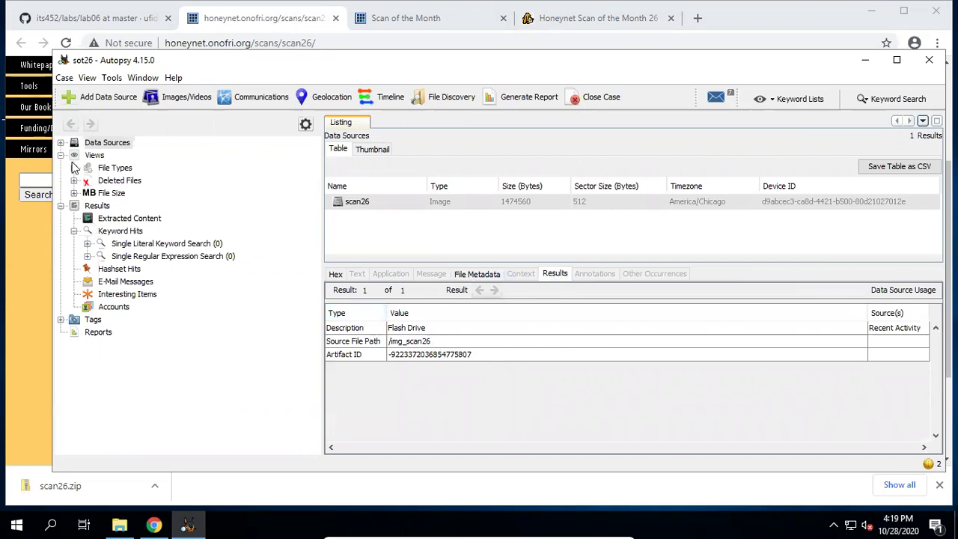
{"action": "left_click", "coordinate": [60, 143]}
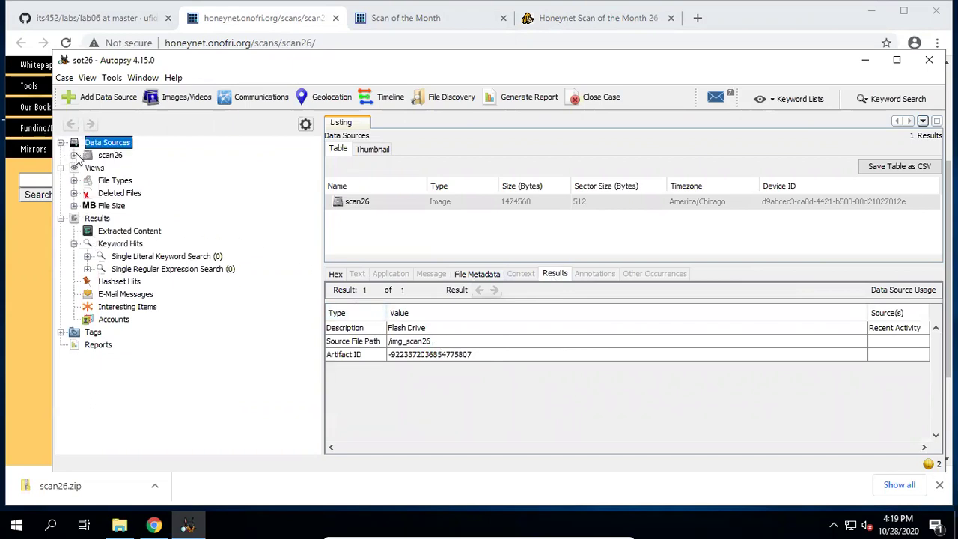
{"action": "left_click", "coordinate": [74, 155]}
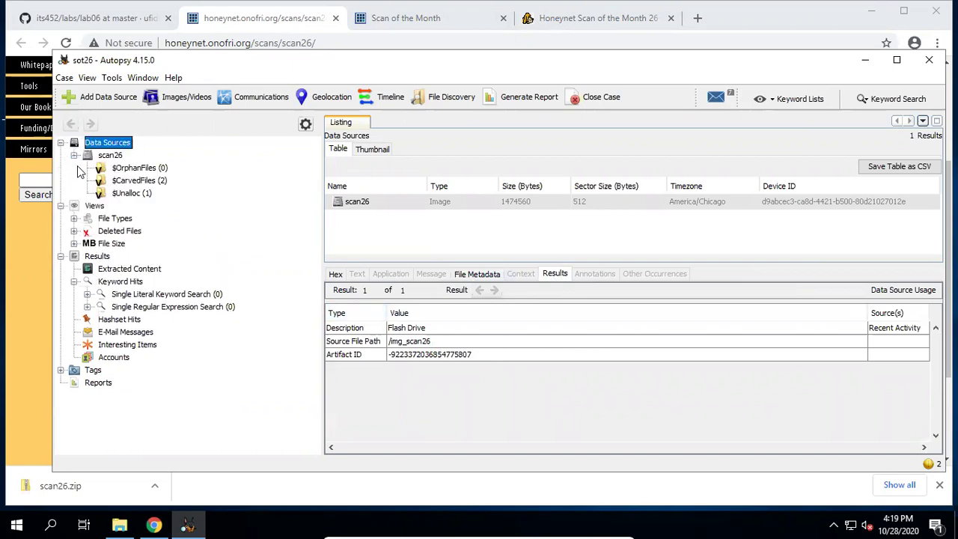
{"action": "left_click", "coordinate": [140, 182]}
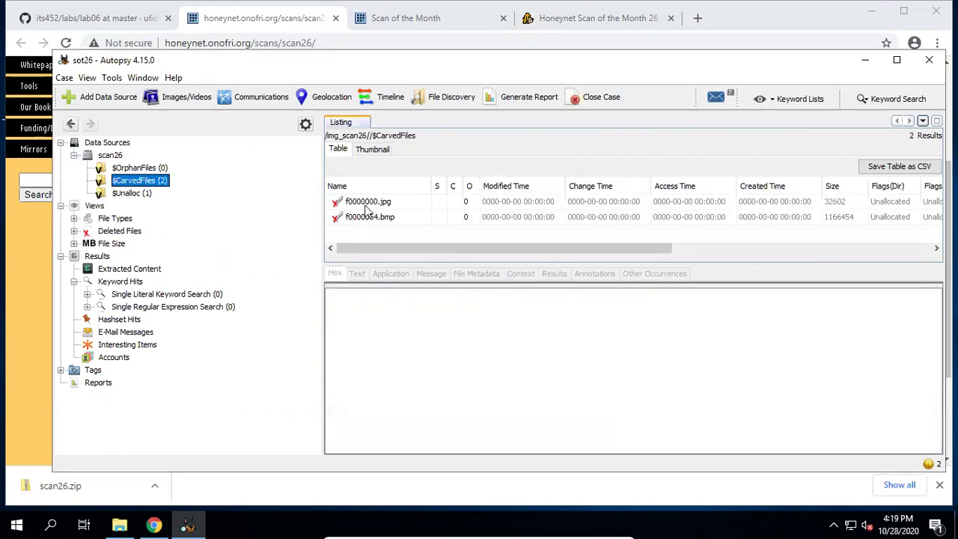
{"action": "left_click", "coordinate": [131, 193]}
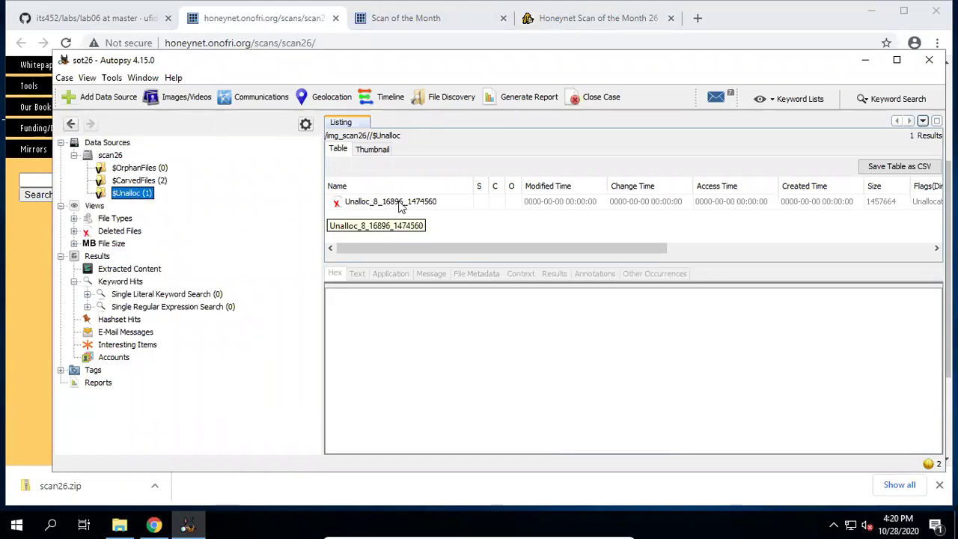
{"action": "left_click", "coordinate": [146, 169]}
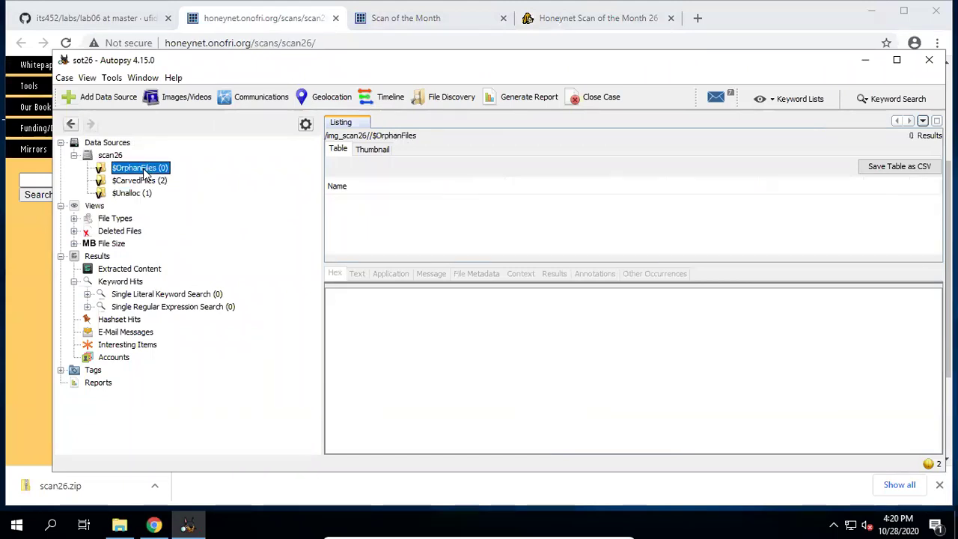
Browse the file types by extension, listing the Images category and expanding the Documents and Executable categories
{"action": "left_click", "coordinate": [73, 218]}
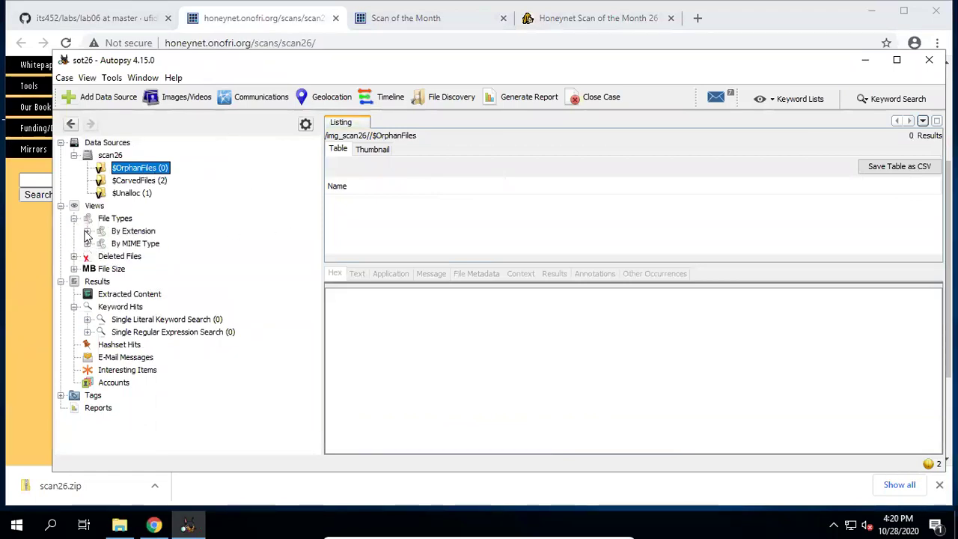
{"action": "left_click", "coordinate": [87, 232]}
{"action": "left_click", "coordinate": [148, 247]}
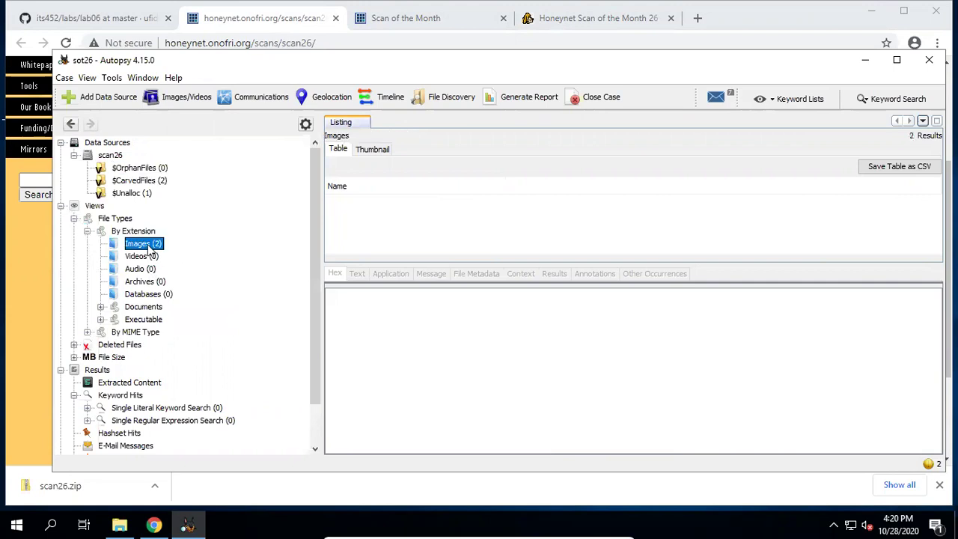
{"action": "scroll", "coordinate": [322, 288], "scroll_direction": "down", "scroll_amount": 3}
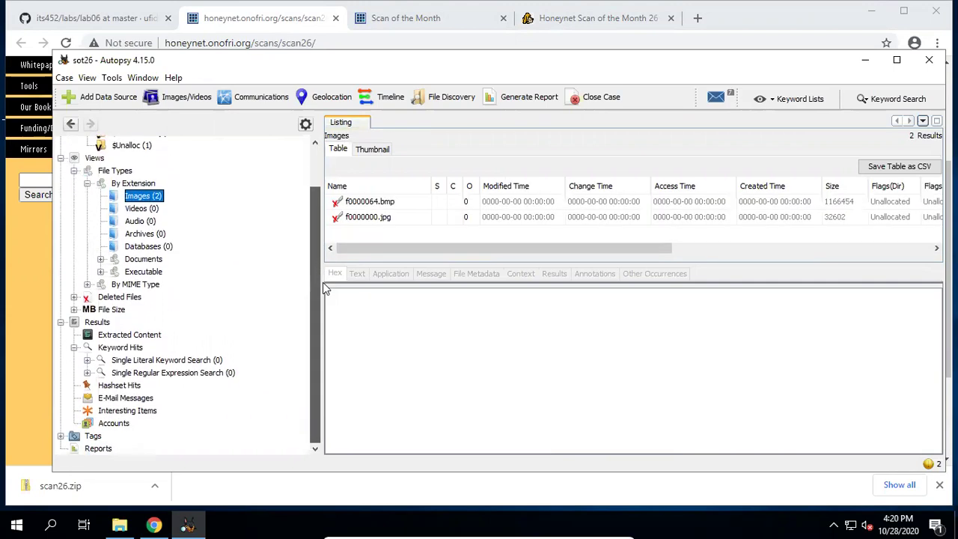
{"action": "left_click", "coordinate": [100, 260]}
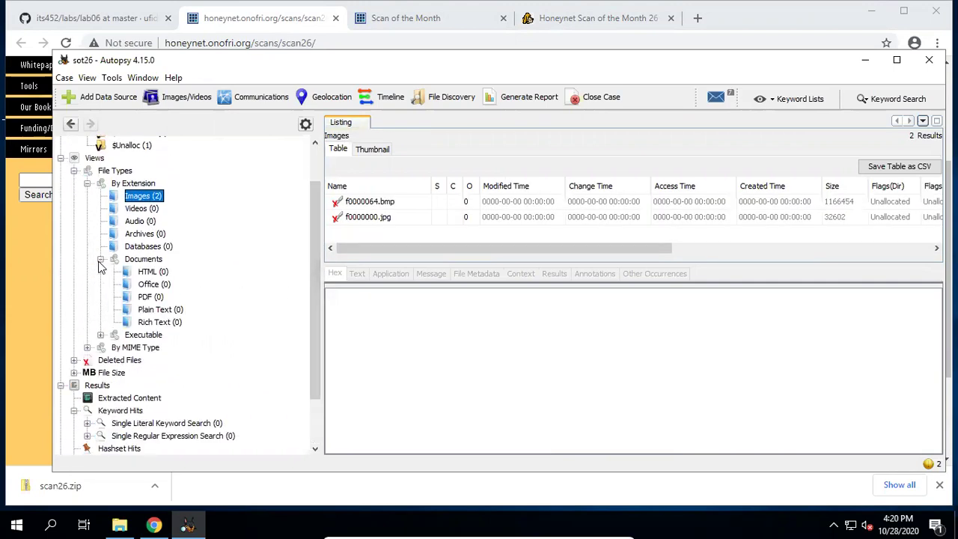
{"action": "scroll", "coordinate": [316, 303], "scroll_direction": "down", "scroll_amount": 4}
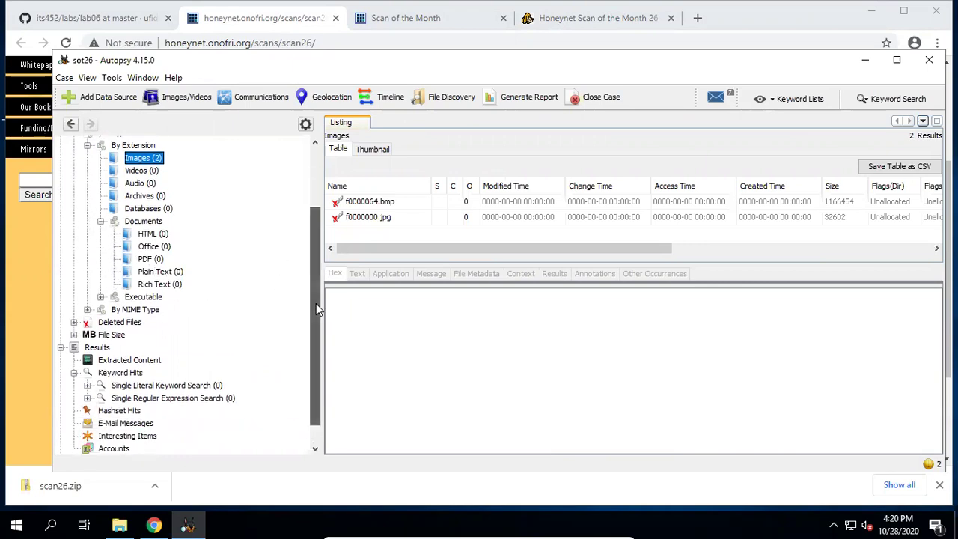
{"action": "left_click", "coordinate": [101, 272]}
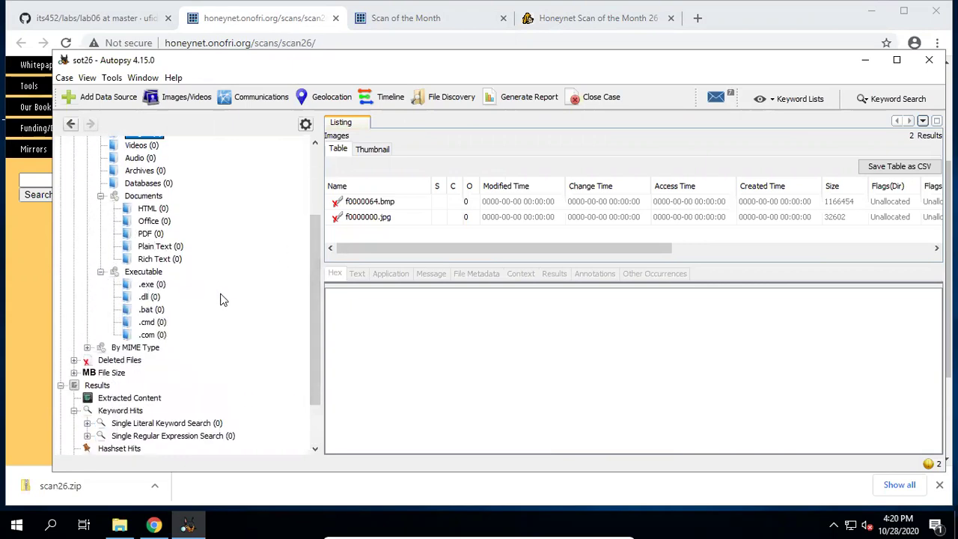
Expand the File Size and Deleted Files views and list all deleted files
{"action": "scroll", "coordinate": [312, 253], "scroll_direction": "down", "scroll_amount": 4}
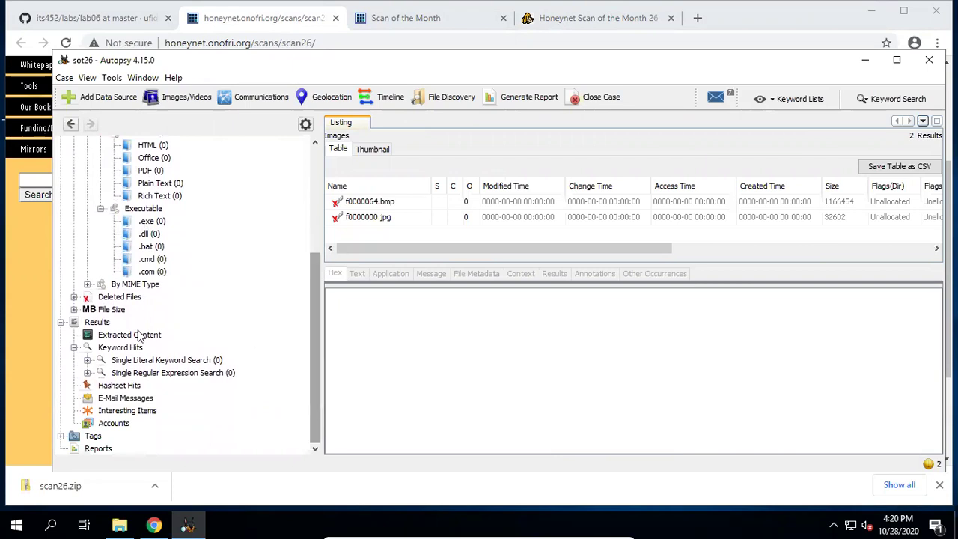
{"action": "left_click", "coordinate": [73, 309]}
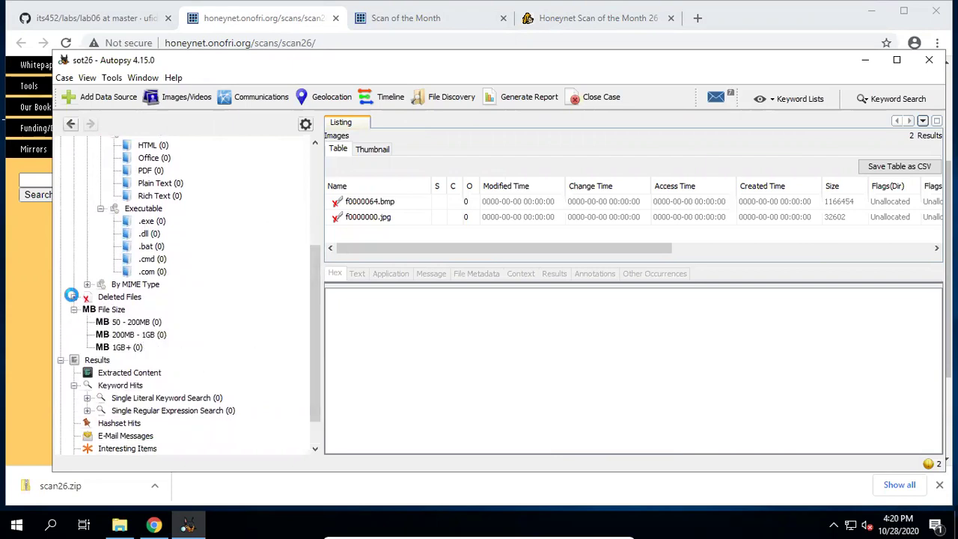
{"action": "left_click", "coordinate": [74, 297]}
{"action": "left_click", "coordinate": [120, 323]}
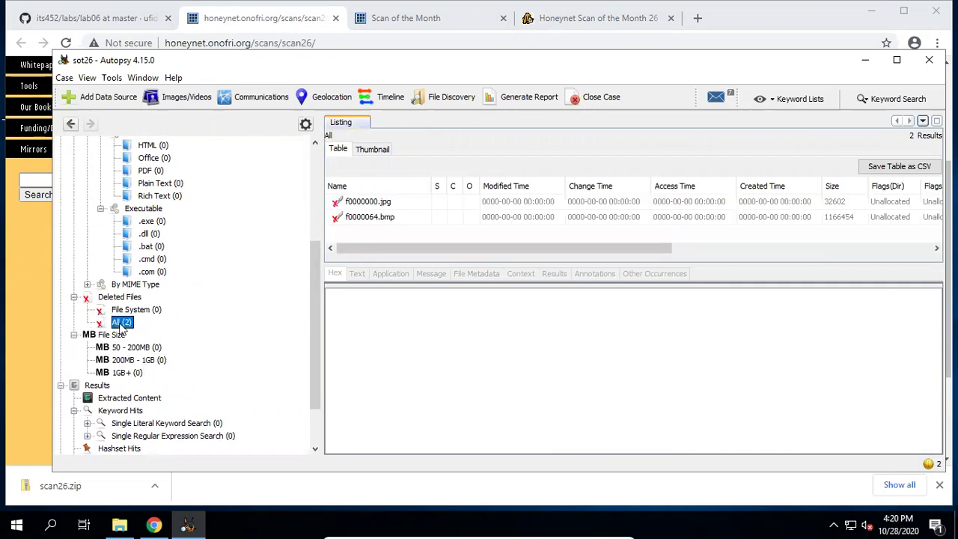
{"action": "left_click_drag", "start_coordinate": [314, 269], "coordinate": [319, 345]}
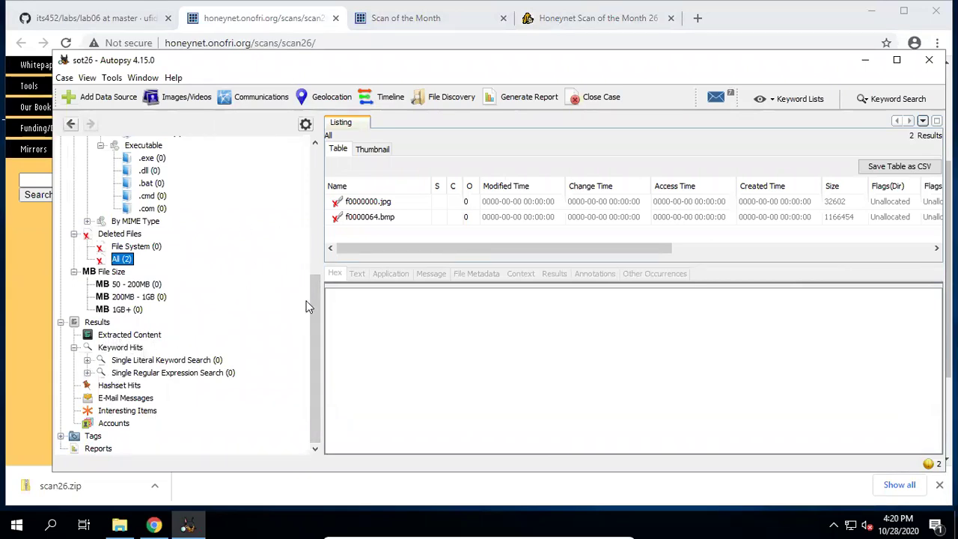
Preview the carved images f0000000.jpg and f0000064.bmp from the $CarvedFiles folder and compare the two maps
{"action": "left_click_drag", "start_coordinate": [315, 300], "coordinate": [315, 146]}
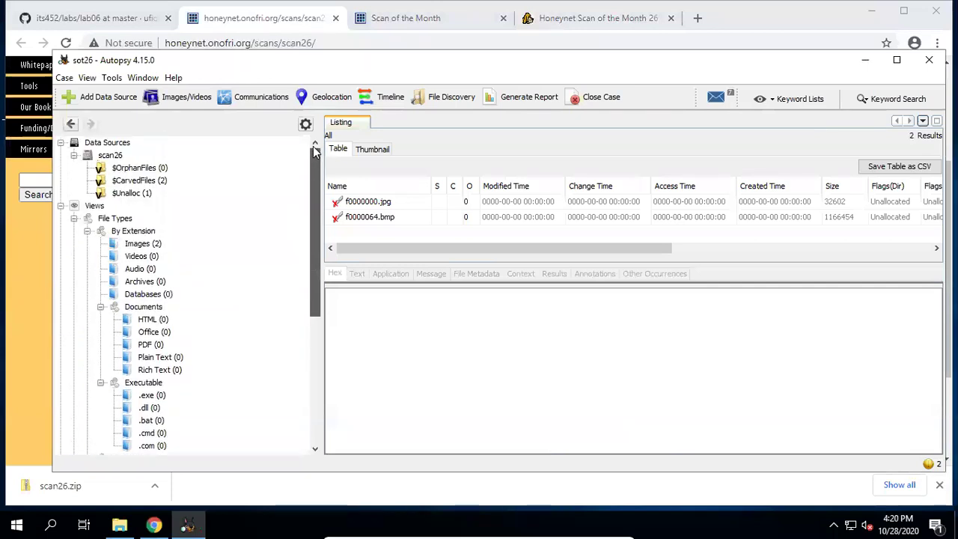
{"action": "left_click", "coordinate": [136, 183]}
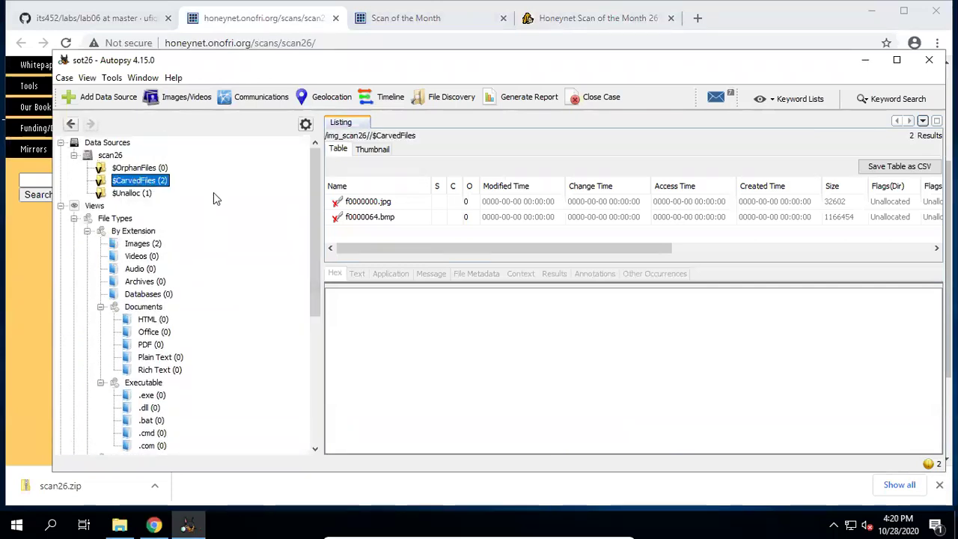
{"action": "left_click", "coordinate": [374, 201]}
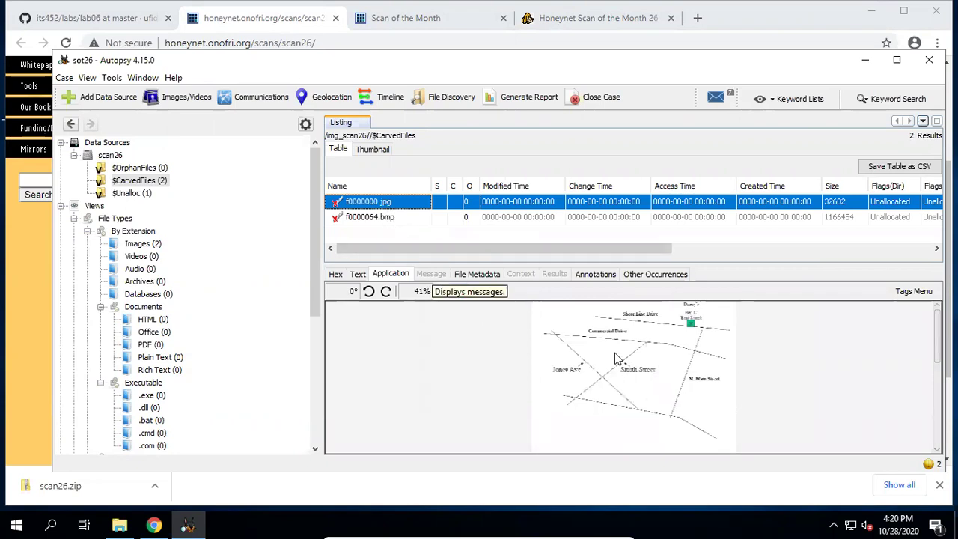
{"action": "left_click", "coordinate": [384, 217]}
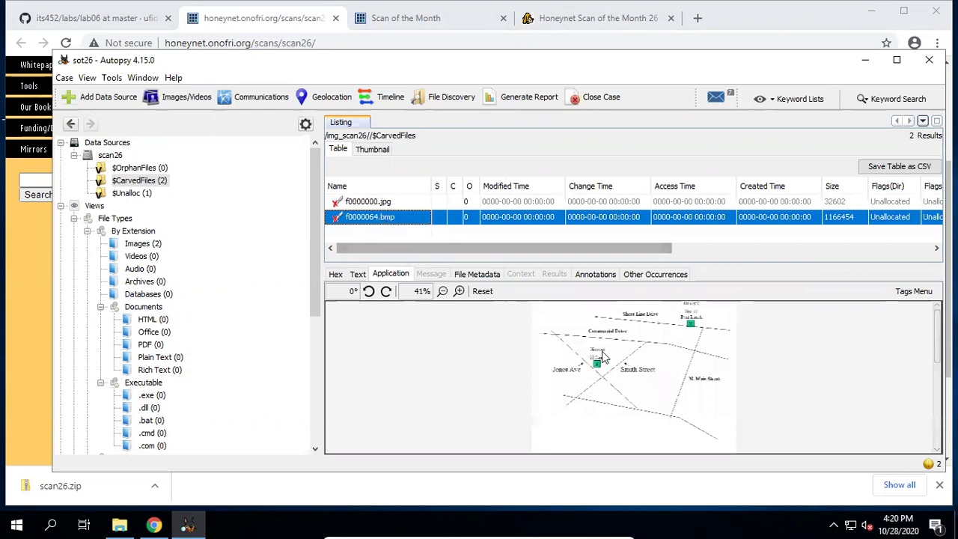
Extract both carved files, f0000000.jpg and f0000064.bmp, to the case's Export folder
{"action": "left_click", "coordinate": [378, 202], "text": "ctrl"}
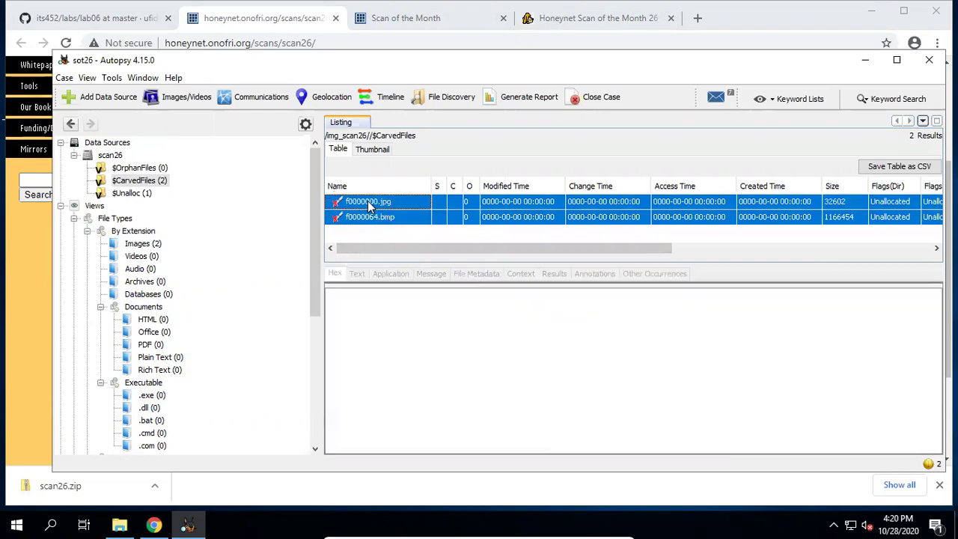
{"action": "right_click", "coordinate": [370, 208]}
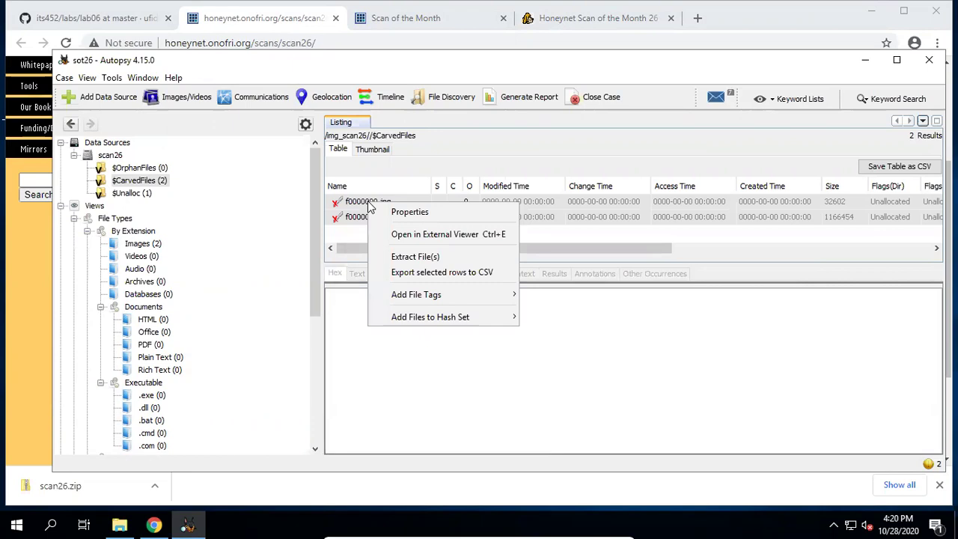
{"action": "left_click", "coordinate": [416, 256]}
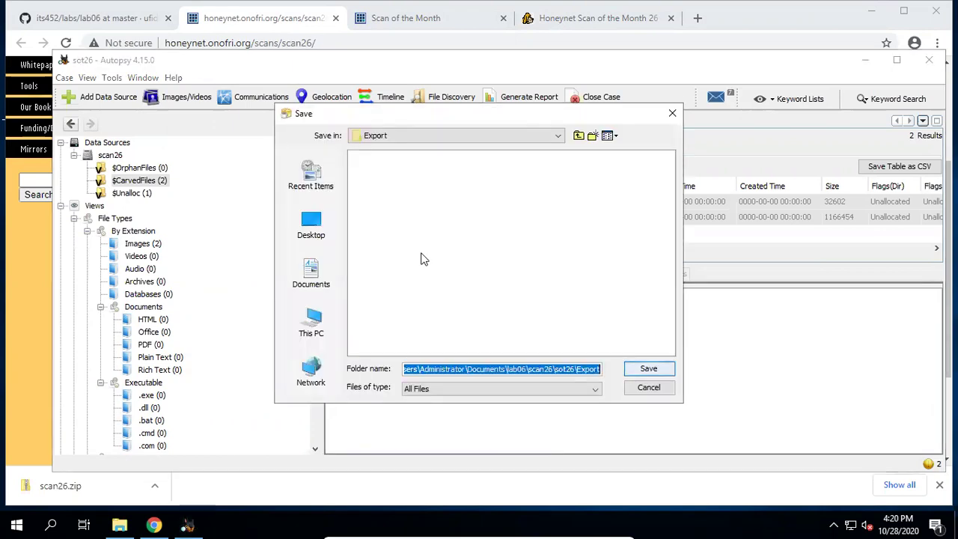
{"action": "left_click", "coordinate": [647, 367]}
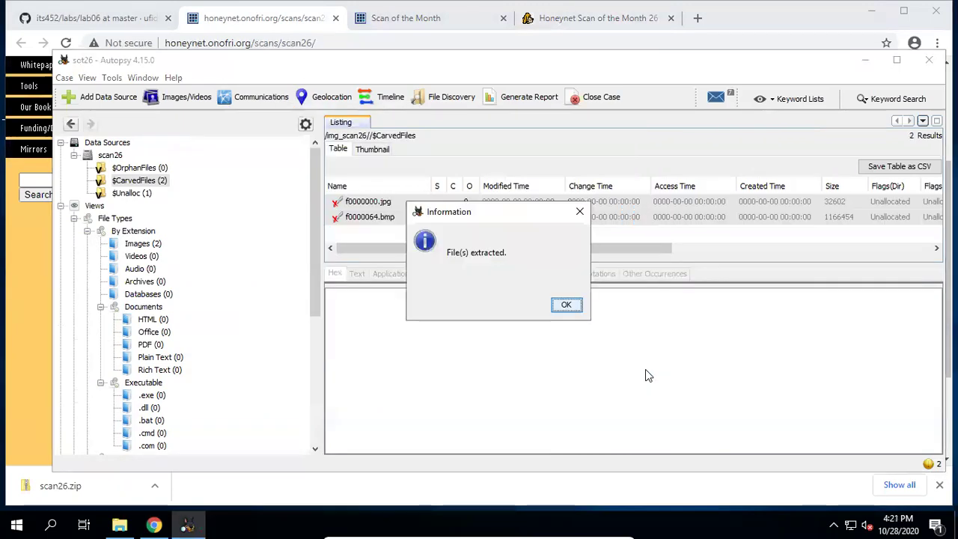
{"action": "left_click", "coordinate": [565, 306]}
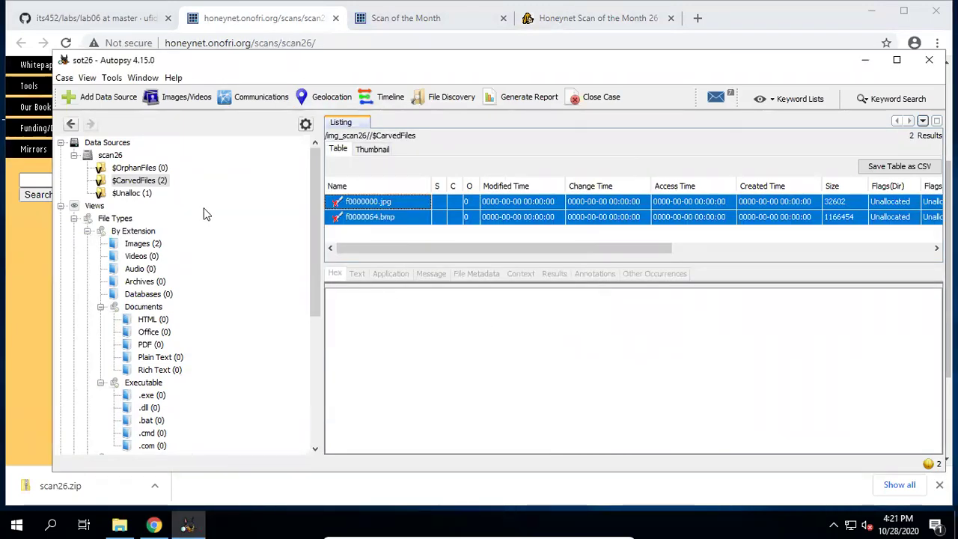
Inspect the hex content of Unalloc_8_16896_1474560 in $Unalloc and extract the file to the case's Export folder
{"action": "left_click", "coordinate": [128, 193]}
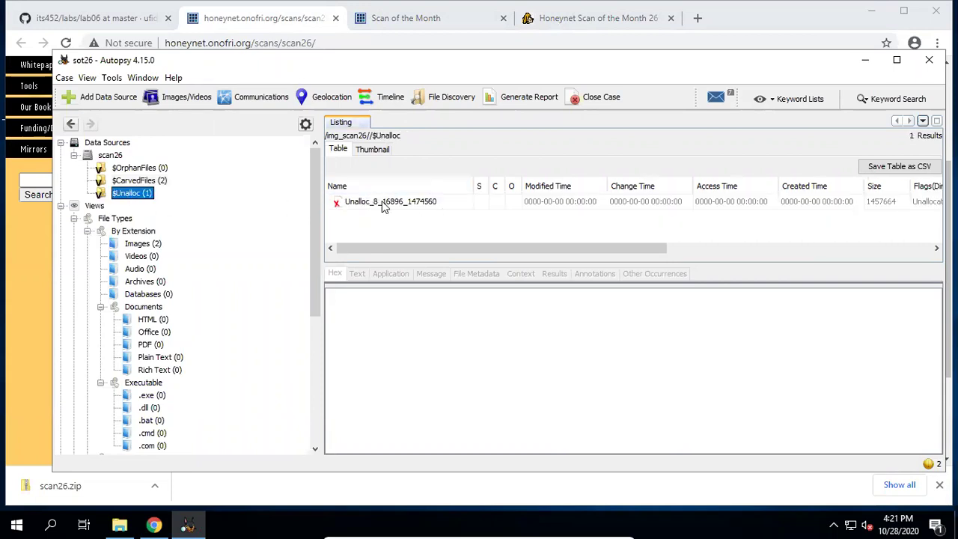
{"action": "left_click", "coordinate": [383, 202]}
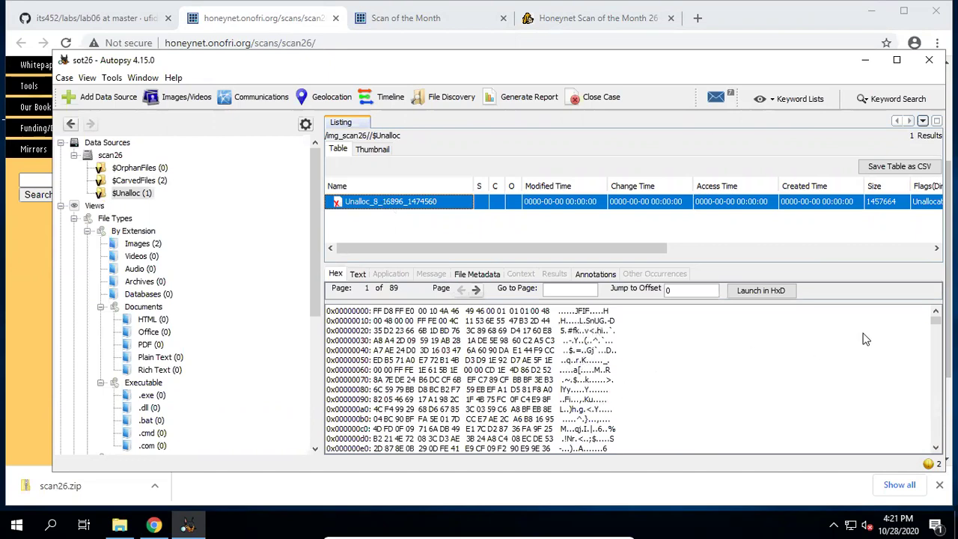
{"action": "mouse_move", "coordinate": [935, 320]}
{"action": "left_mouse_down"}
{"action": "mouse_move", "coordinate": [936, 438]}
{"action": "mouse_move", "coordinate": [934, 316]}
{"action": "left_mouse_up"}
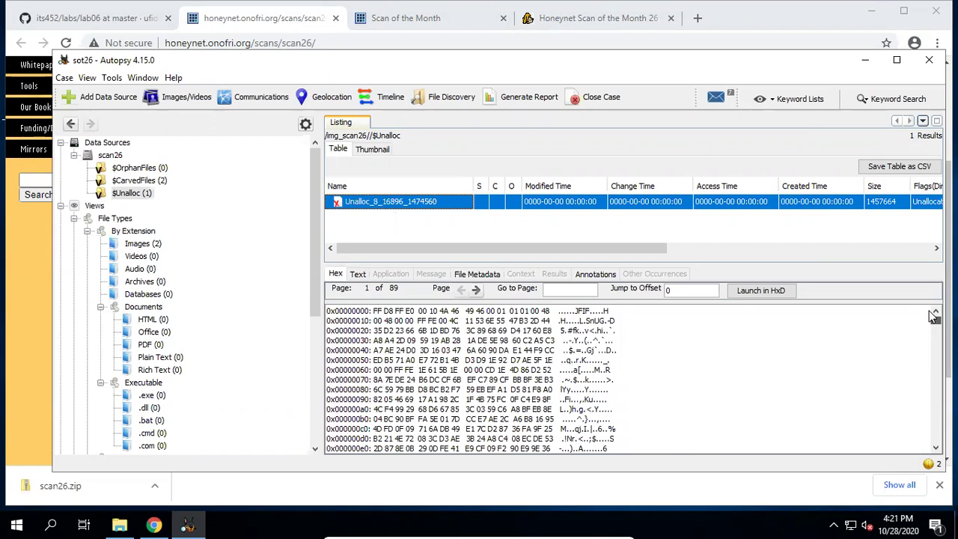
{"action": "right_click", "coordinate": [386, 206]}
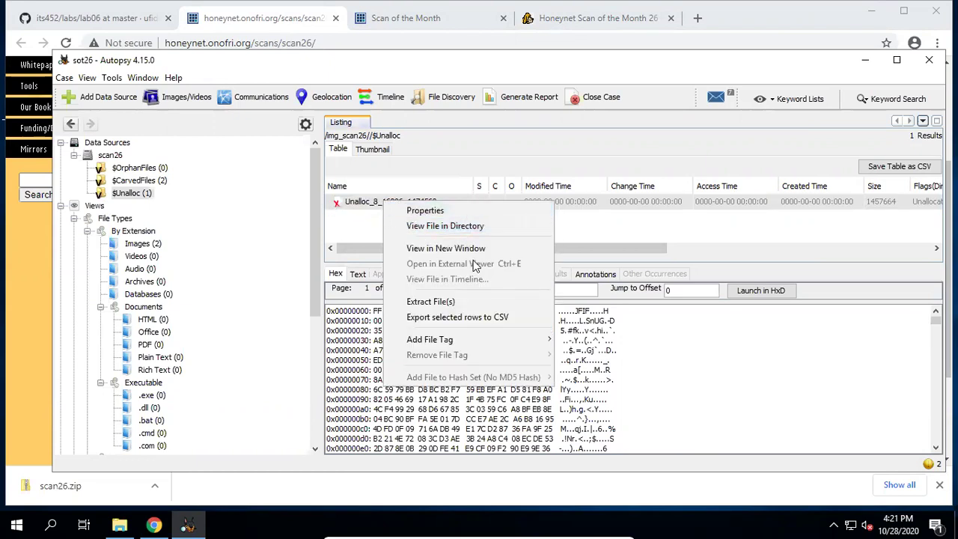
{"action": "left_click", "coordinate": [482, 302]}
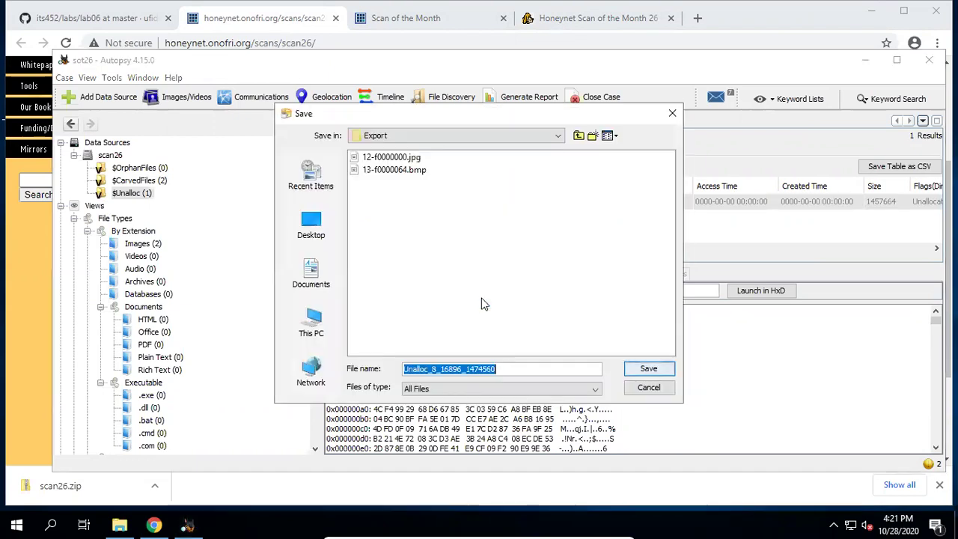
{"action": "left_click", "coordinate": [648, 369]}
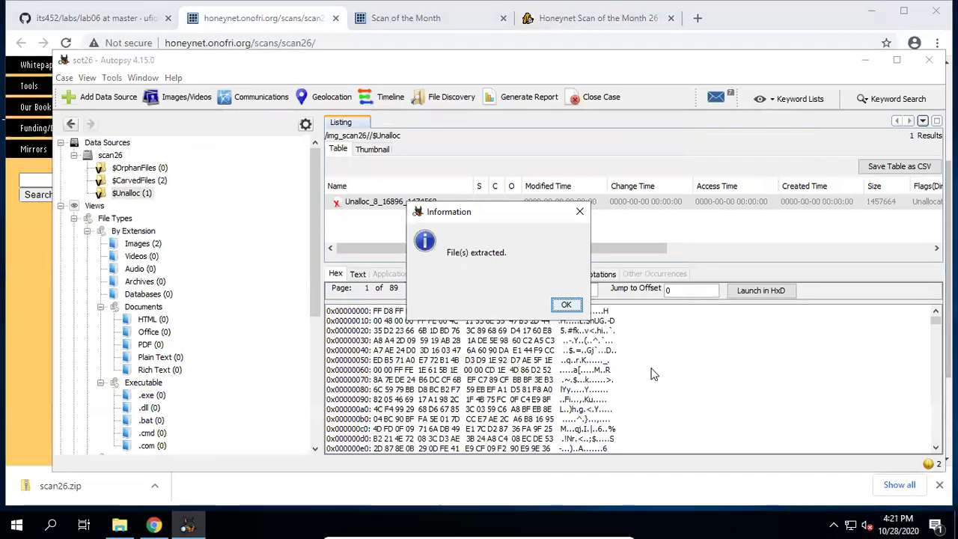
{"action": "left_click", "coordinate": [560, 305]}
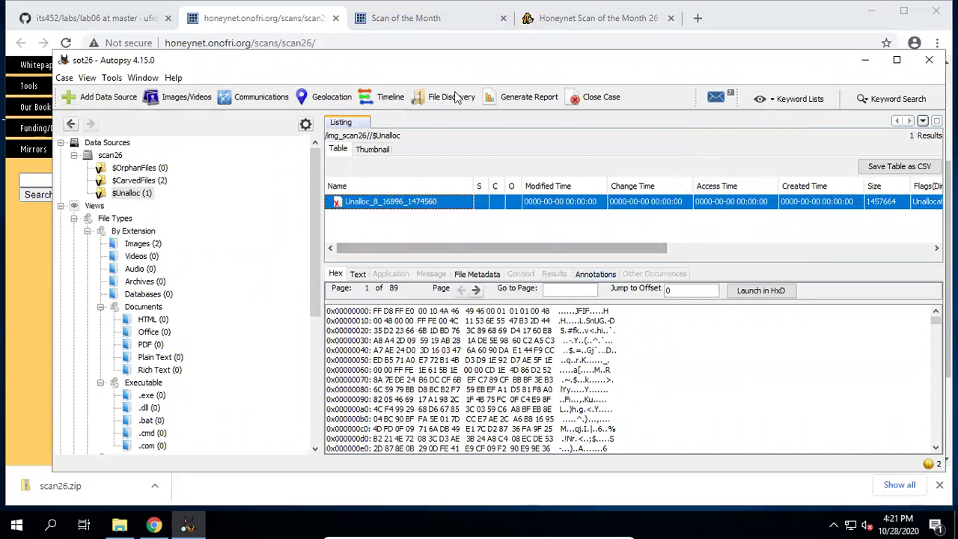
Minimize Autopsy and open the case's Export folder in File Explorer at Documents\lab06\scan26\sot26\Export
{"action": "left_click", "coordinate": [865, 60]}
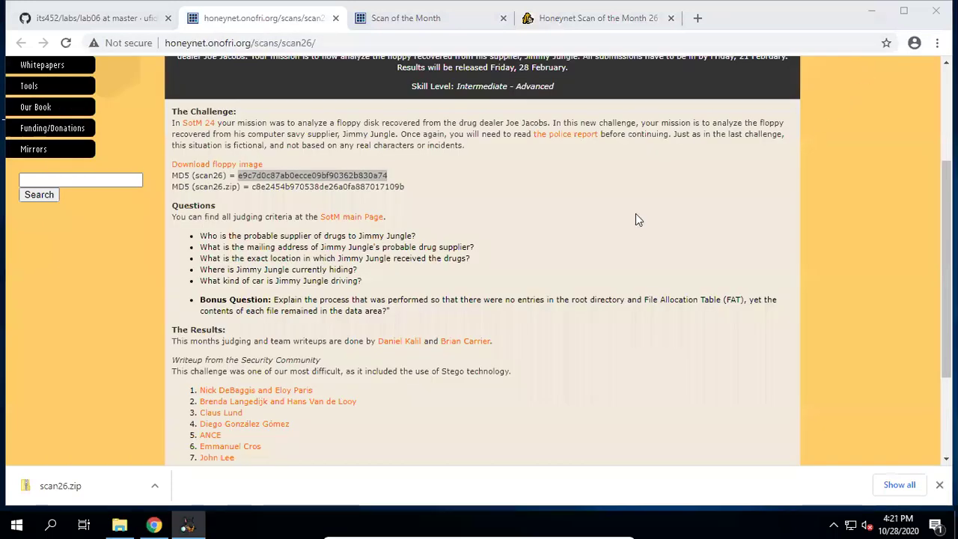
{"action": "left_click", "coordinate": [120, 525]}
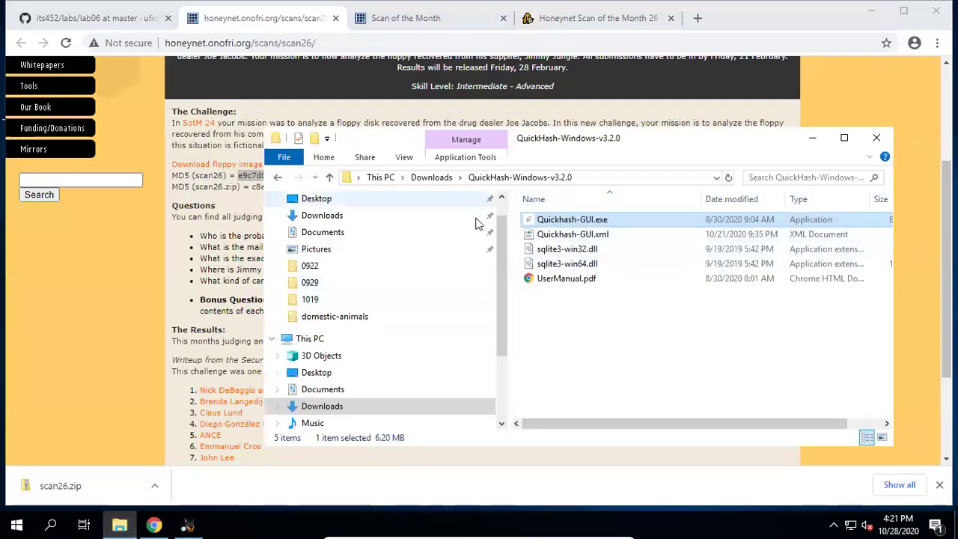
{"action": "left_click", "coordinate": [337, 238]}
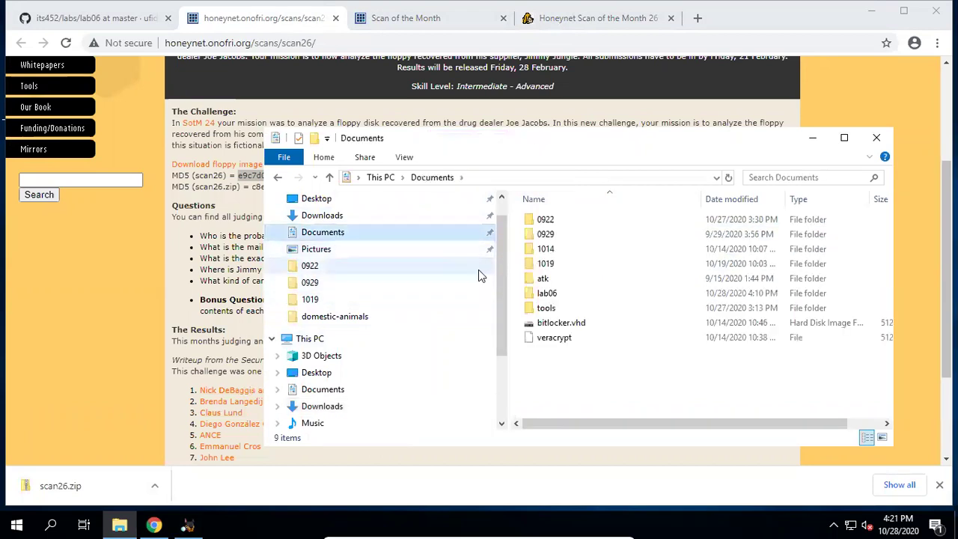
{"action": "double_click", "coordinate": [551, 294]}
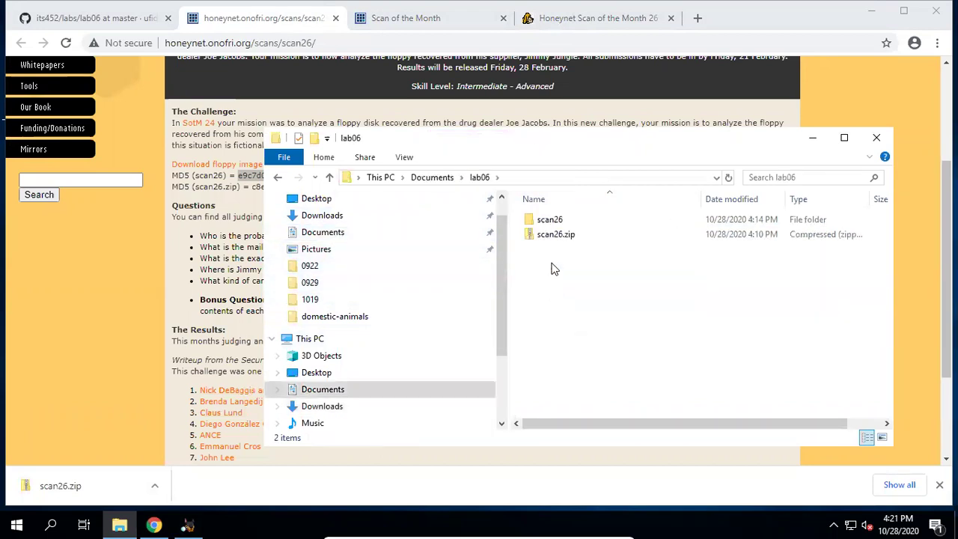
{"action": "double_click", "coordinate": [548, 221]}
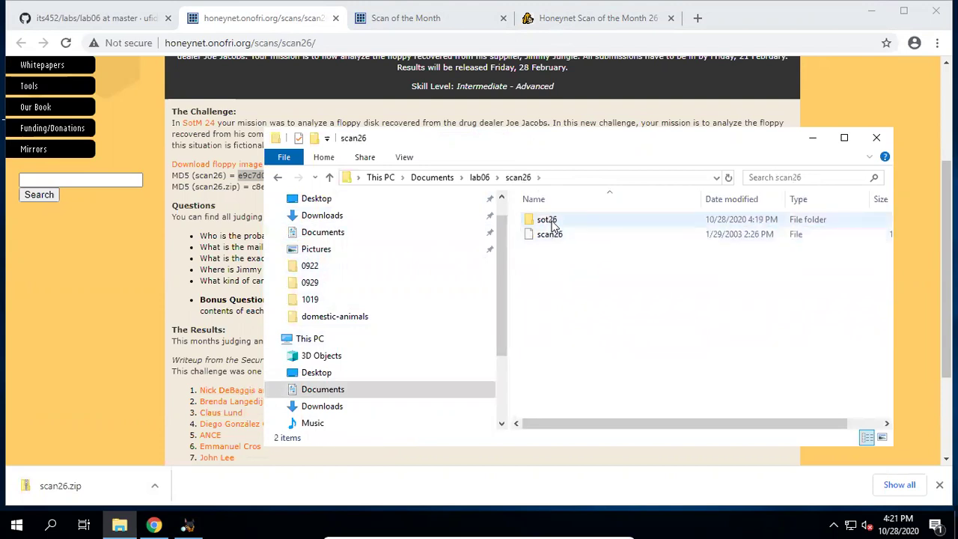
{"action": "double_click", "coordinate": [551, 223]}
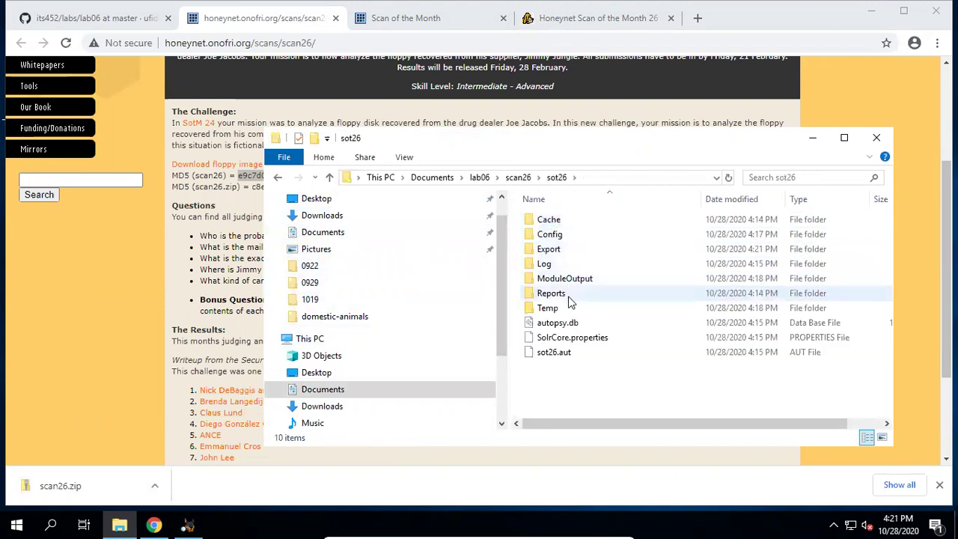
{"action": "double_click", "coordinate": [561, 251]}
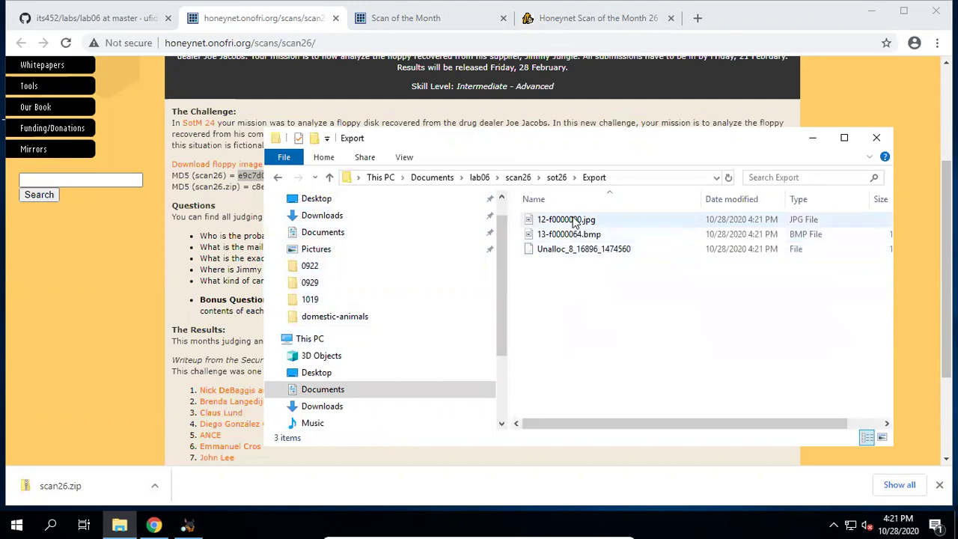
View the exported images 12-f0000000.jpg and 13-f0000064.bmp in turn, closing each after examining its map
{"action": "double_click", "coordinate": [571, 222]}
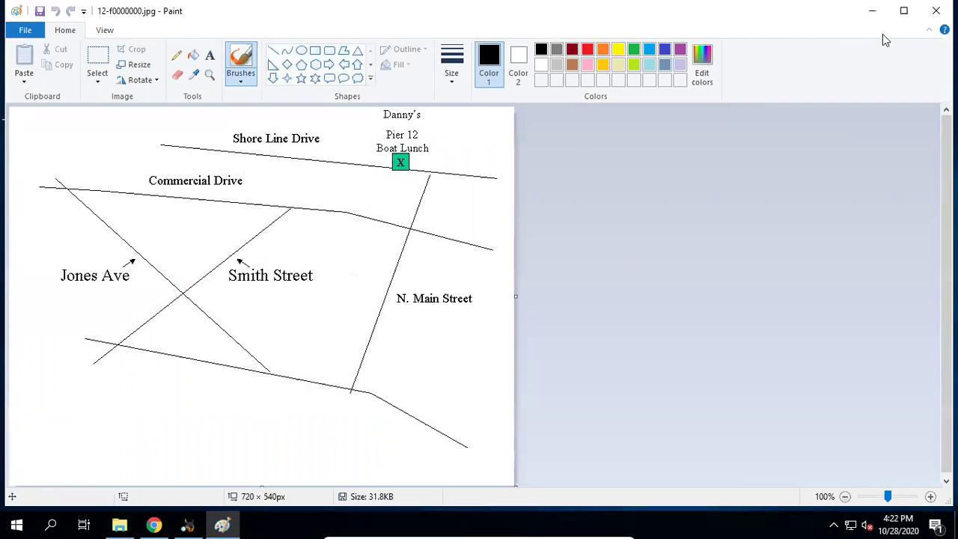
{"action": "left_click", "coordinate": [935, 15]}
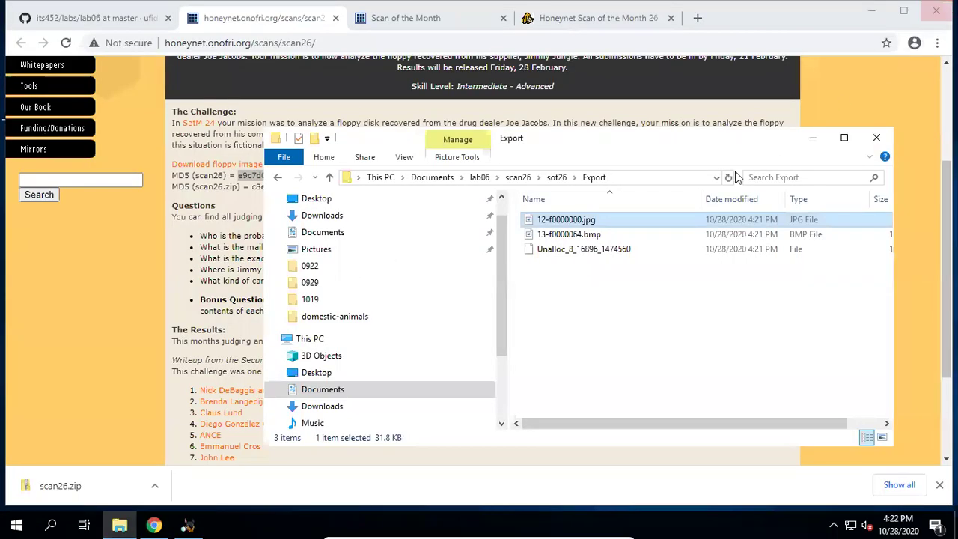
{"action": "double_click", "coordinate": [576, 236]}
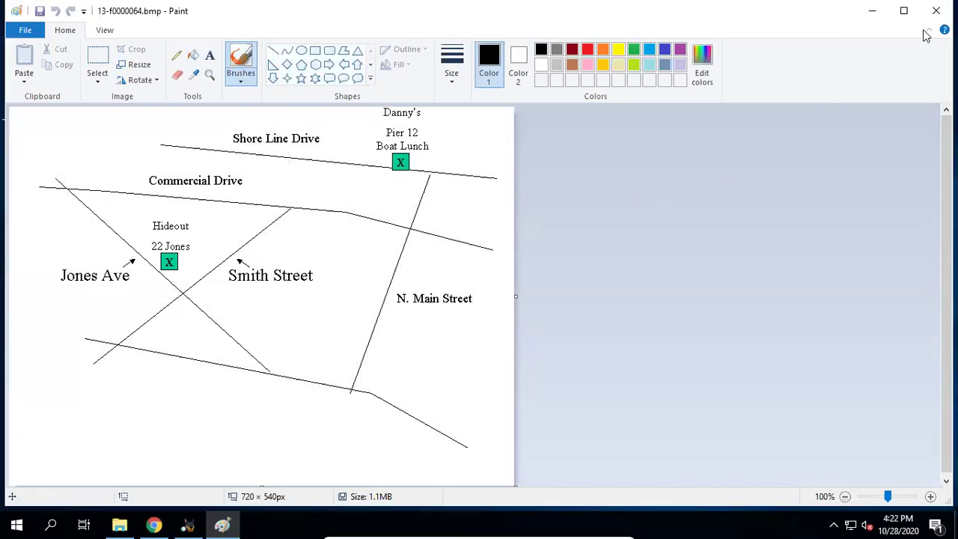
{"action": "left_click", "coordinate": [936, 11]}
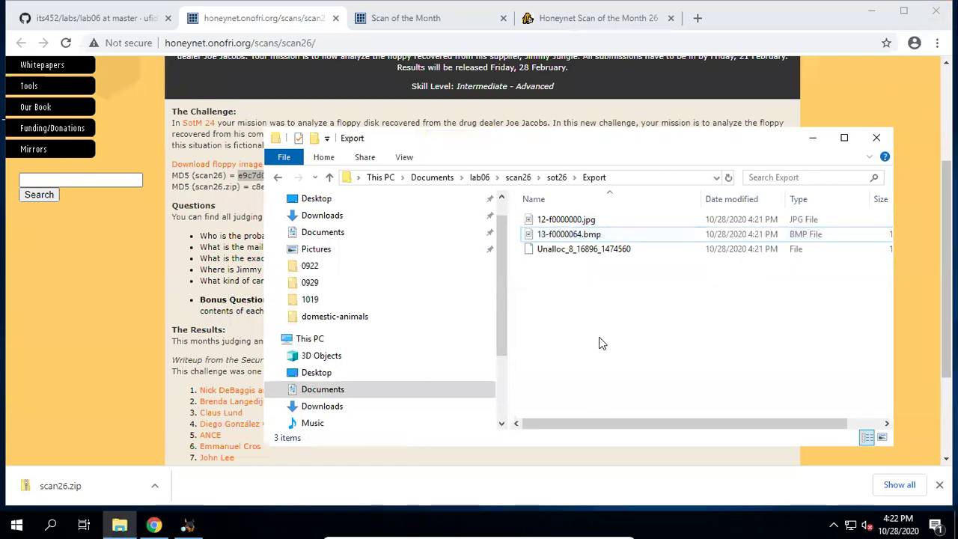
Check the file details of the exported Unalloc_8_16896_1474560 and switch back to Autopsy
{"action": "left_click", "coordinate": [572, 250]}
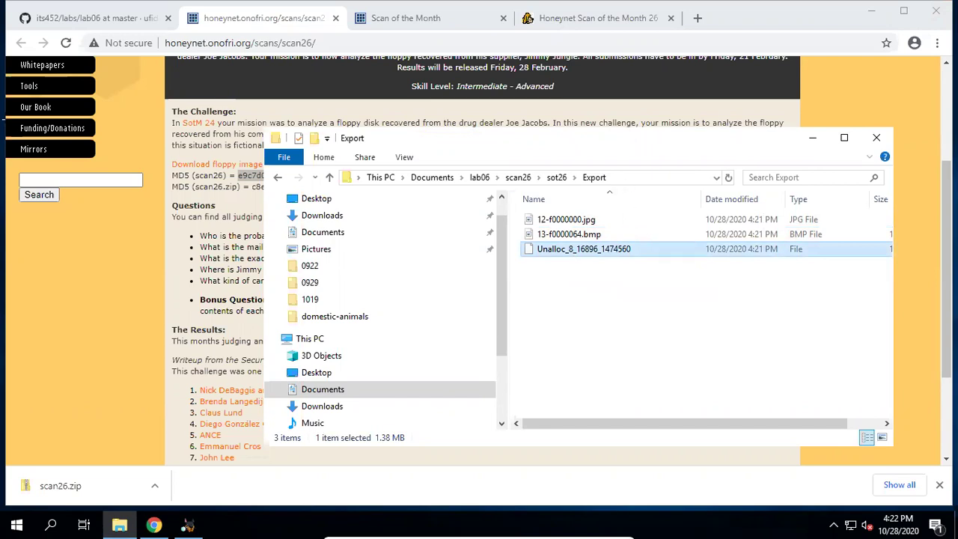
{"action": "left_click_drag", "start_coordinate": [621, 135], "coordinate": [623, 137]}
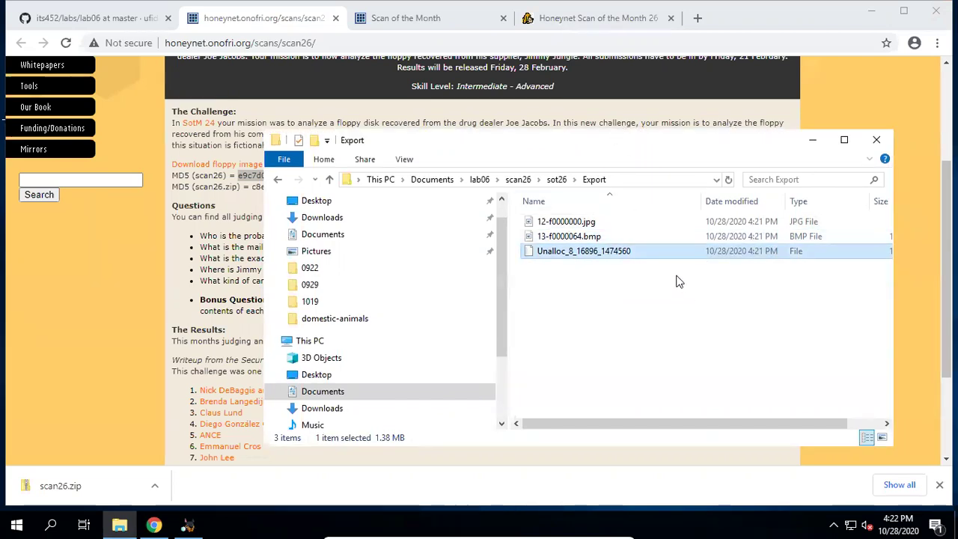
{"action": "left_click_drag", "start_coordinate": [735, 423], "coordinate": [629, 428]}
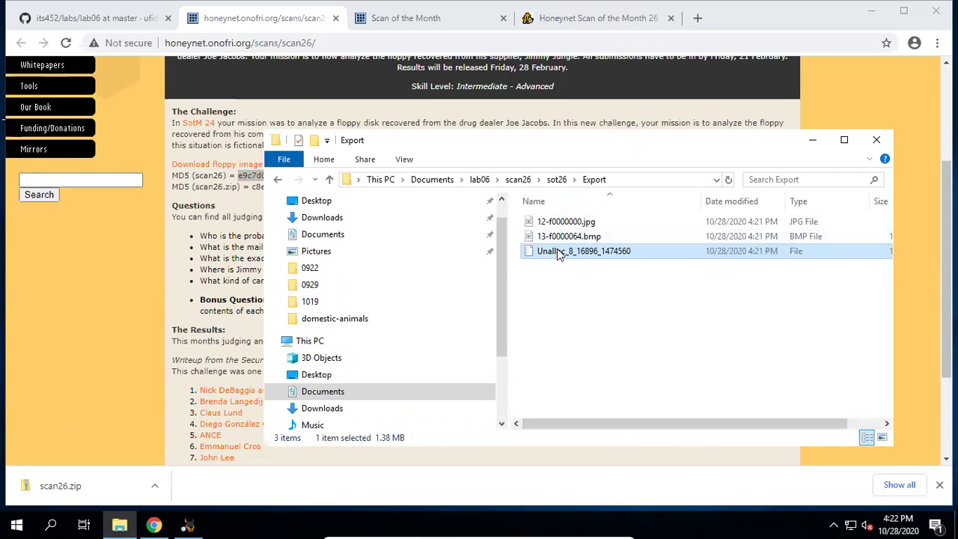
{"action": "mouse_move", "coordinate": [556, 251]}
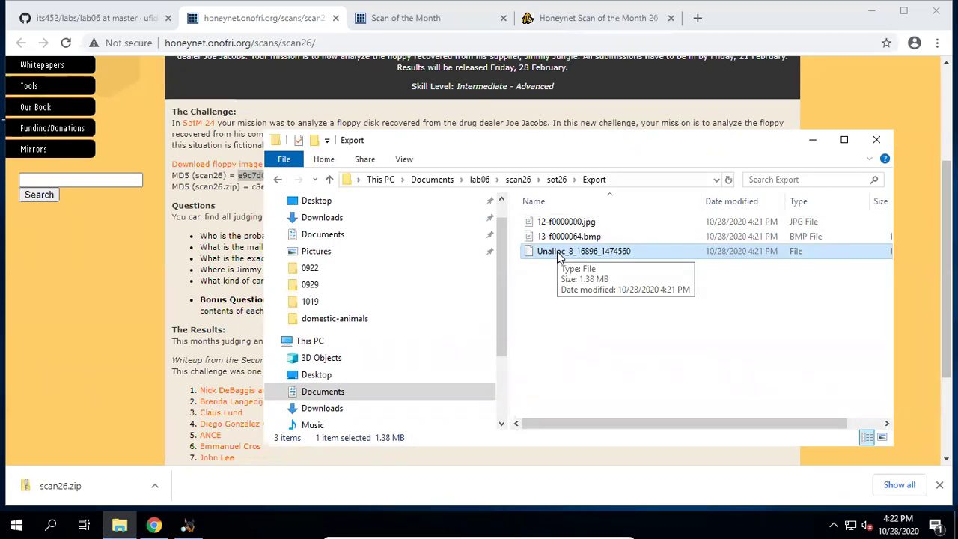
{"action": "left_click", "coordinate": [187, 526]}
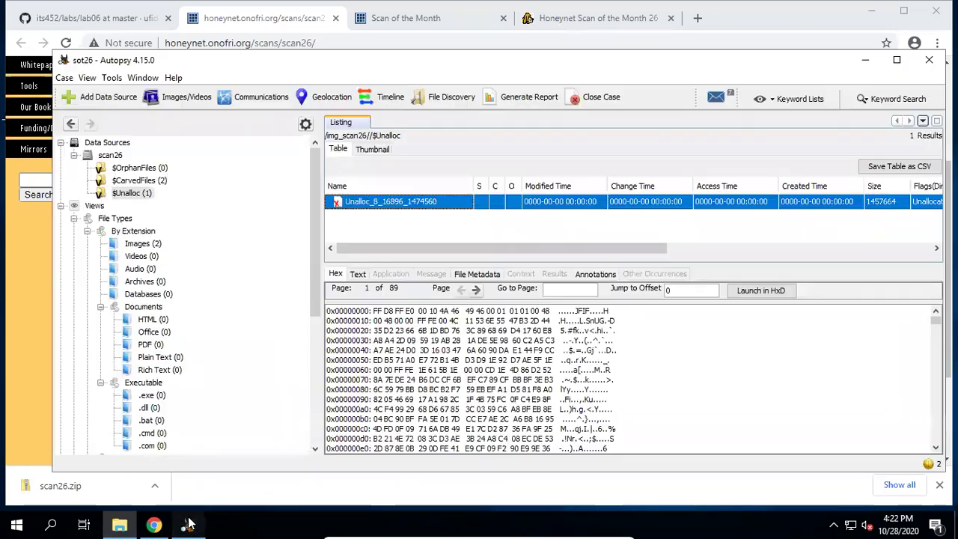